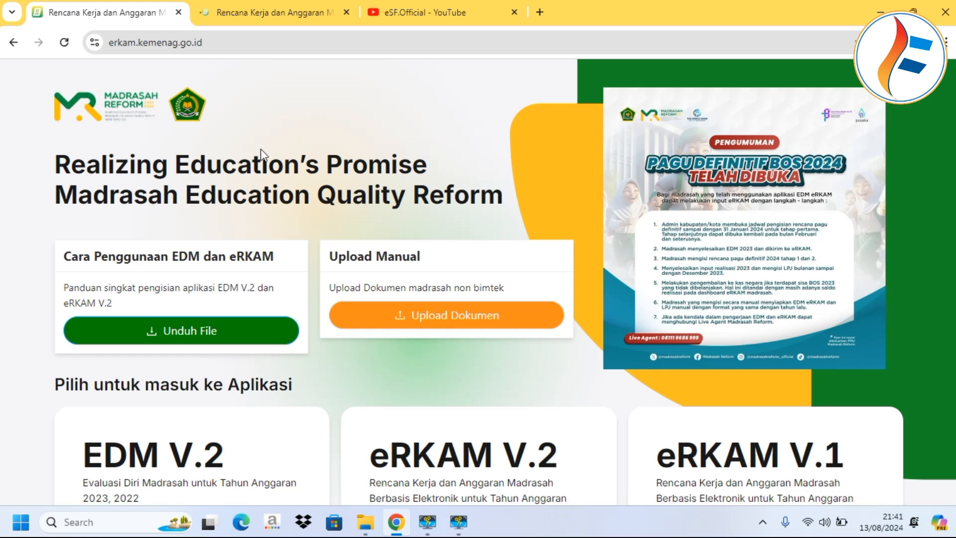
Switch to the eSF.Official YouTube channel and look through its list of newest videos.
left_click(374, 13)
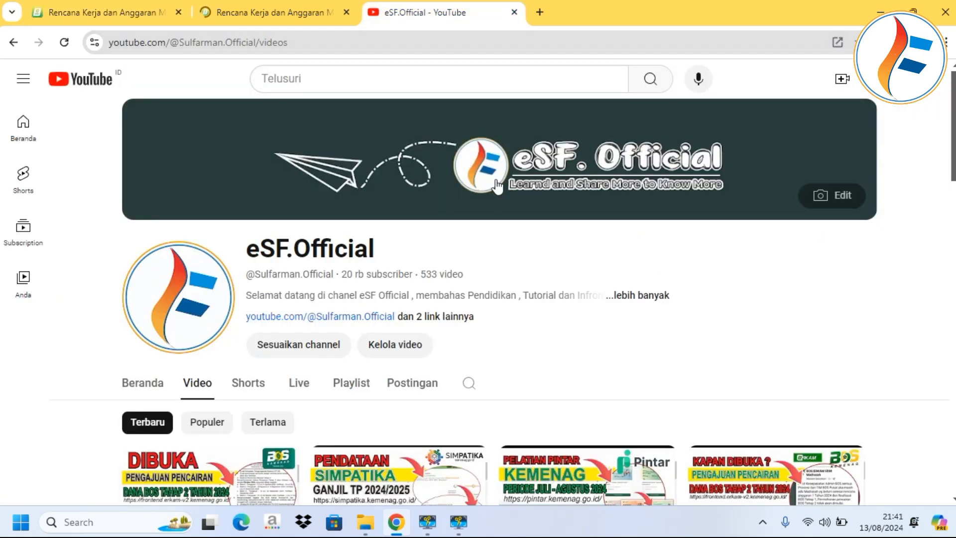
scroll(497, 181, "down", 5)
scroll(497, 181, "down", 4)
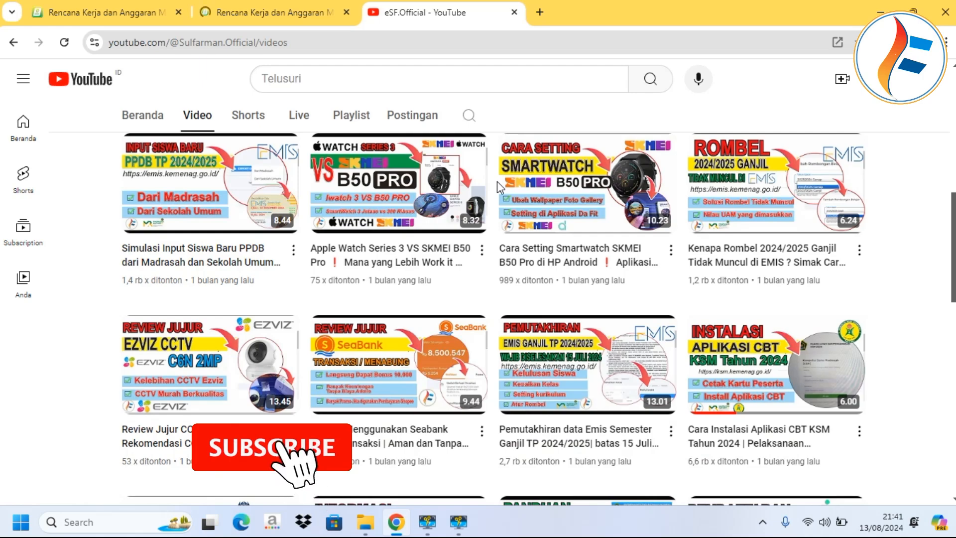
scroll(497, 181, "down", 3)
scroll(497, 187, "down", 10)
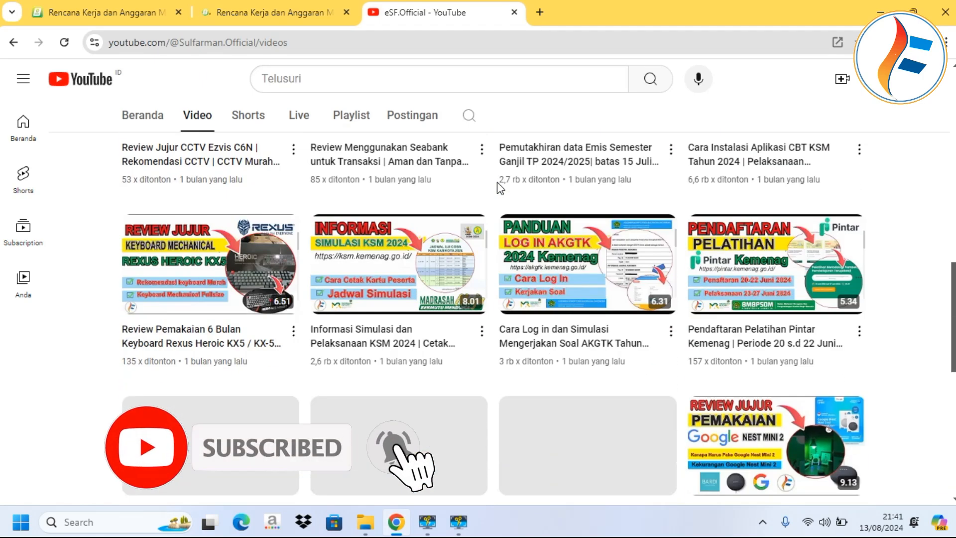
scroll(498, 186, "down", 4)
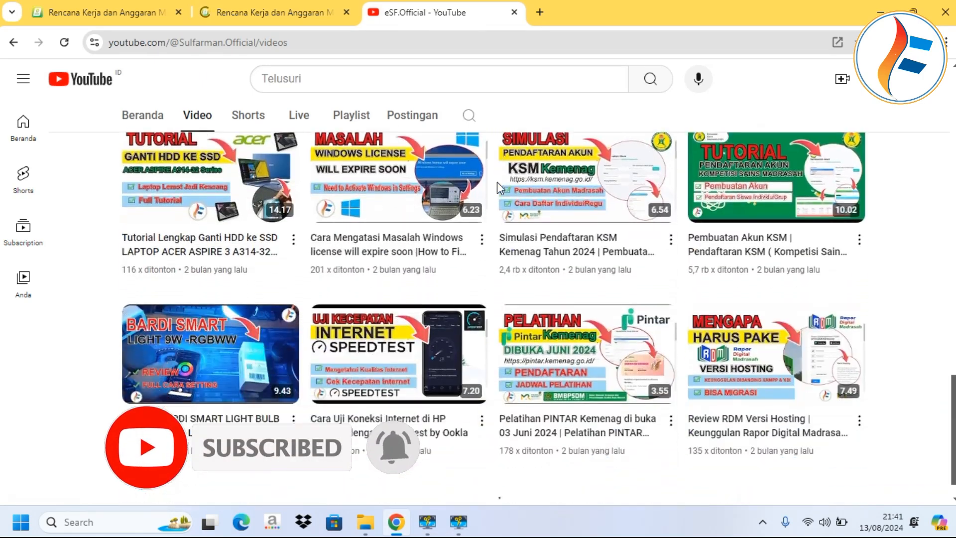
scroll(498, 190, "down", 10)
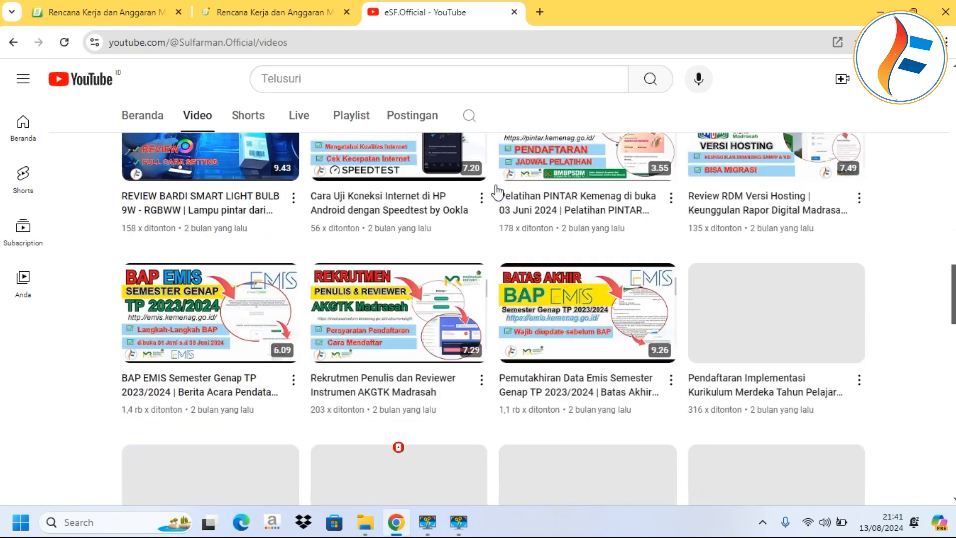
scroll(497, 188, "down", 15)
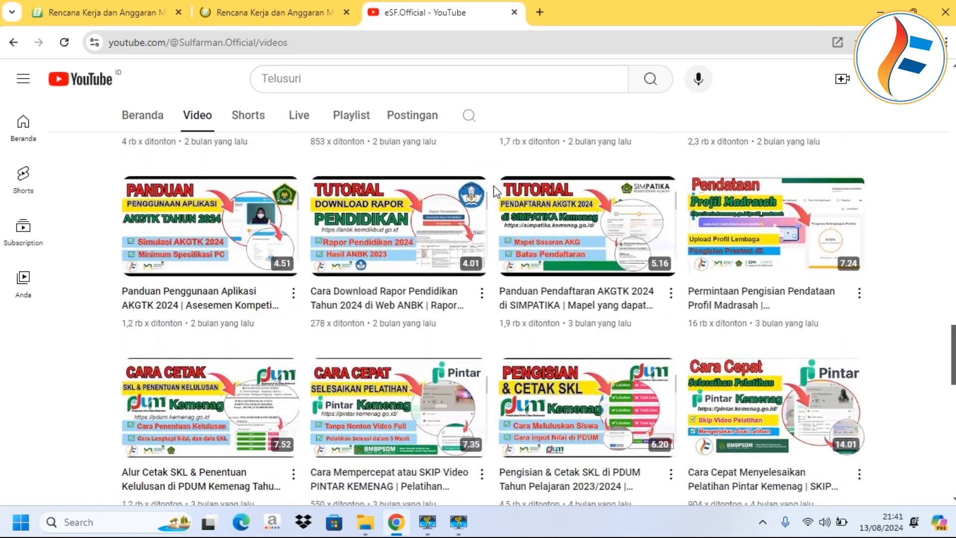
scroll(494, 198, "up", 15)
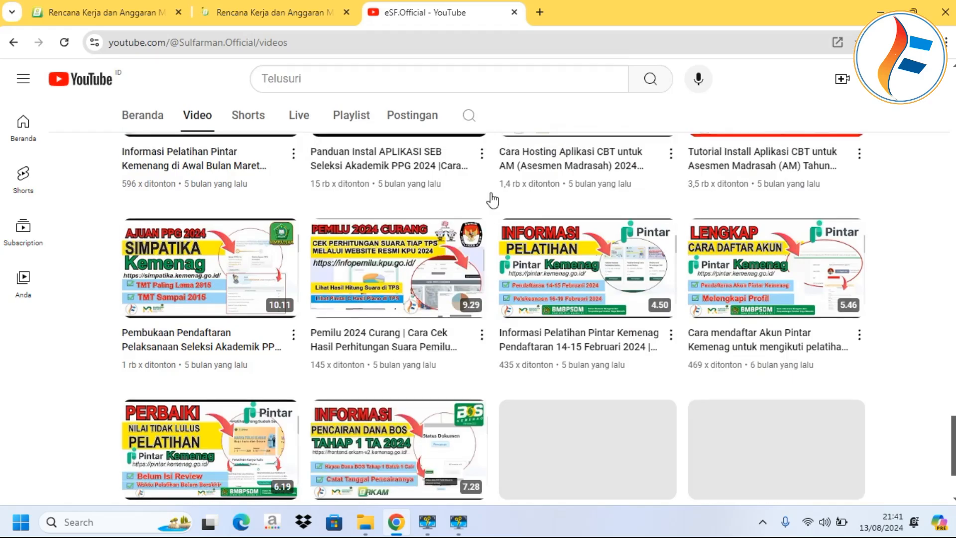
scroll(492, 199, "up", 20)
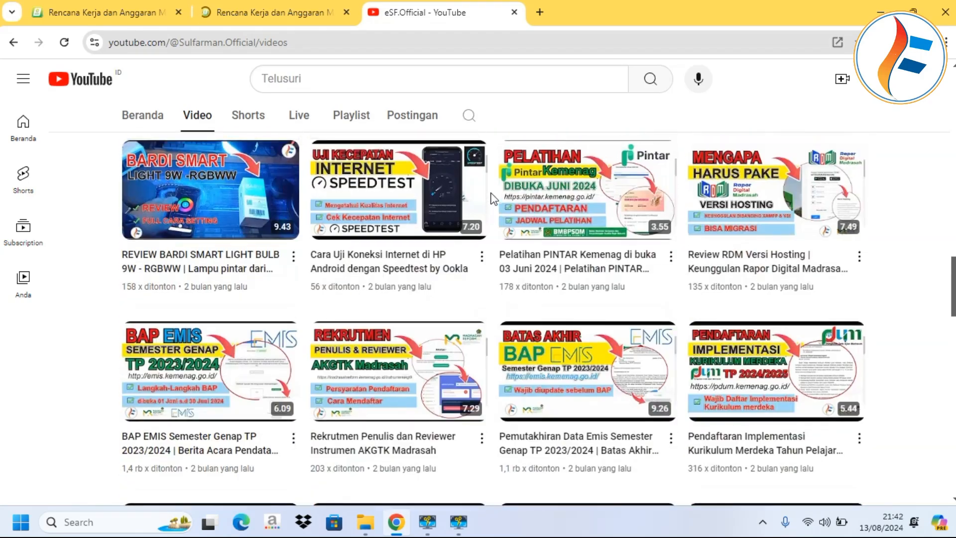
scroll(492, 199, "up", 6)
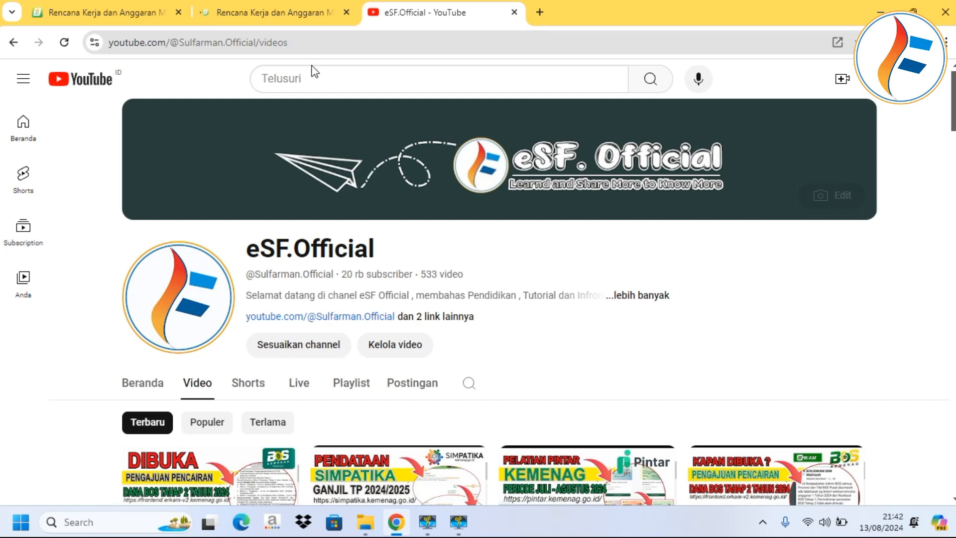
Switch to eRKAM, open the BOS document upload for APBN - BOS Tahap 2, and review the required documents and submission period.
left_click(291, 15)
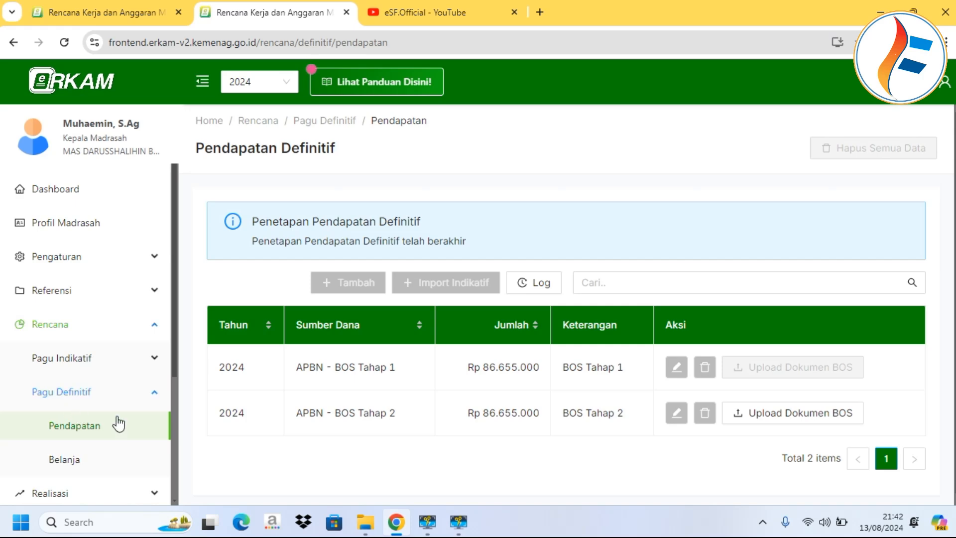
left_click(805, 422)
left_click(321, 228)
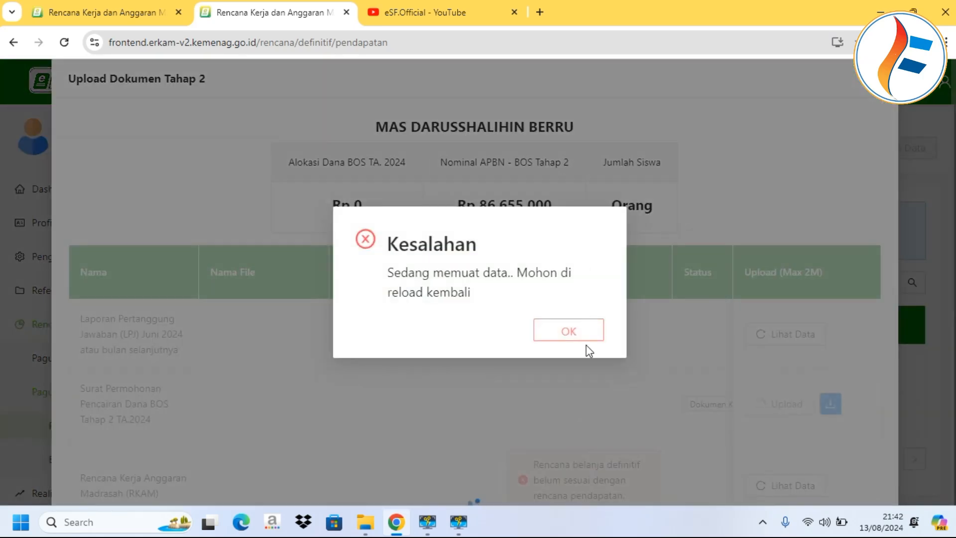
left_click(563, 327)
scroll(562, 319, "down", 3)
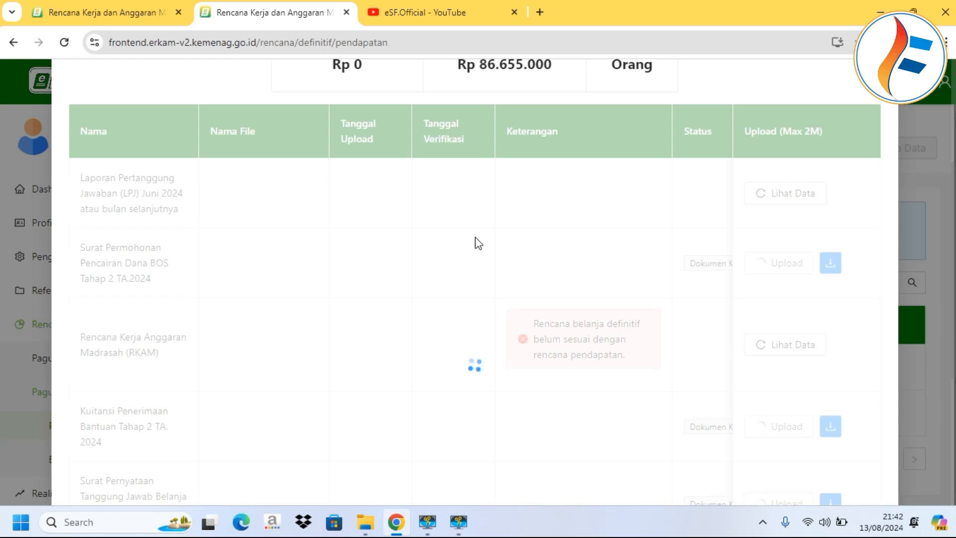
scroll(478, 244, "down", 3)
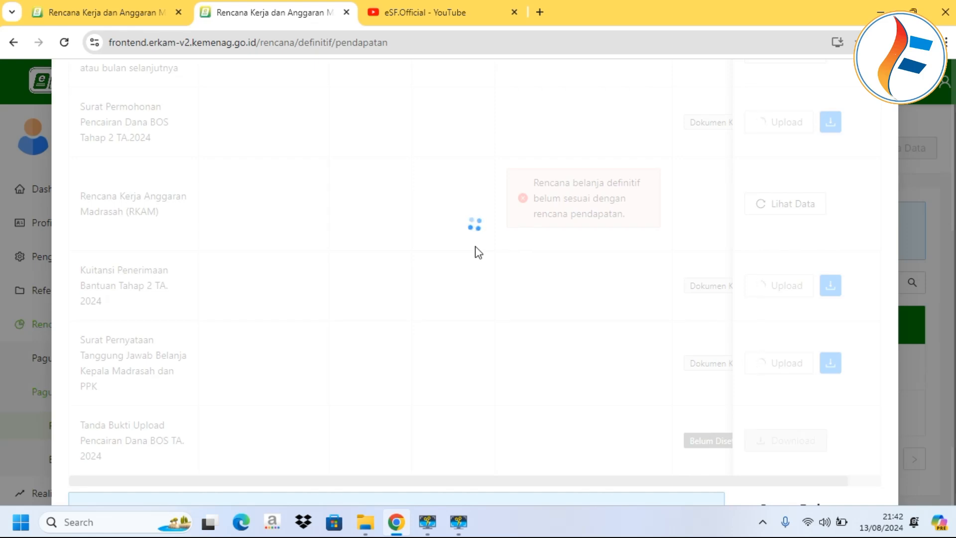
scroll(478, 252, "down", 2)
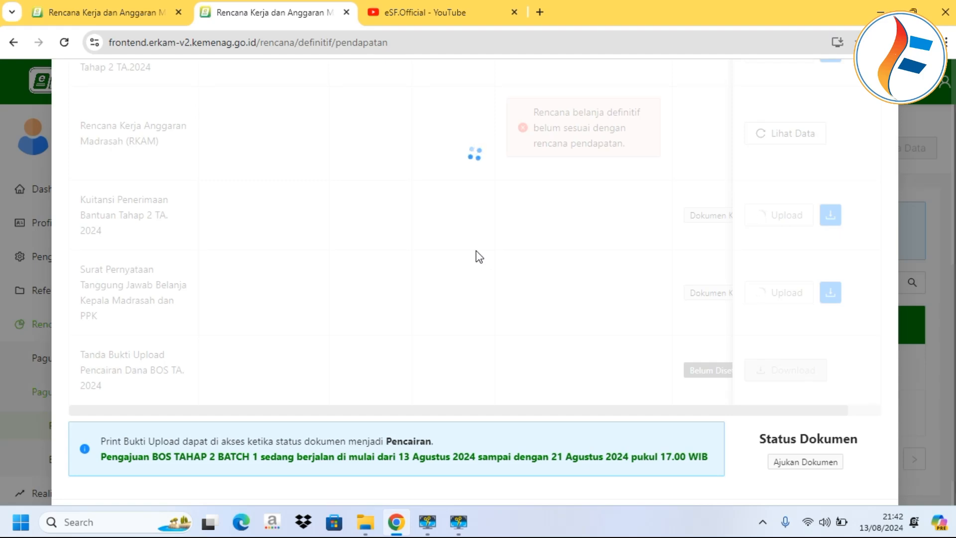
scroll(479, 254, "up", 4)
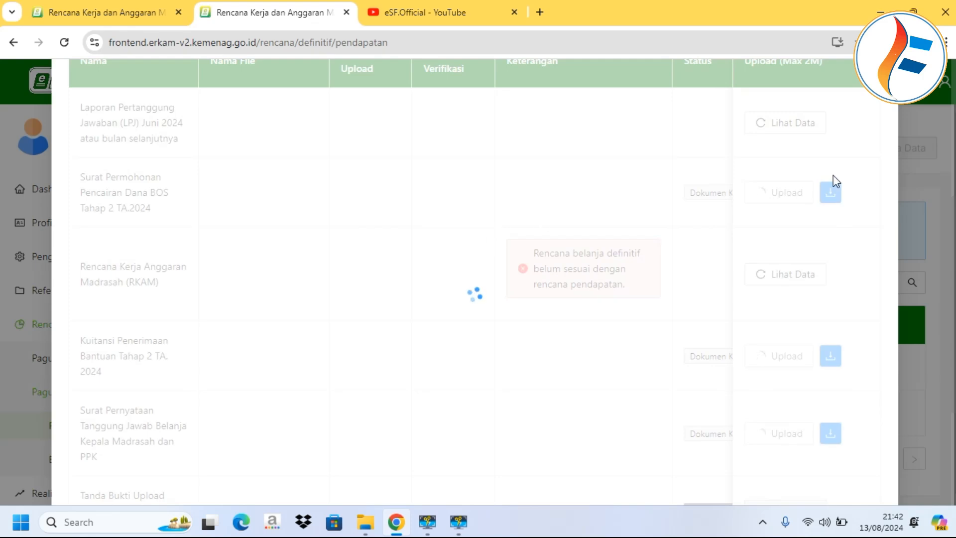
scroll(612, 258, "down", 4)
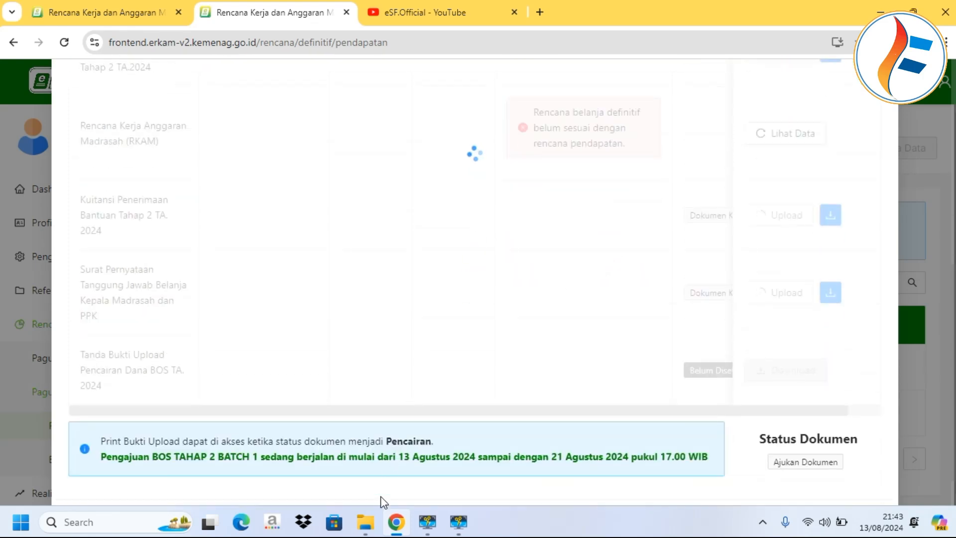
Open Surat_Permohonan_Pencairan_Dana_BOS_TA_2024 (1).docx from the SIMULASI folder in Word and dismiss the track changes notice.
mouse_move(366, 521)
left_click(376, 477)
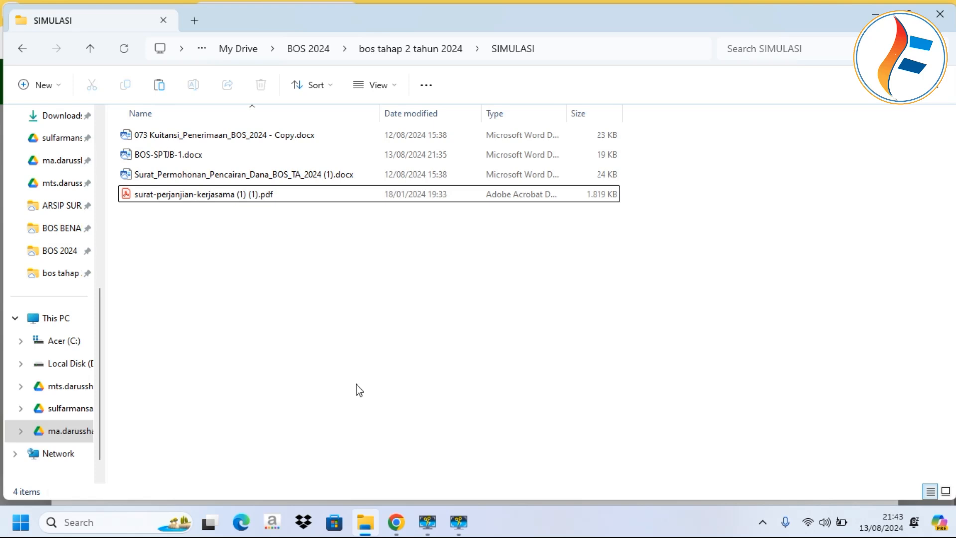
left_click(273, 179)
double_click(273, 180)
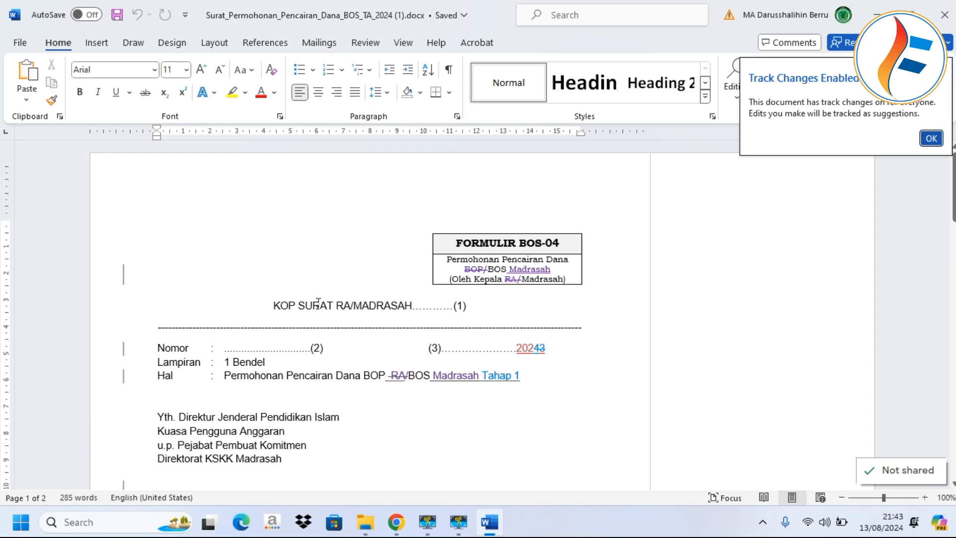
scroll(318, 304, "down", 2)
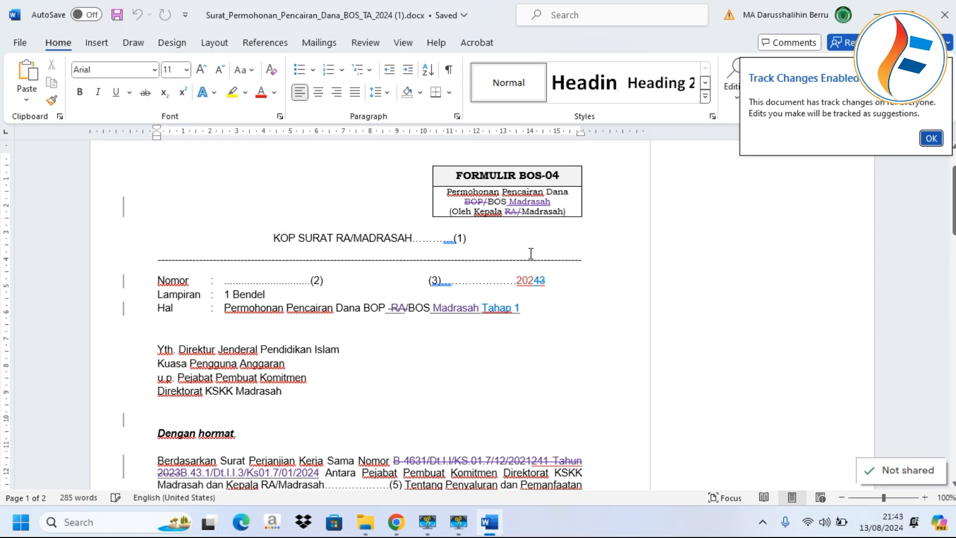
scroll(700, 332, "down", 2)
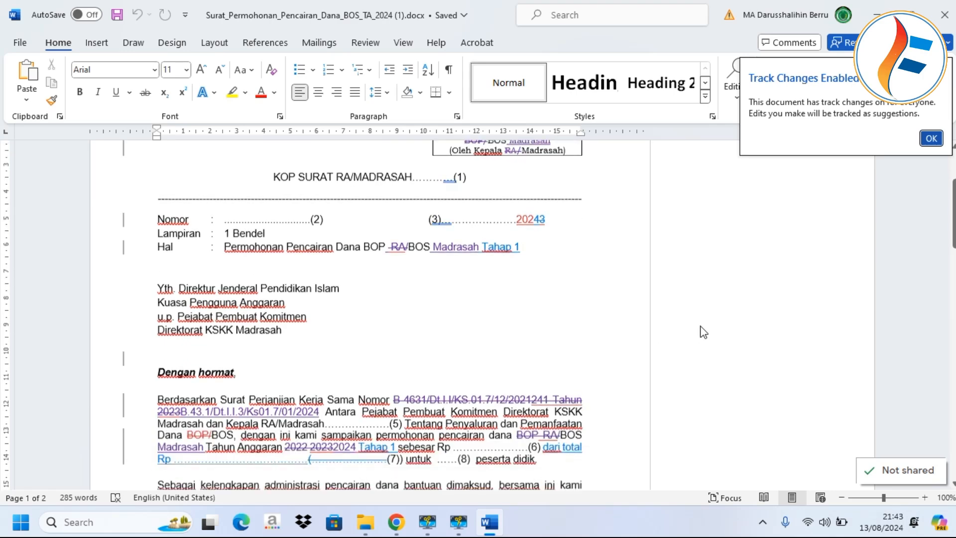
left_click(930, 140)
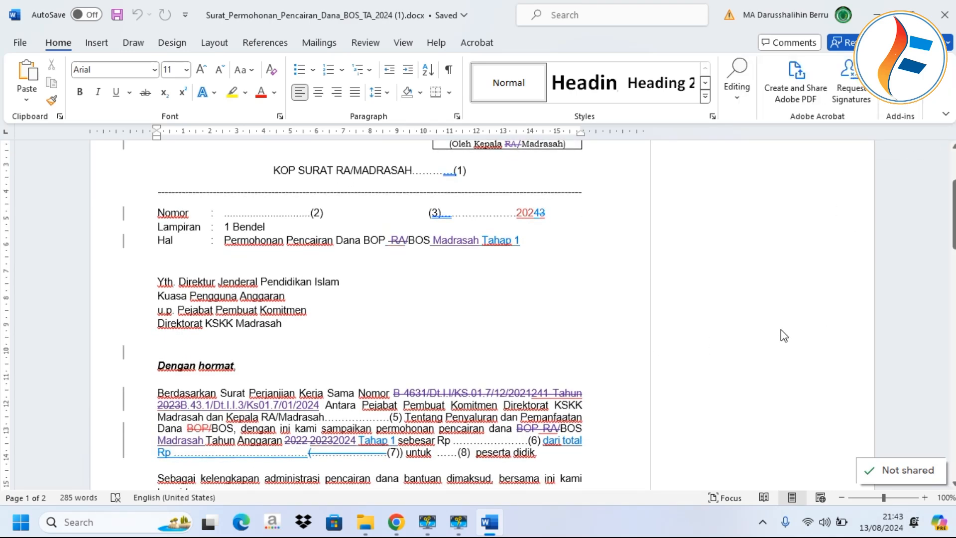
Set the letter's tracked changes display to No Markup.
scroll(687, 351, "down", 6)
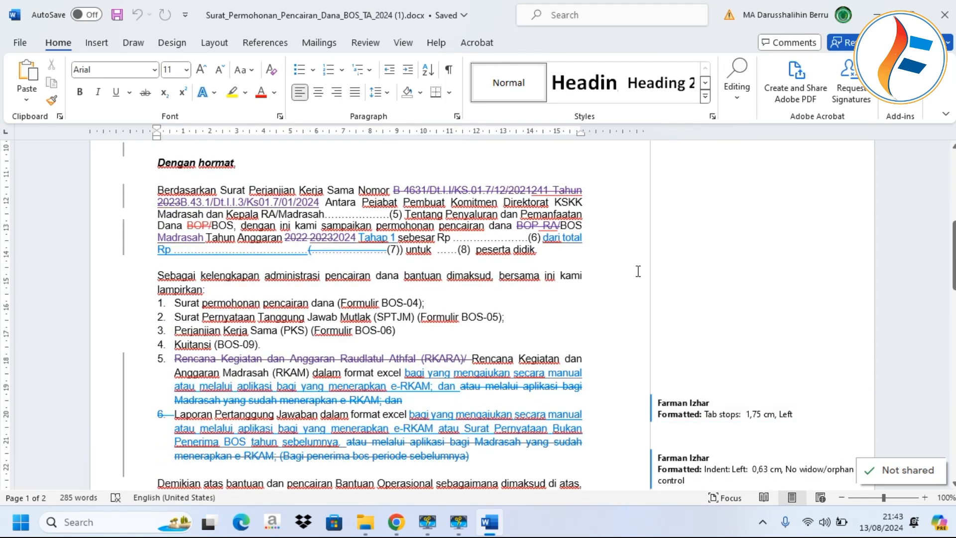
left_click(401, 43)
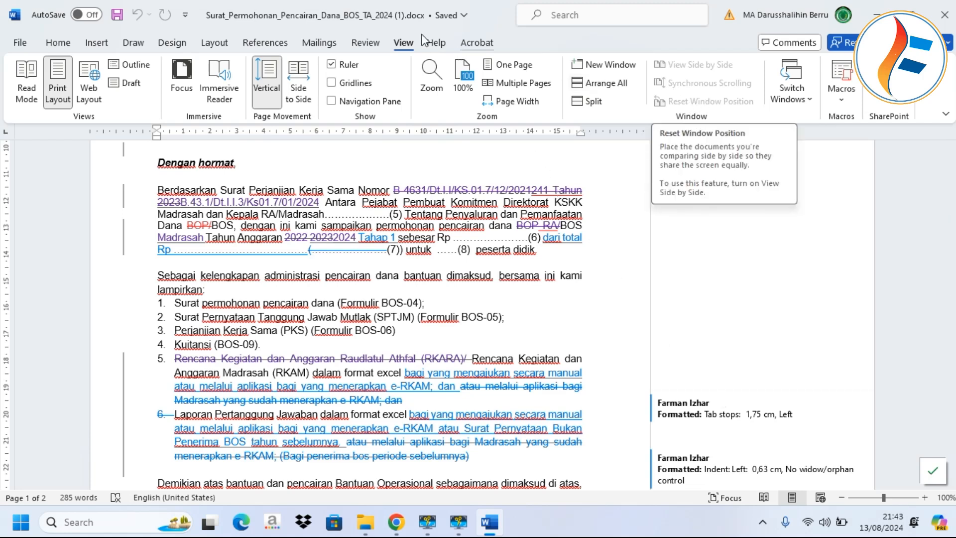
left_click(365, 43)
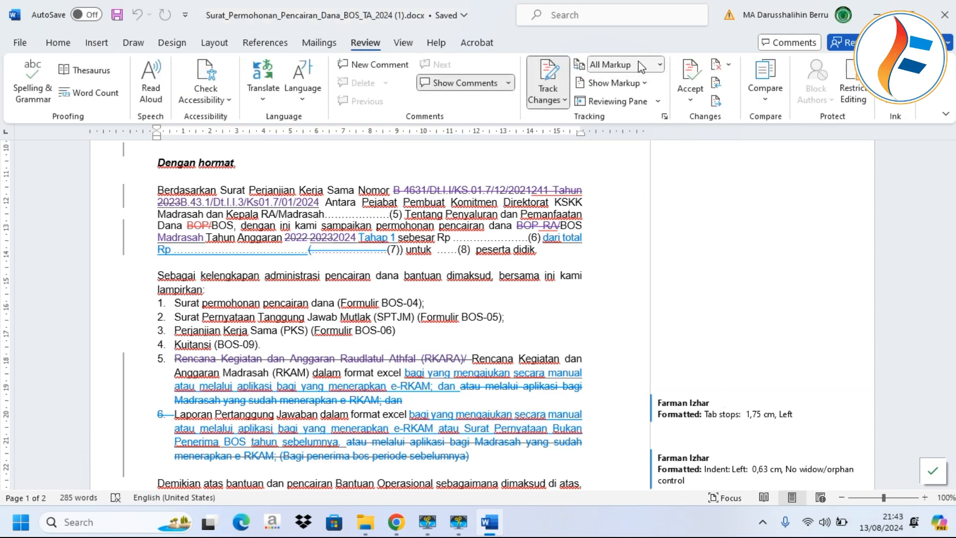
left_click(633, 65)
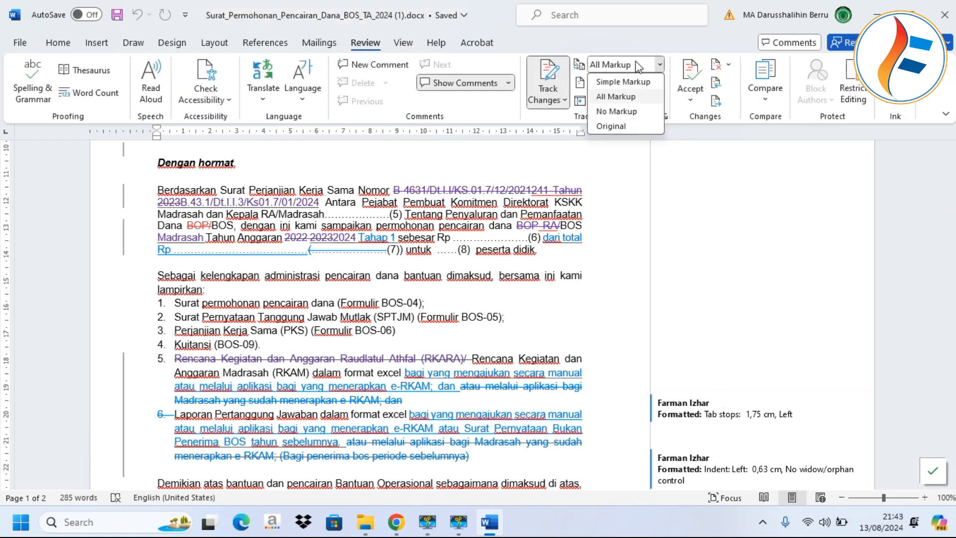
left_click(617, 111)
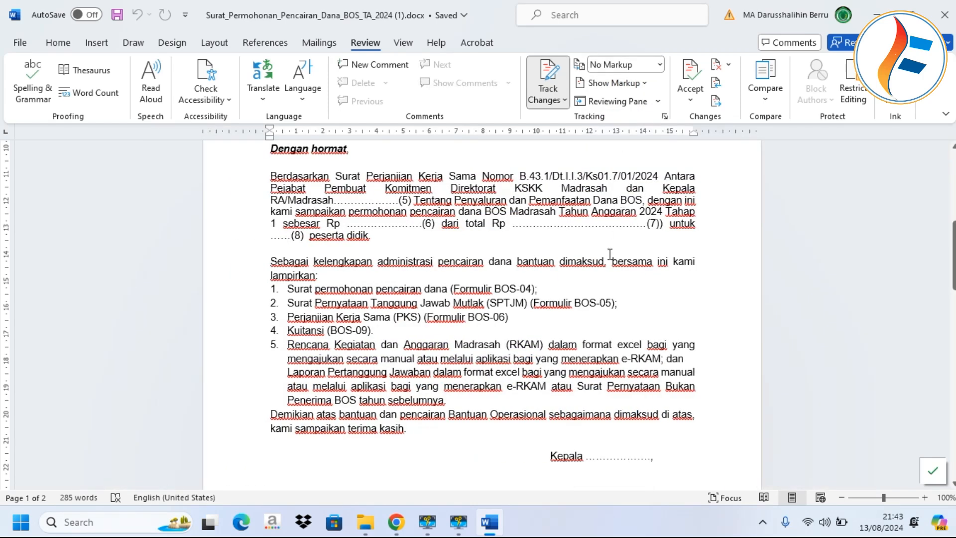
scroll(609, 254, "up", 10)
scroll(608, 254, "up", 1)
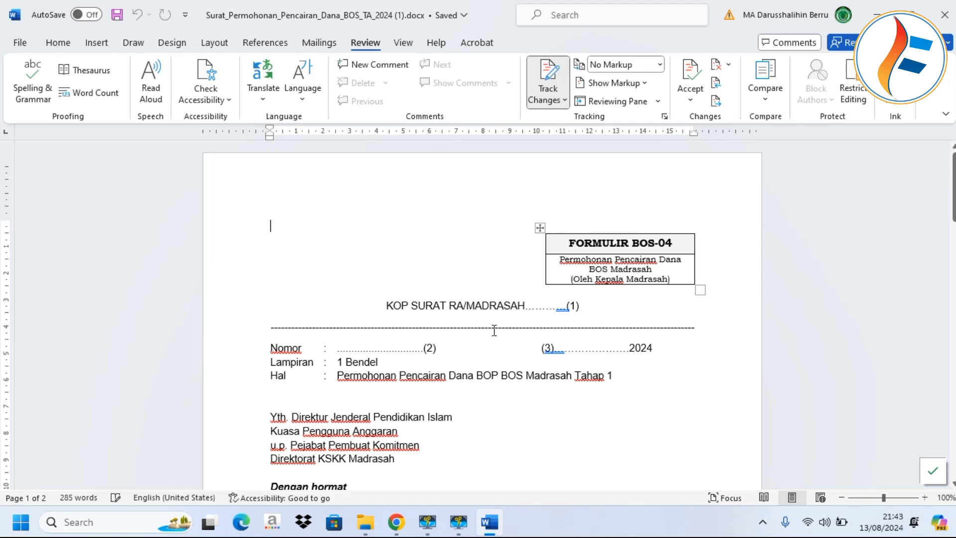
Replace the Nomor placeholder (2) in the letter with 072/PY/DS.B/MA/08/2024.
left_click_drag(435, 348, 339, 360)
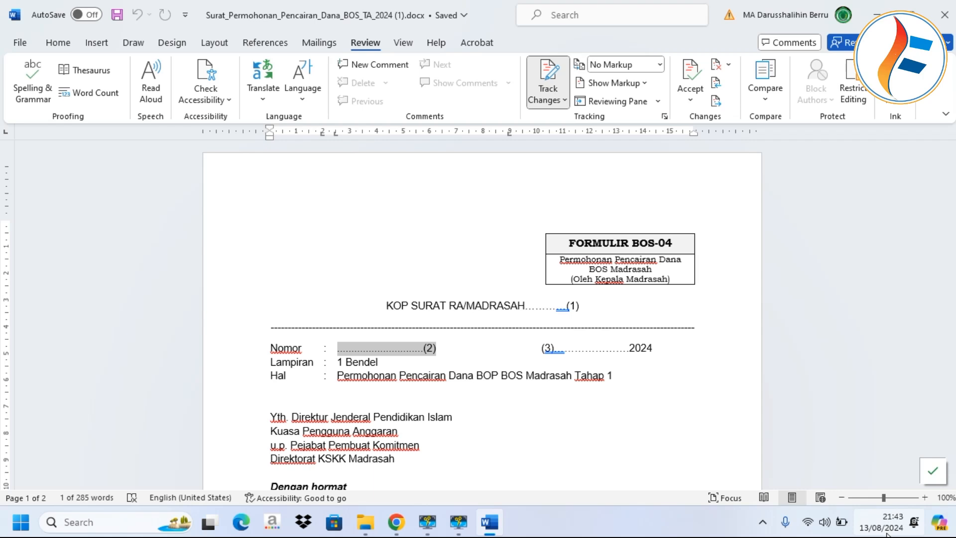
left_click(619, 356)
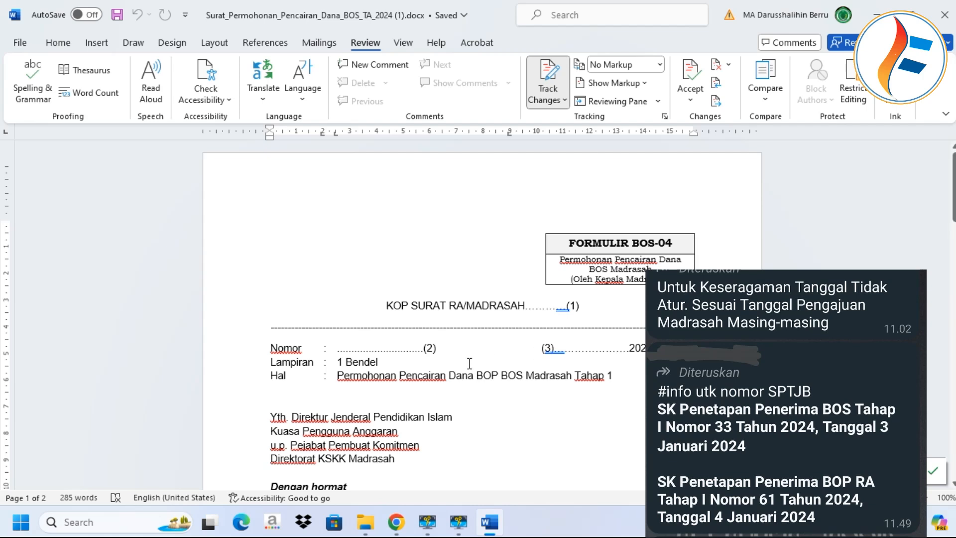
left_click_drag(627, 346, 336, 353)
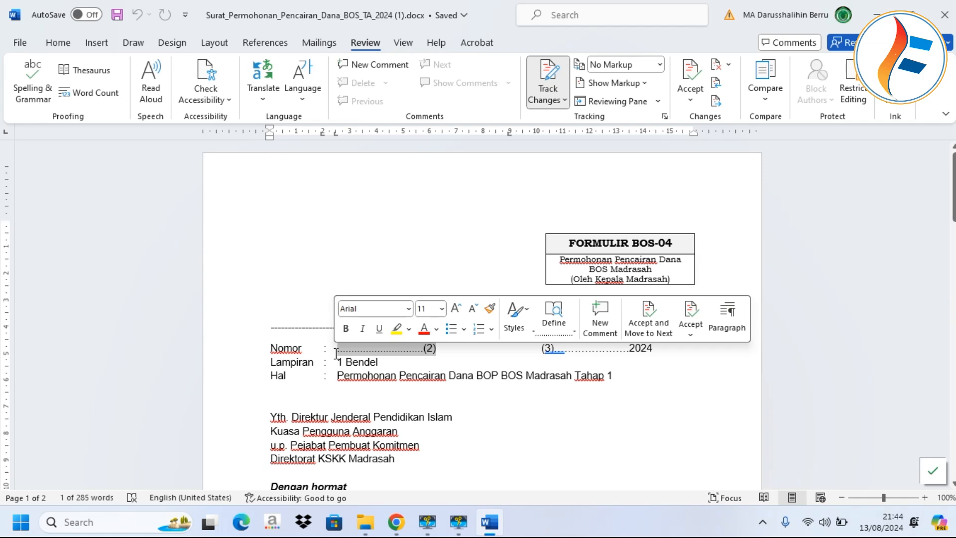
type("0")
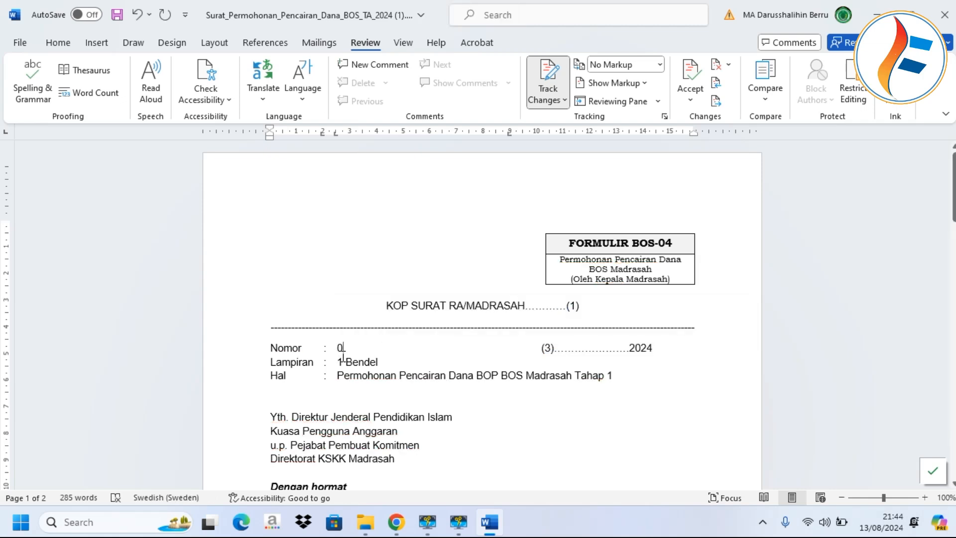
type("72")
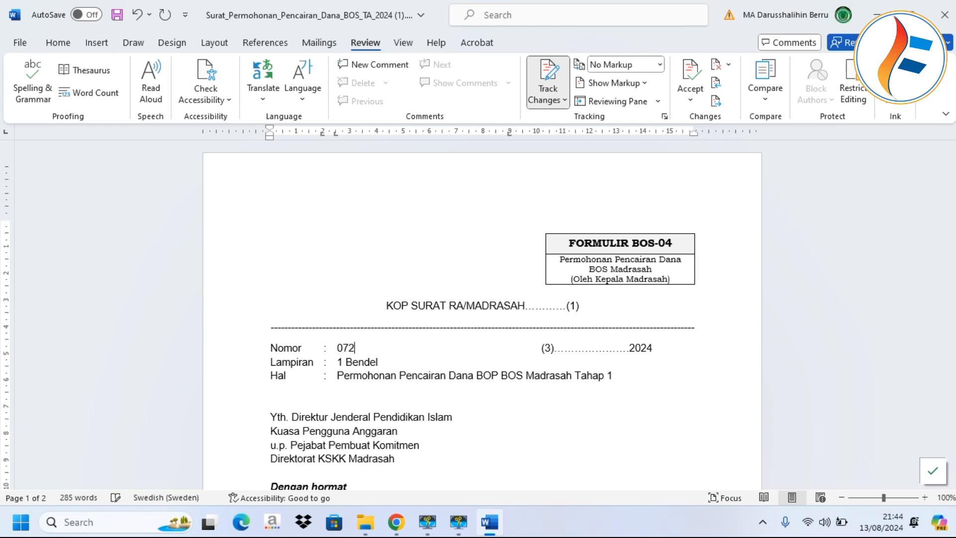
type("/")
key("Caps_Lock")
type("py")
key("Caps_Lock")
key("BackSpace")
key("BackSpace")
type("PY/D")
key("BackSpace")
type("DS.B/MA/08")
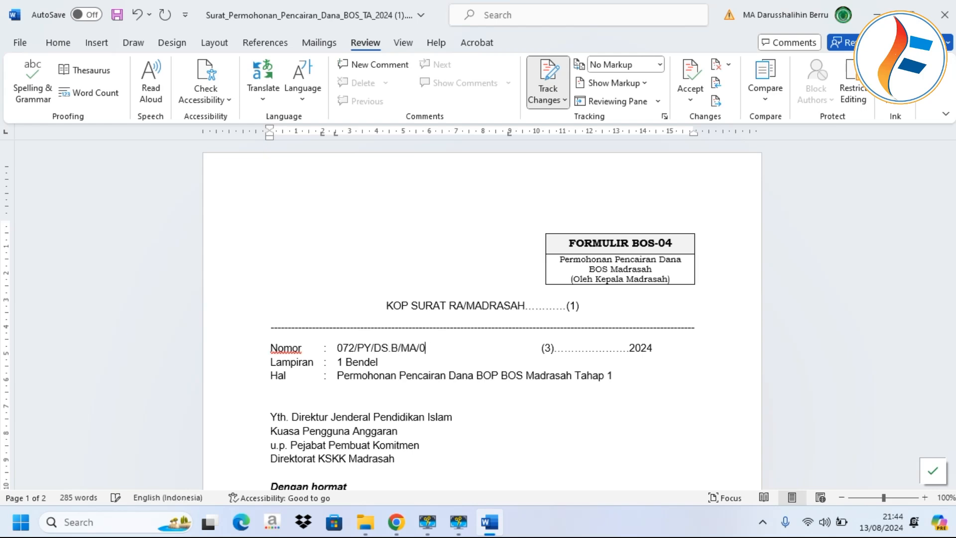
type("/2024")
Replace the date placeholder (3) before the year 2024 in the letter with 13 Agustus.
left_click_drag(629, 351, 538, 348)
key("BackSpace")
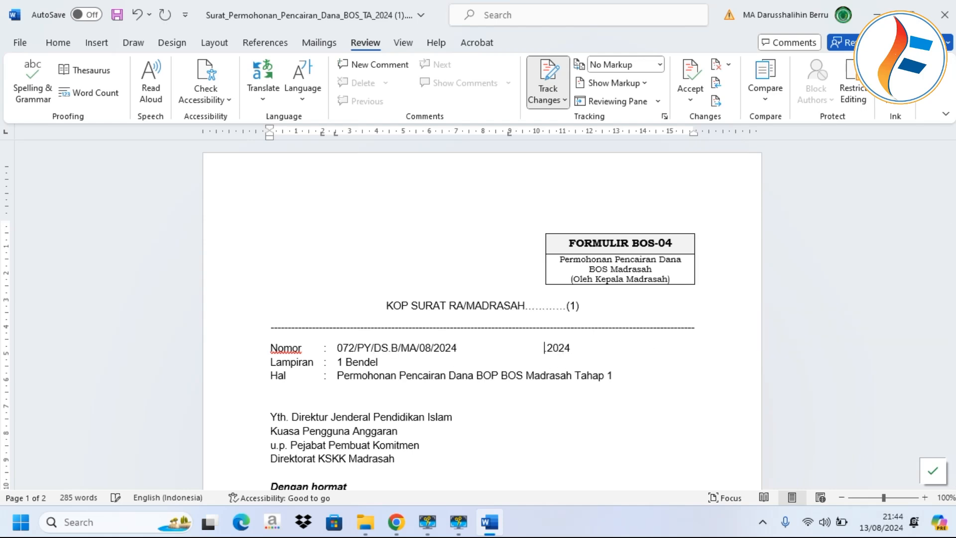
key("Caps_Lock")
key("BackSpace")
key("BackSpace")
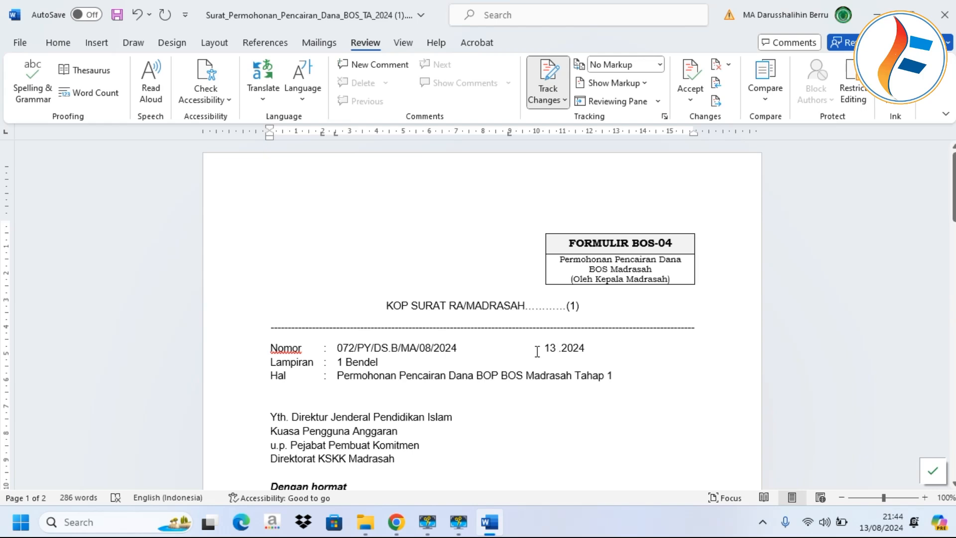
key("Caps_Lock")
type("aGU")
key("BackSpace")
key("BackSpace")
key("BackSpace")
type("A")
key("Caps_Lock")
type("gustus")
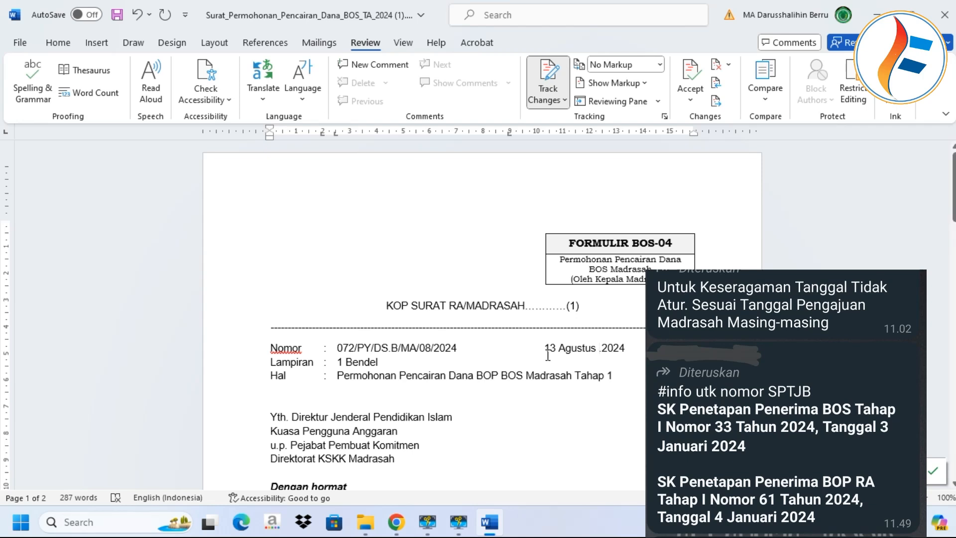
Replace RA/Madrasah and placeholder (5) in the opening paragraph so it reads Madrasah Aliyah Darusshalihin.
scroll(544, 355, "down", 3)
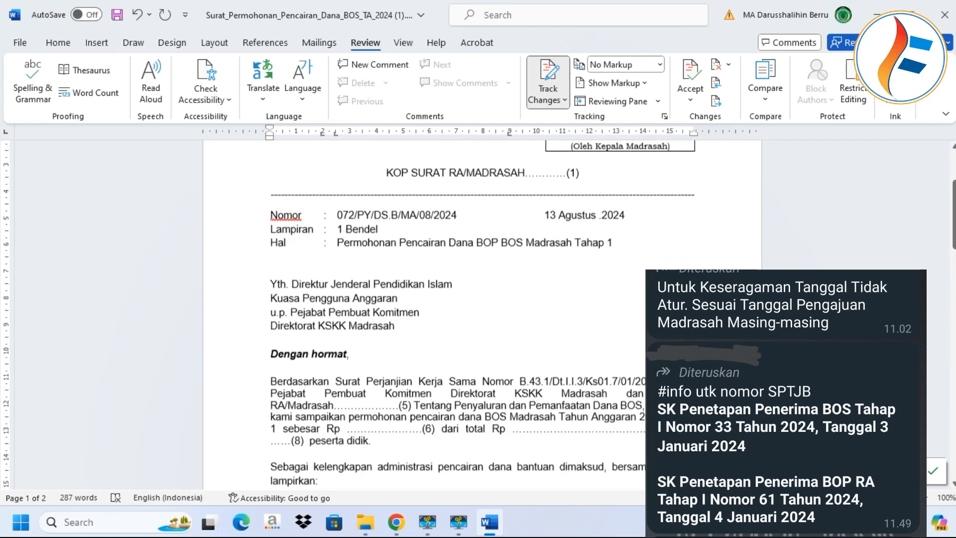
left_click(289, 400)
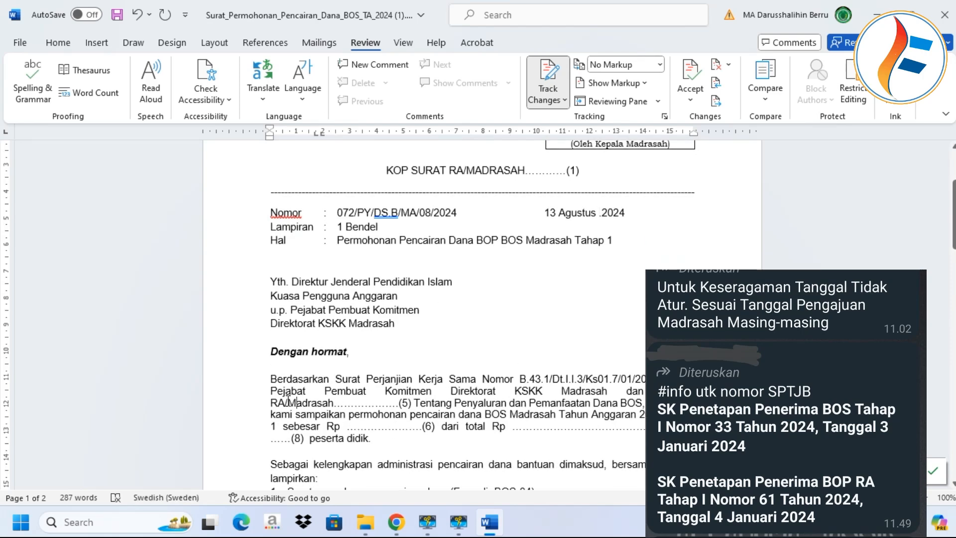
key("BackSpace")
key("BackSpace")
key("BackSpace")
left_click_drag(399, 403, 317, 402)
key("BackSpace")
key("Caps_Lock")
key("Caps_Lock")
type("Aliyah")
key("Caps_Lock")
type("D")
key("Caps_Lock")
type("arusshalihin")
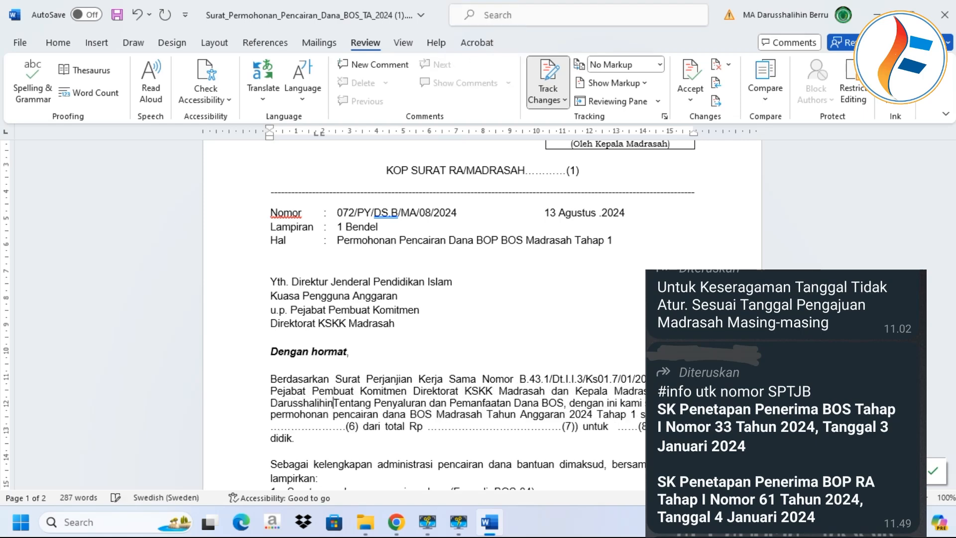
Delete the FORMULIR BOS-04 box, the KOP SURAT RA/MADRASAH placeholder and the dashed line above the Nomor line.
scroll(629, 287, "up", 3)
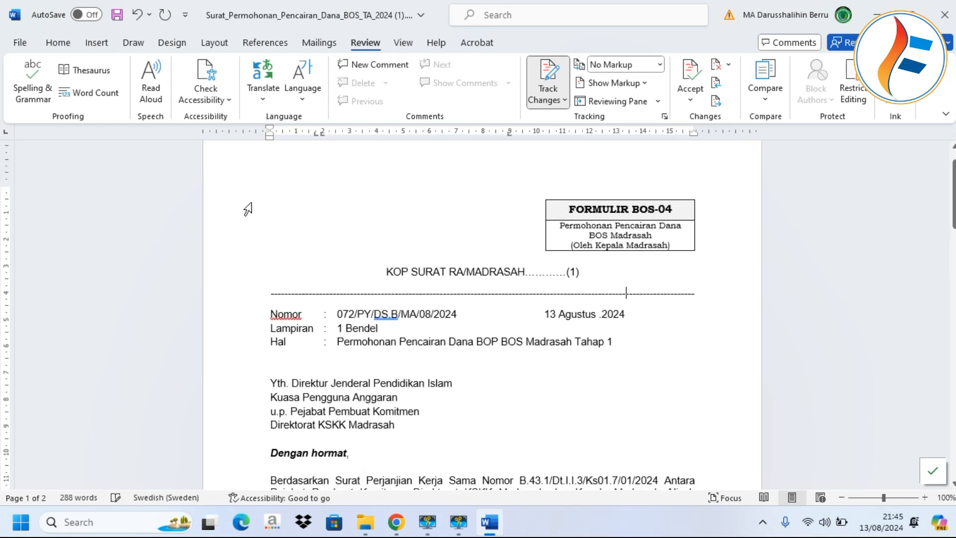
left_click_drag(222, 201, 264, 297)
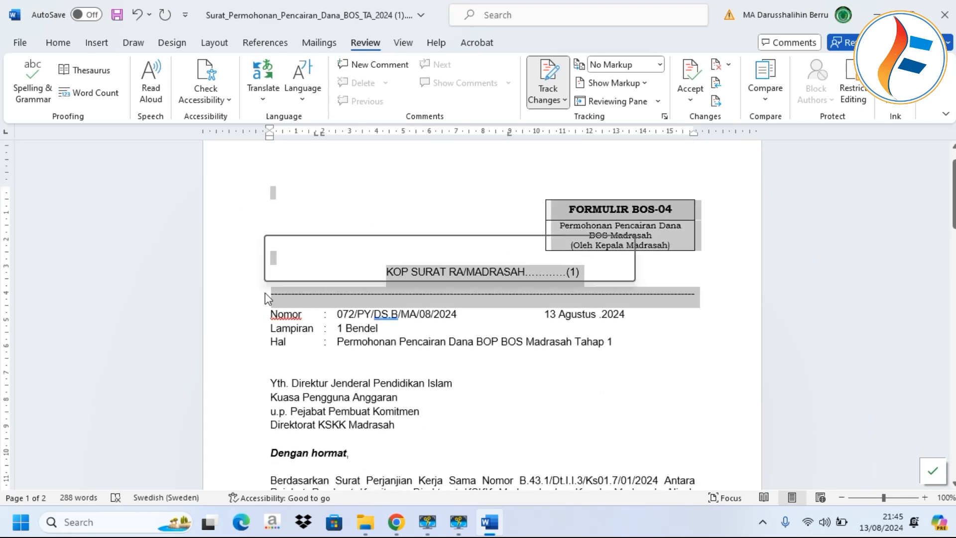
key("Delete")
scroll(465, 201, "up", 3)
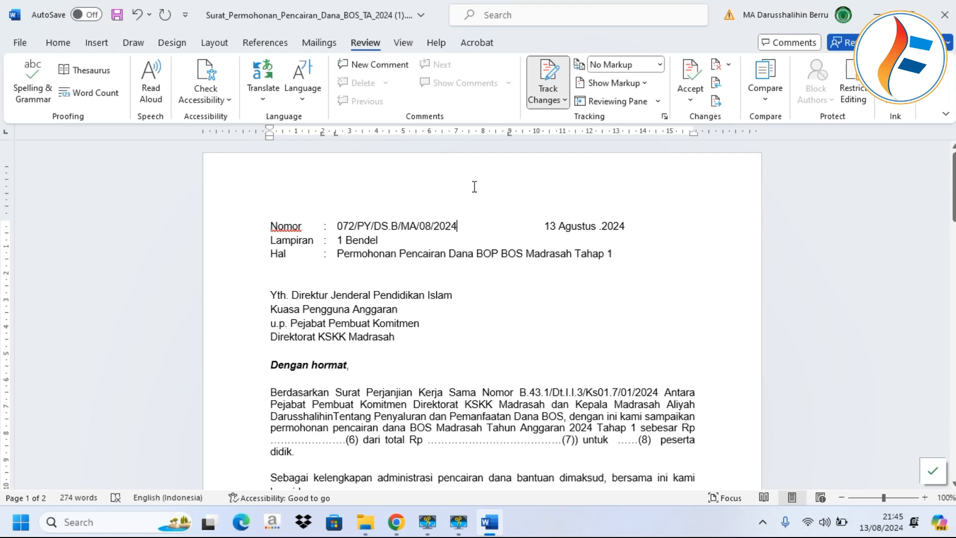
Open 003 SURAT AJUAN AKREDITASI.docx from the ARSIP SURAT KELUAR 2024 folder in the madrasah's Google Drive.
left_click(365, 522)
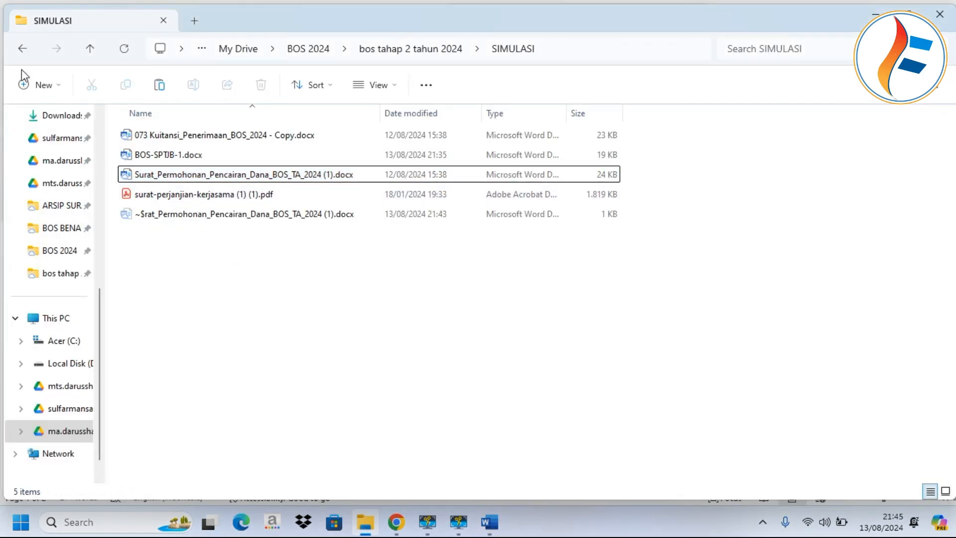
key("super+e")
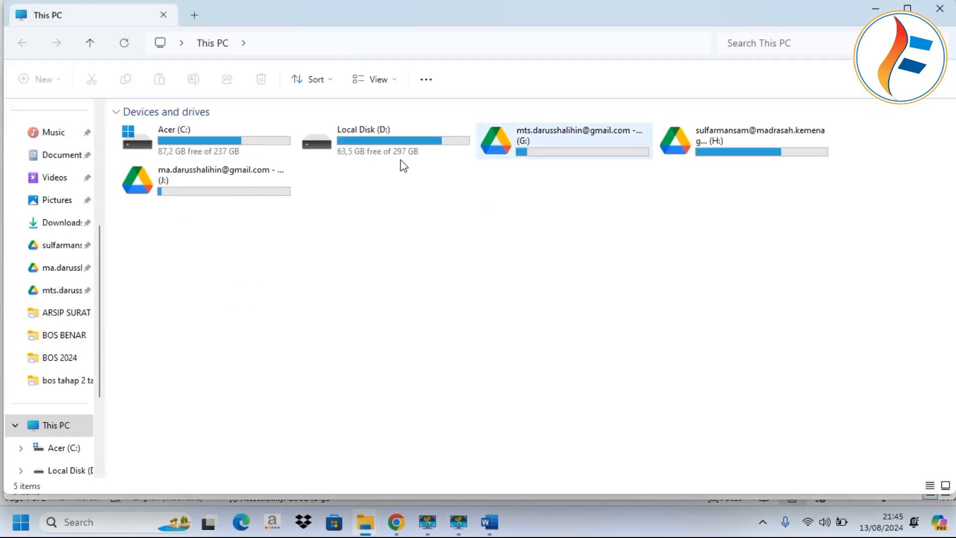
double_click(218, 189)
left_click(171, 151)
double_click(171, 151)
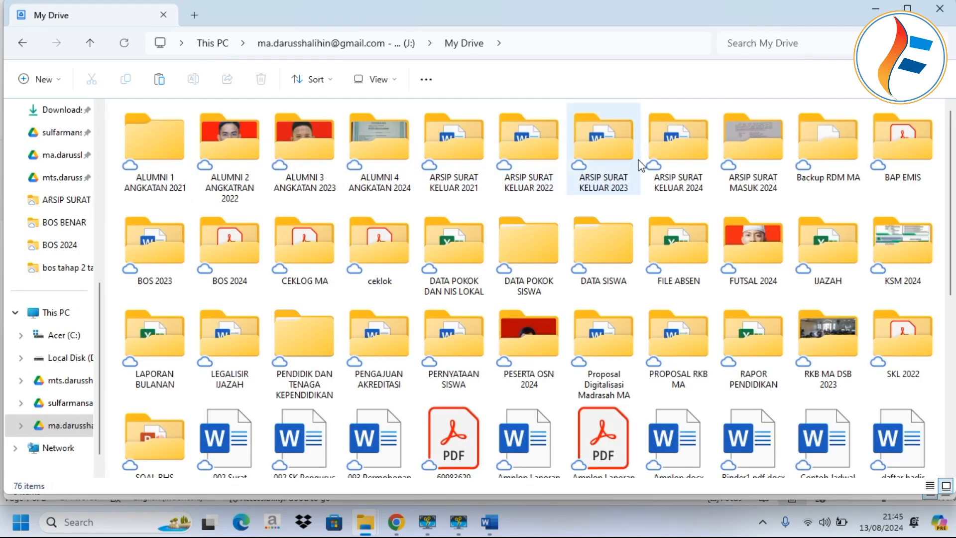
left_click(673, 148)
double_click(673, 148)
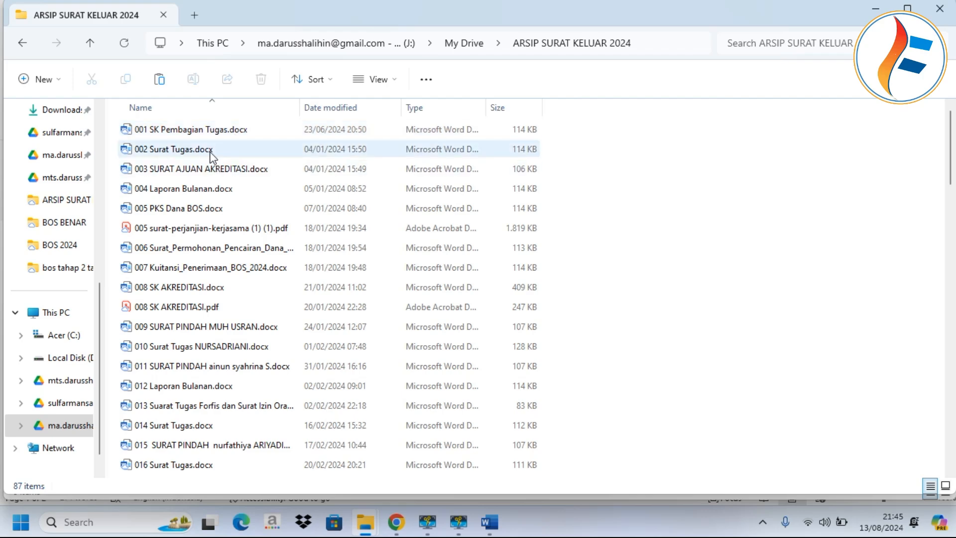
left_click(224, 172)
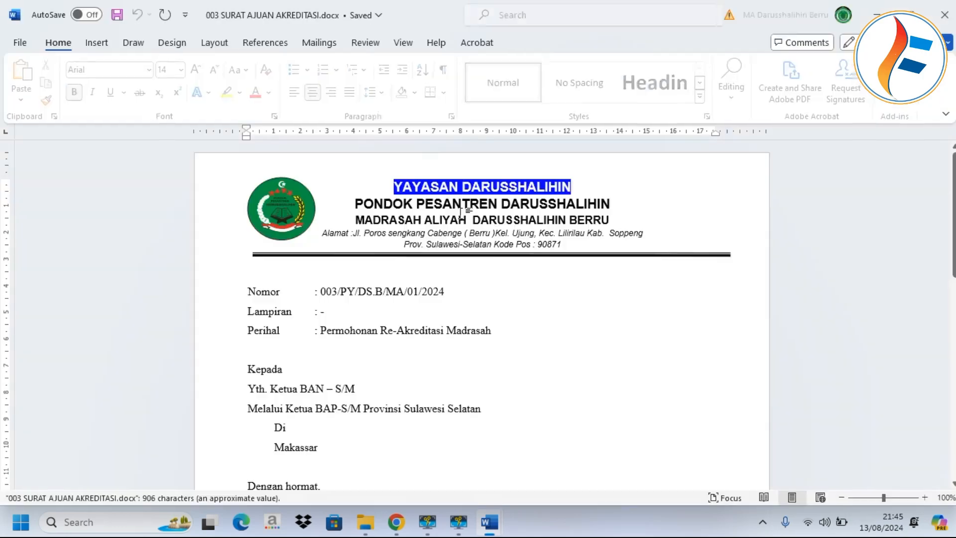
Copy the Yayasan Darusshalihin letterhead into the disbursement request above the Nomor line and shift its double line to centre it on the page.
left_click_drag(235, 169, 212, 255)
key("ctrl+c")
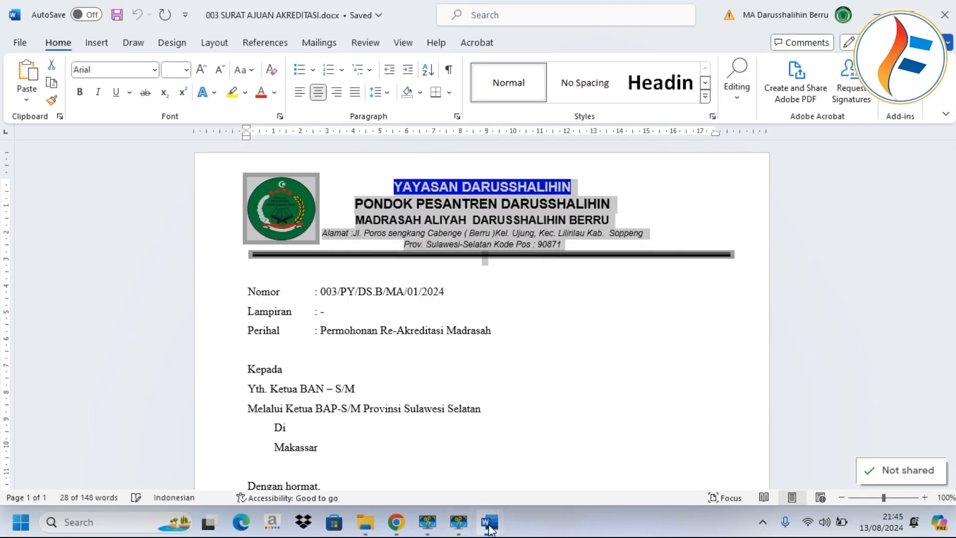
mouse_move(490, 530)
left_click(436, 455)
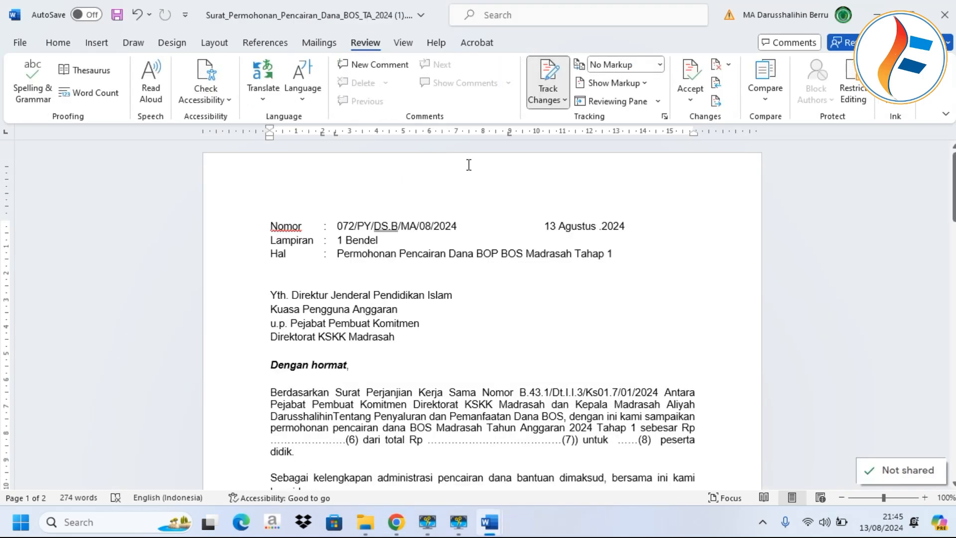
left_click(271, 223)
key("Return")
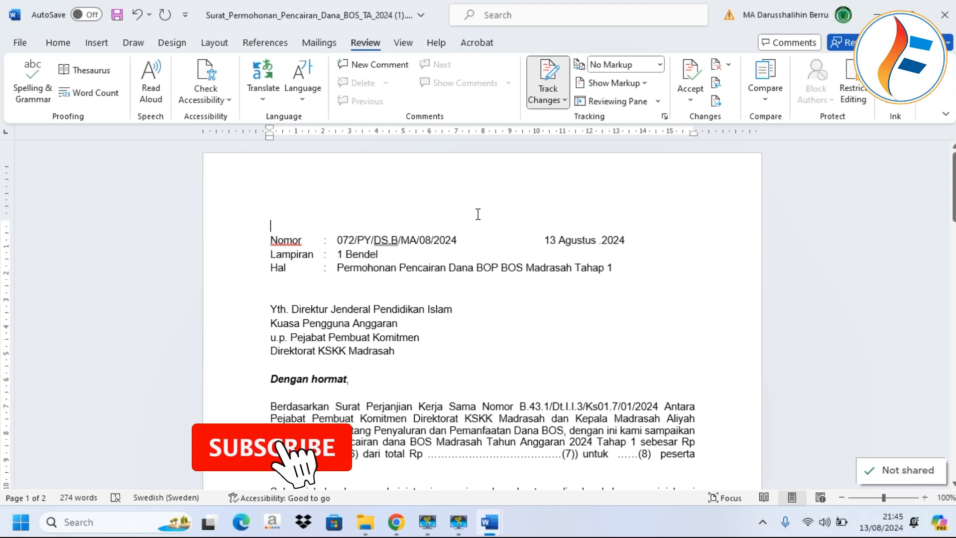
key("ctrl+v")
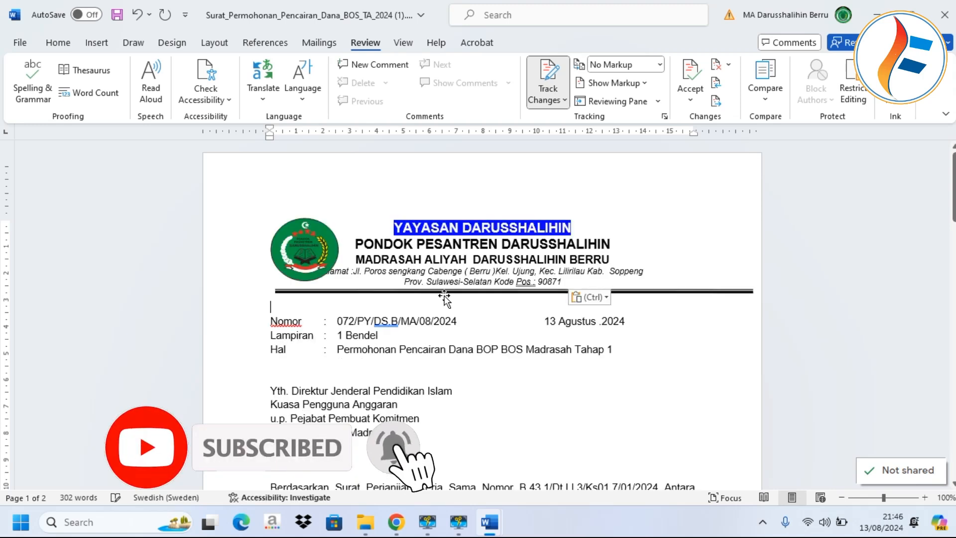
left_click_drag(447, 295, 420, 297)
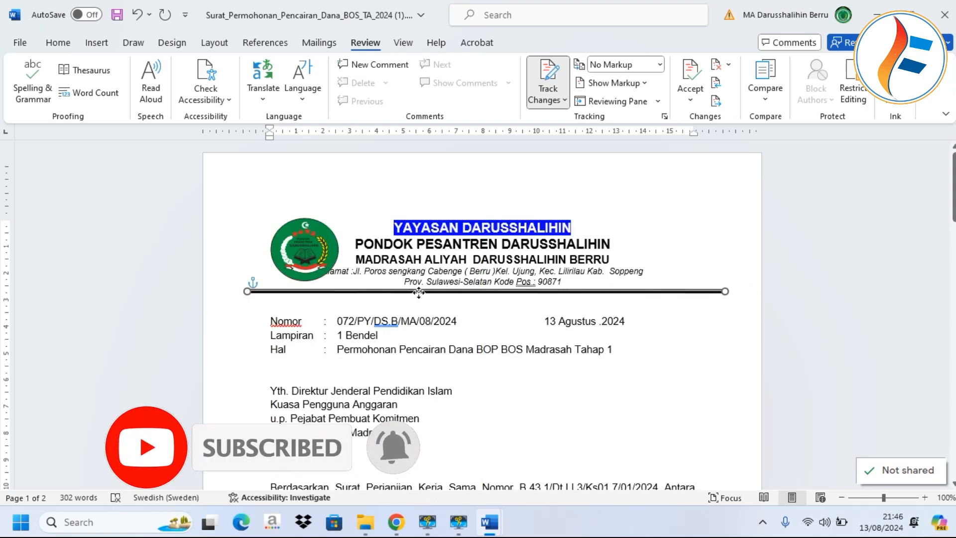
Change the Tahap number in the letter's opening paragraph to 2.
scroll(498, 319, "down", 5)
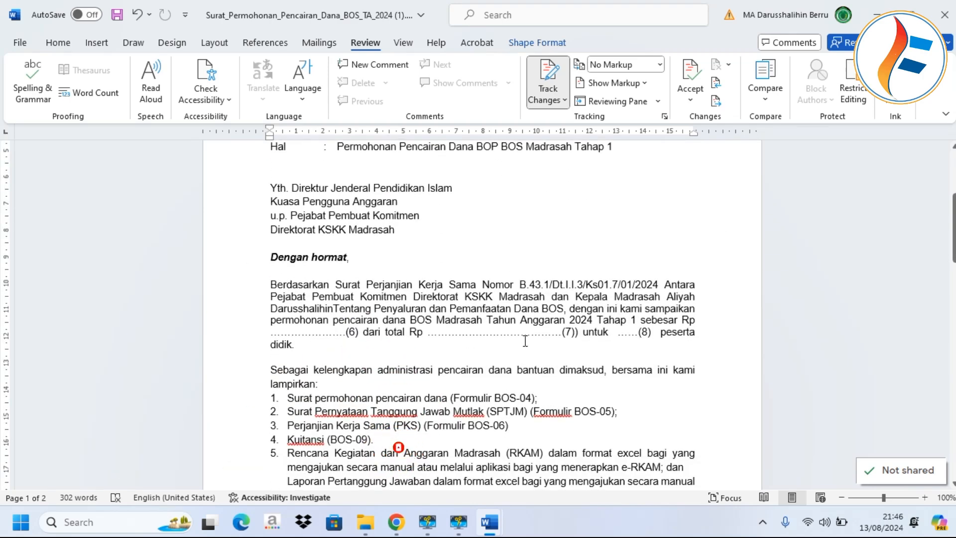
left_click(637, 322)
key("BackSpace")
type("2")
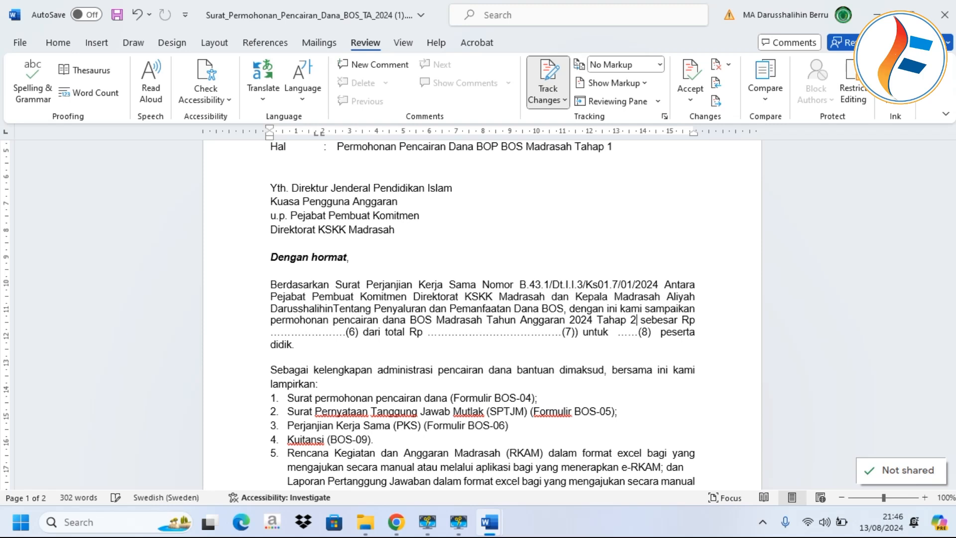
Fill in the requested amount (6) as Rp 86.655.000 and the total amount (7) as Rp 1.
left_click_drag(351, 332, 273, 340)
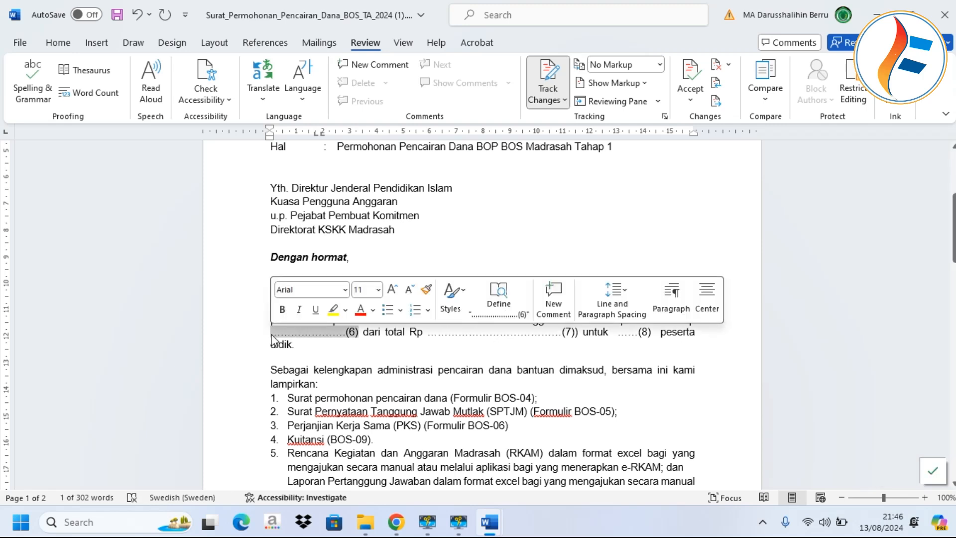
type("8")
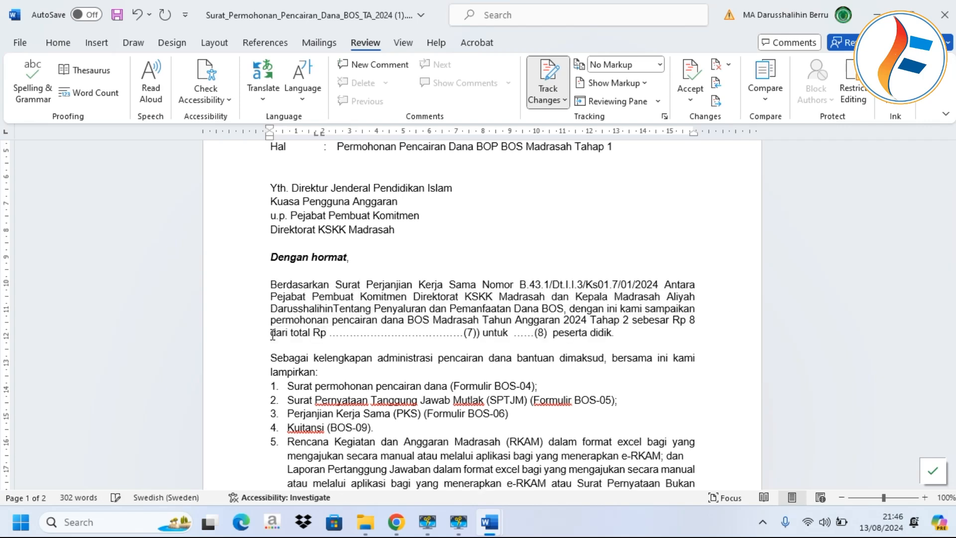
type("6.")
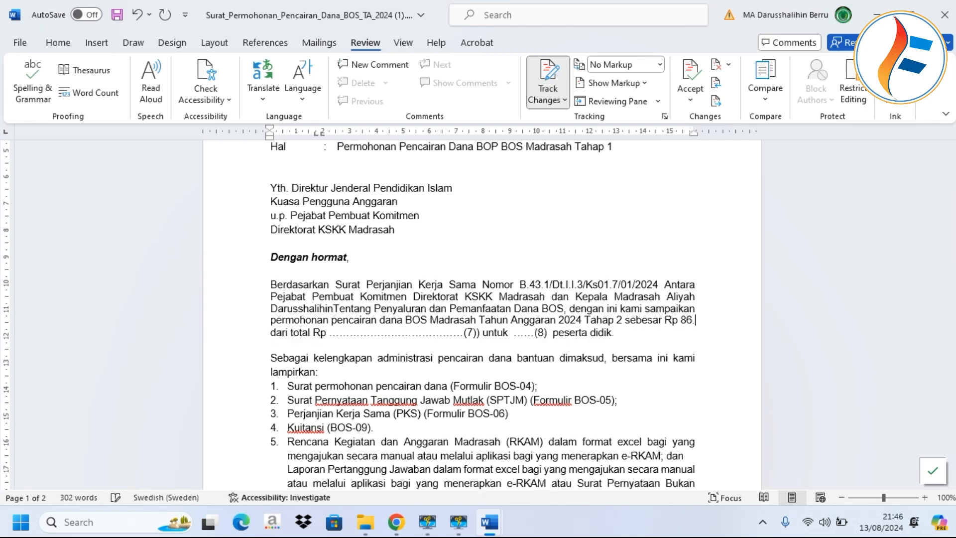
type("655.000")
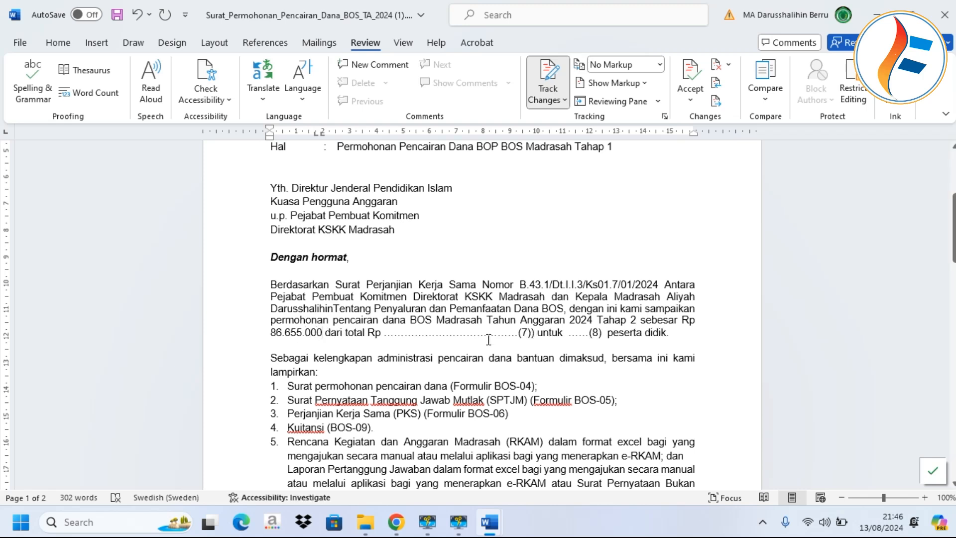
left_click_drag(535, 333, 385, 334)
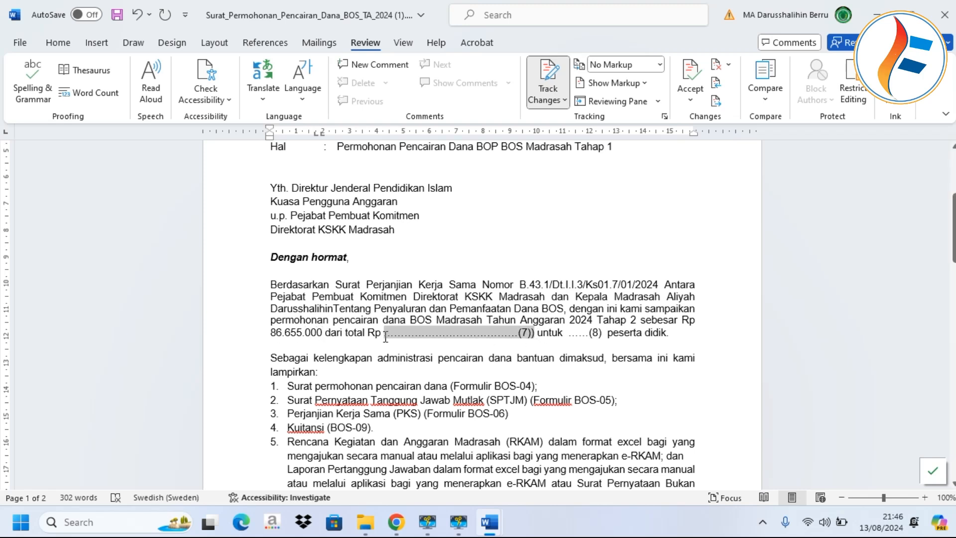
type("1")
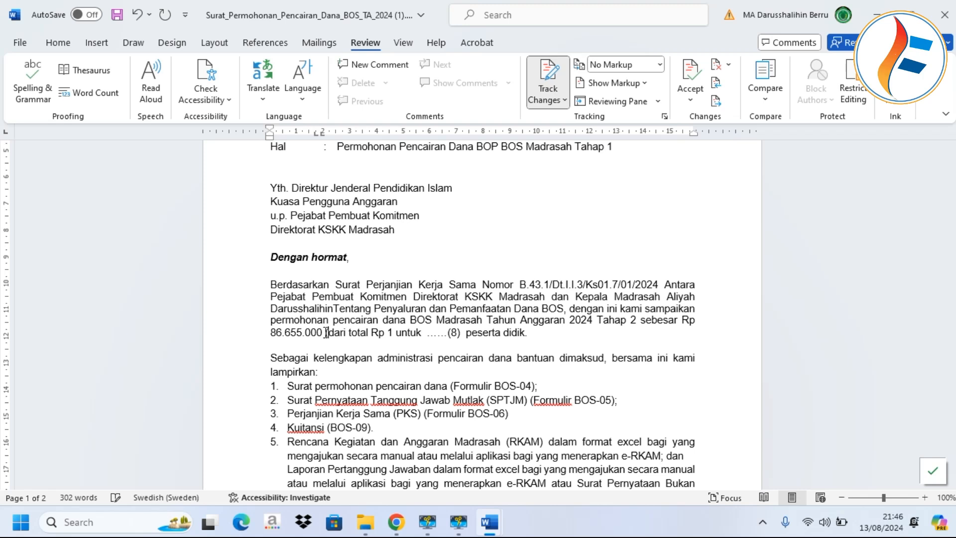
Add the amount in words after 86.655.000 as "(Delapan Puluh Enam Juta Lima puluh Lima Ribu Rupiah".
key("Caps_Lock")
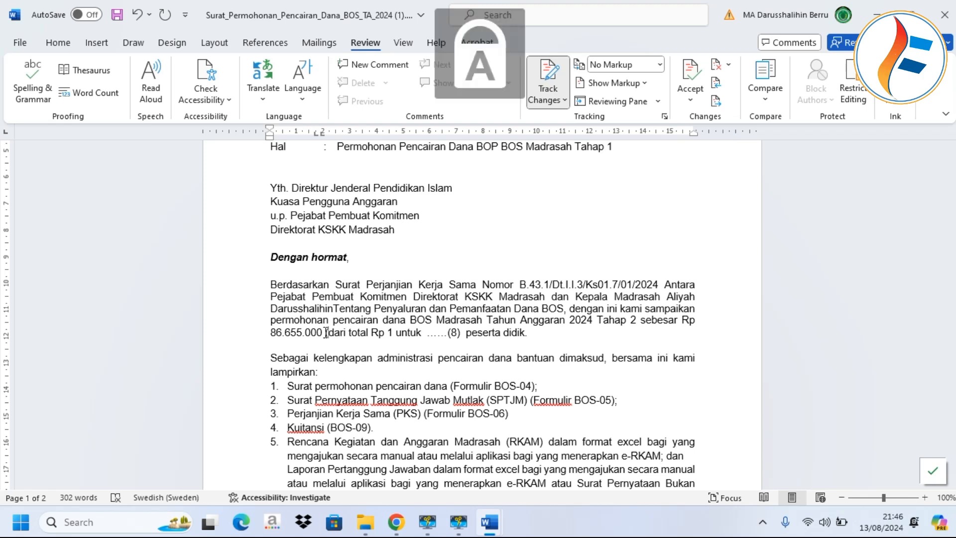
key("Caps_Lock")
type("(Delapan P")
type("uluh Enam")
key("Caps_Lock")
type("J")
key("Caps_Lock")
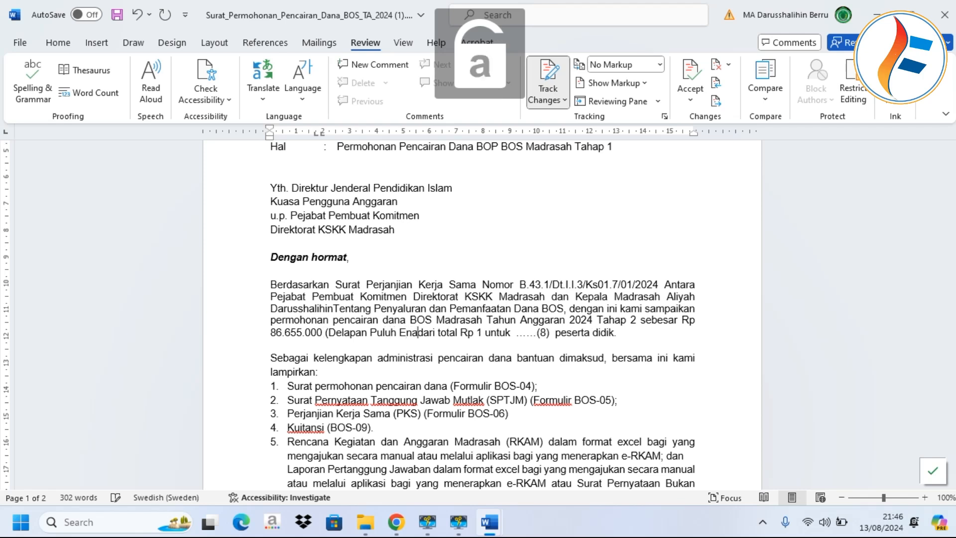
type("uta")
key("Caps_Lock")
type("L")
key("Caps_Lock")
type("ima puluh")
key("Caps_Lock")
type("L")
key("Caps_Lock")
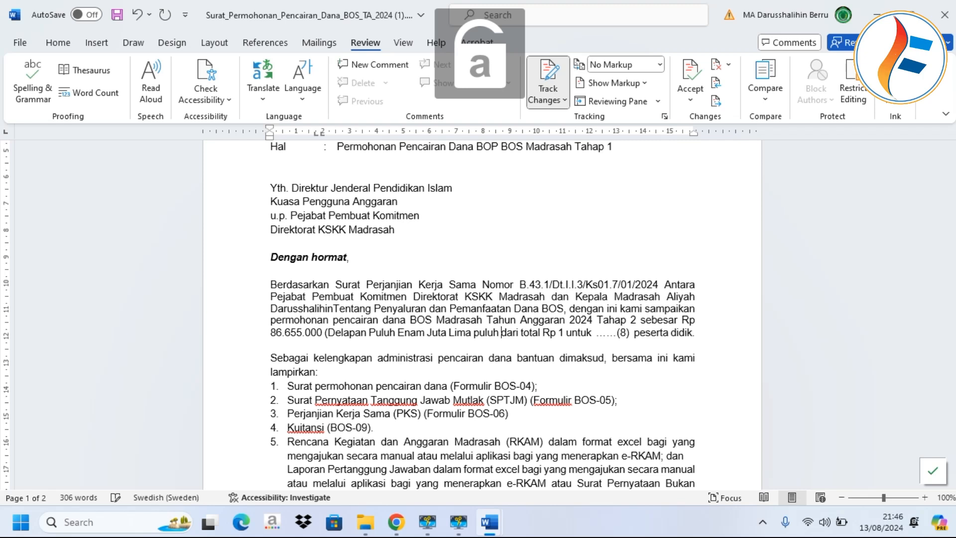
type("ima")
key("Caps_Lock")
type("R")
key("Caps_Lock")
type("ibu Ru")
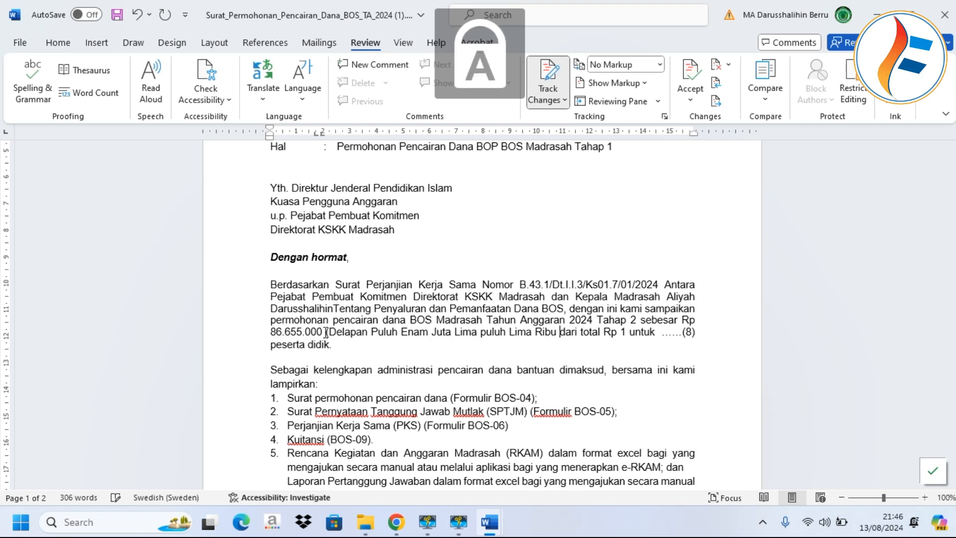
type("piah")
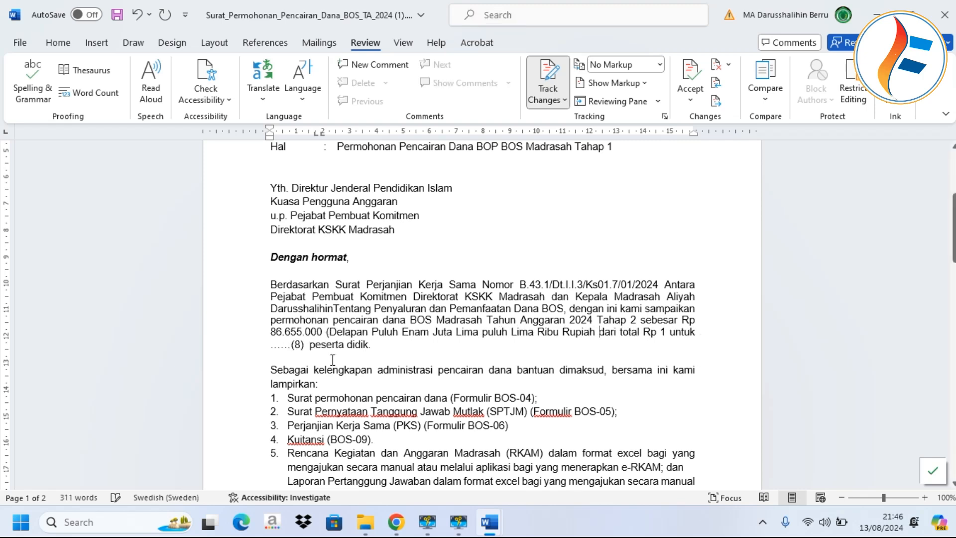
Switch to eRKAM, check the BOS allocation, Tahap 2 nominal and student count in the Tahap 2 upload dialog, and return to the letter.
left_click(394, 529)
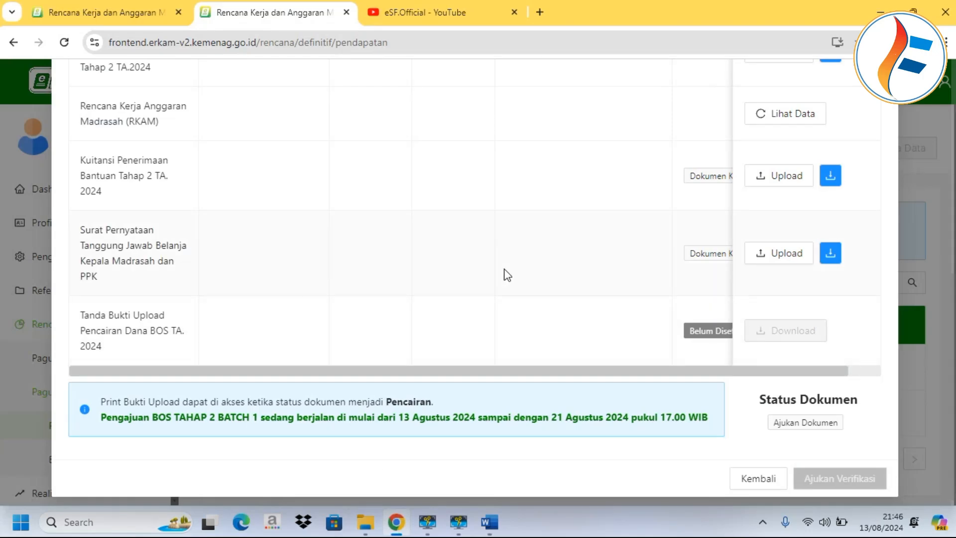
scroll(507, 276, "up", 8)
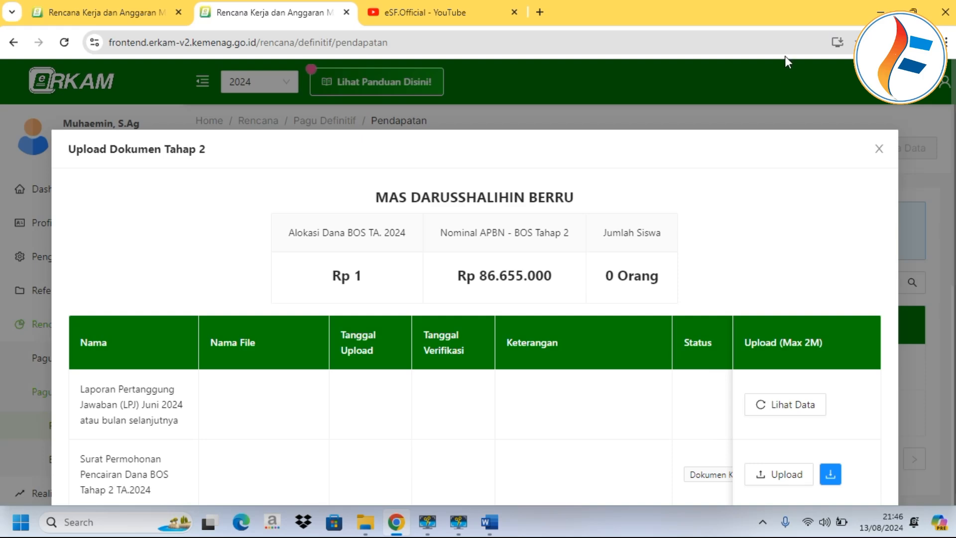
left_click(880, 12)
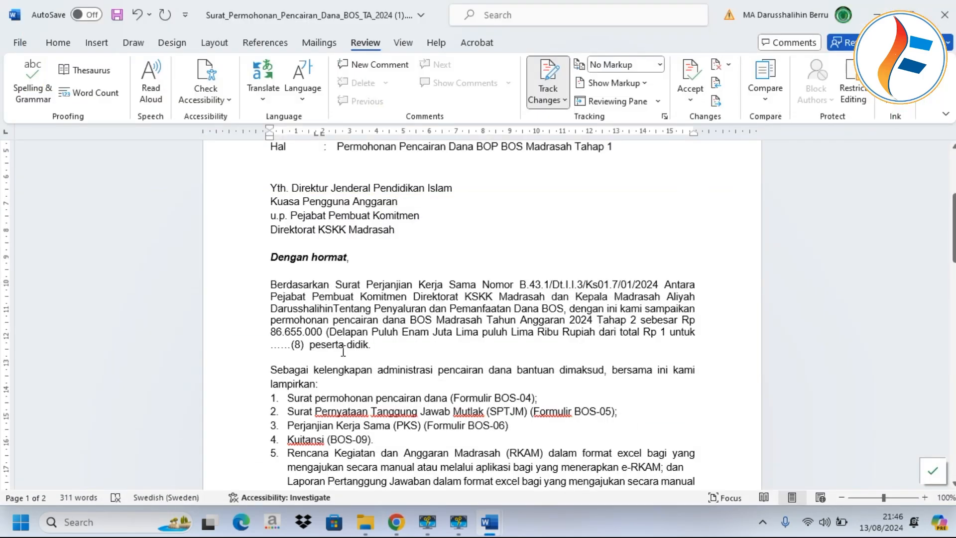
Close the parenthesis after the requested amount in words and complete the total amount as Rp 173.310.000.
type(")")
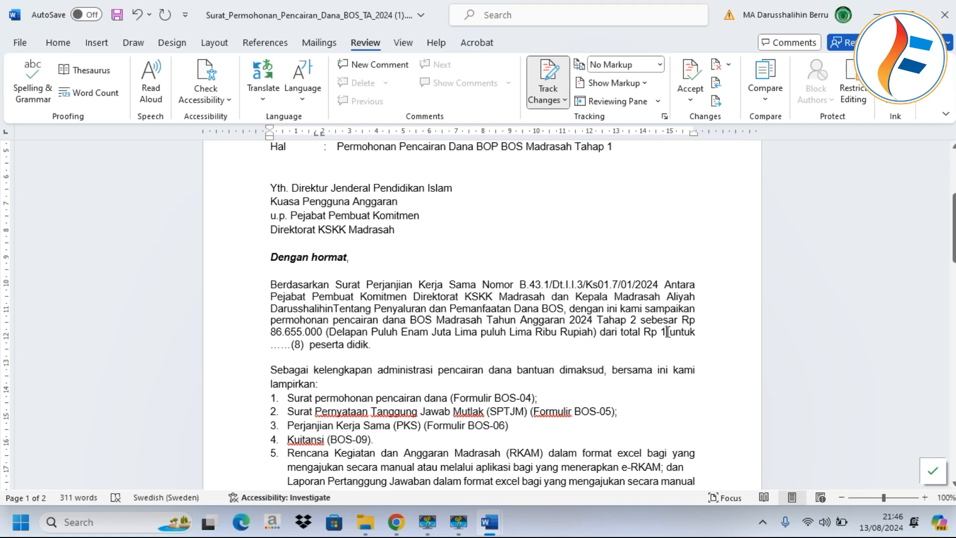
type("73")
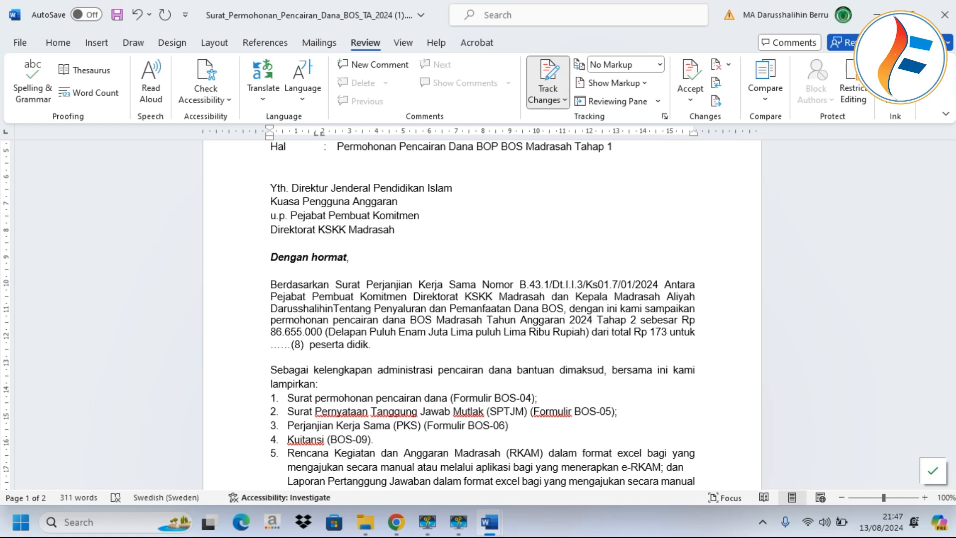
type(".310.000")
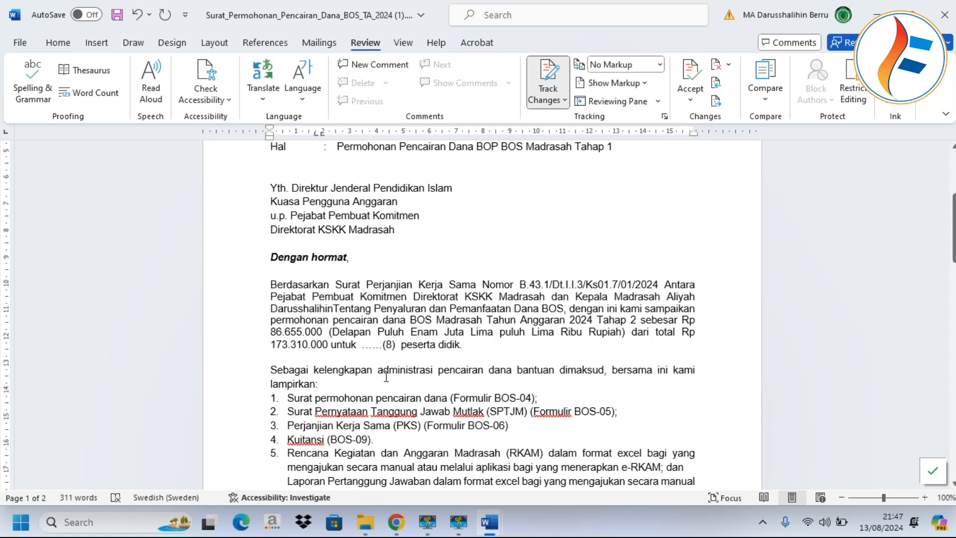
Add the total in words after 173.310.000 as "(Seratus Tujuh Puluh Tiga Juta Tiga Ratus Sepuluh Ribu Rupiah".
type("(")
key("Caps_Lock")
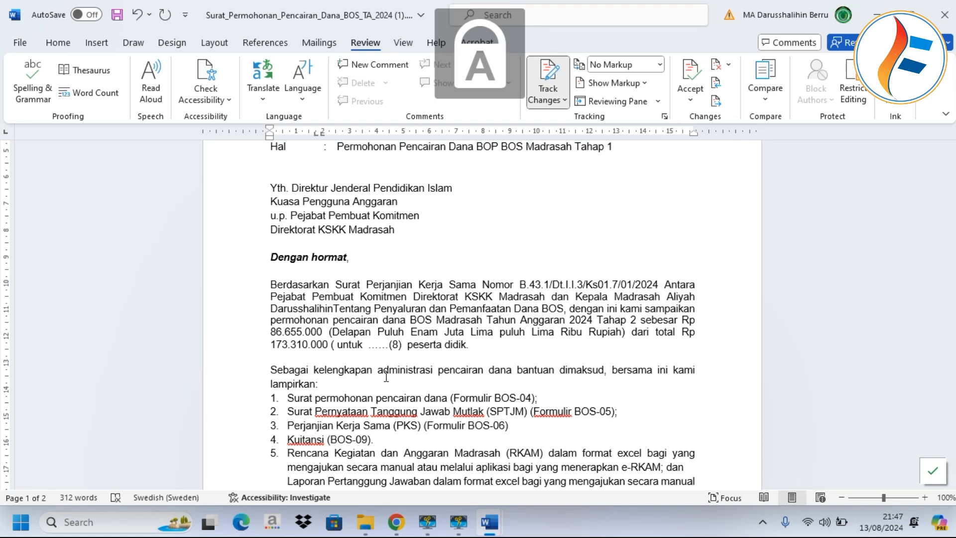
type("S")
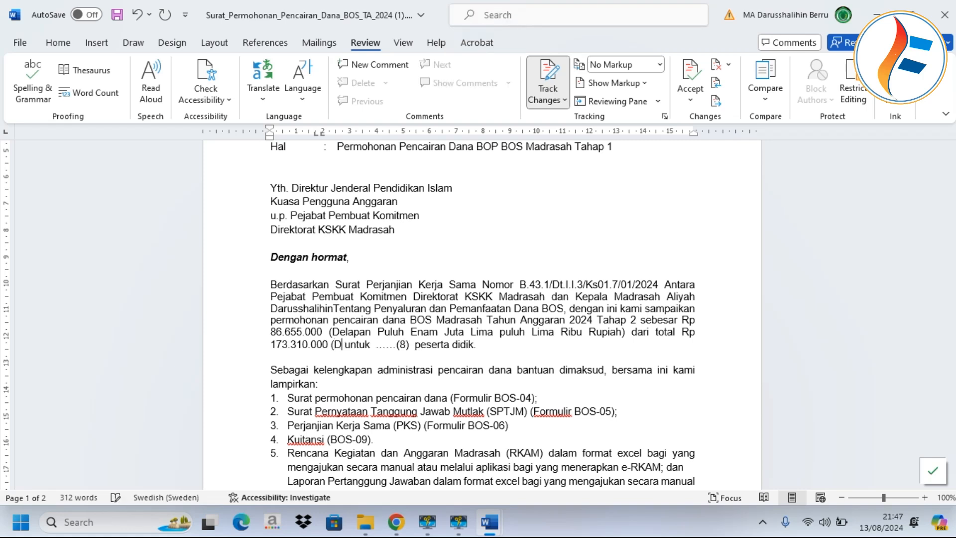
key("Caps_Lock")
type("eratus")
key("Caps_Lock")
type("T")
key("Caps_Lock")
type("ujuh")
type(" Puluh")
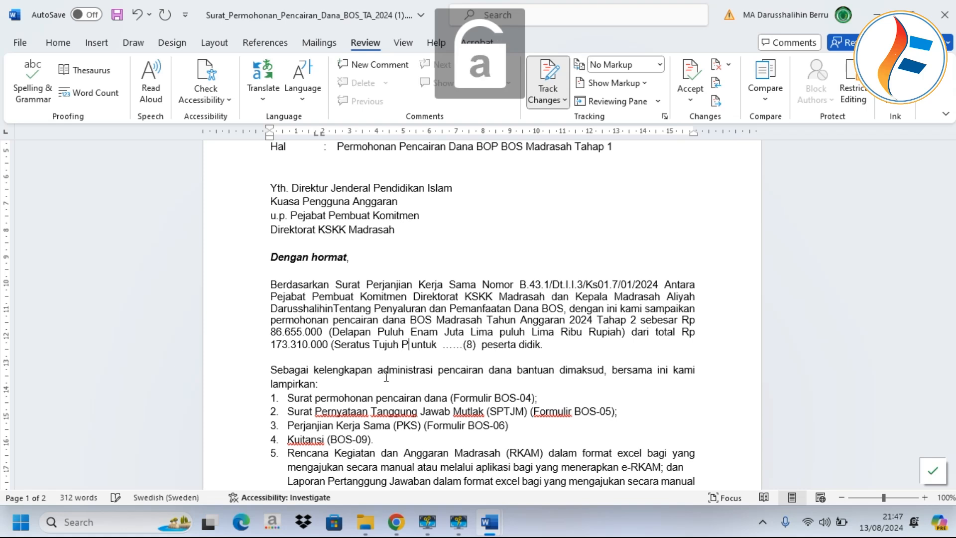
key("Caps_Lock")
type("T")
key("Caps_Lock")
type("iga")
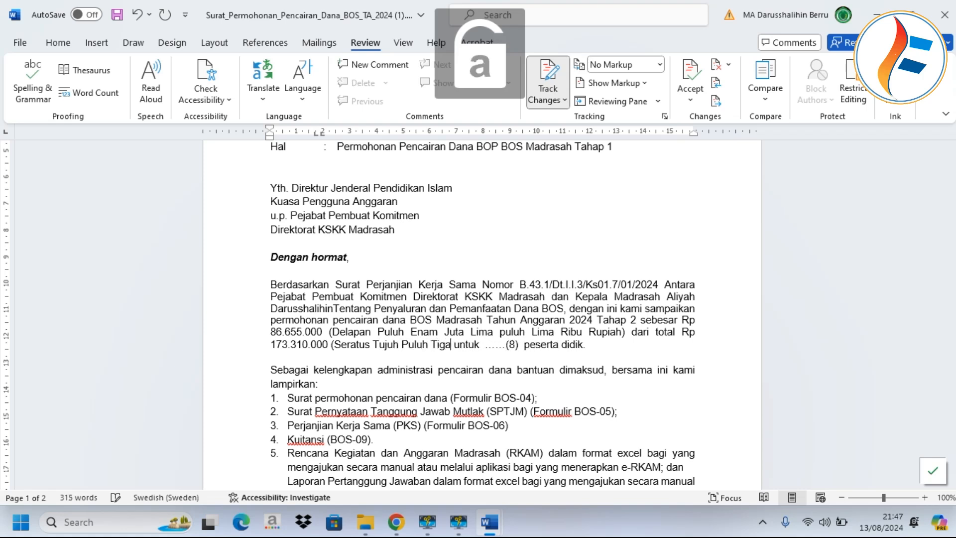
key("Caps_Lock")
type("J")
key("Caps_Lock")
type("uta")
key("Caps_Lock")
type("T")
key("Caps_Lock")
type("iga")
key("Caps_Lock")
type("R")
key("Caps_Lock")
type("tus")
key("Caps_Lock")
type("S")
key("Caps_Lock")
type("epuluh")
key("Caps_Lock")
type("R")
key("Caps_Lock")
type("ibu")
key("Caps_Lock")
type("R")
key("Caps_Lock")
type("upiah")
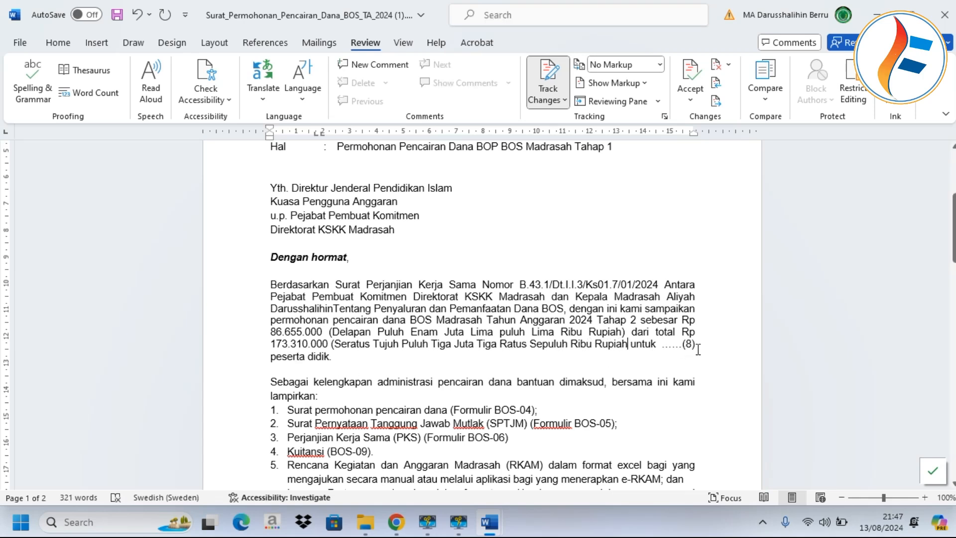
Replace the student count placeholder (8) in the opening paragraph with 109.
left_click_drag(699, 347, 663, 347)
key("Delete")
type("109")
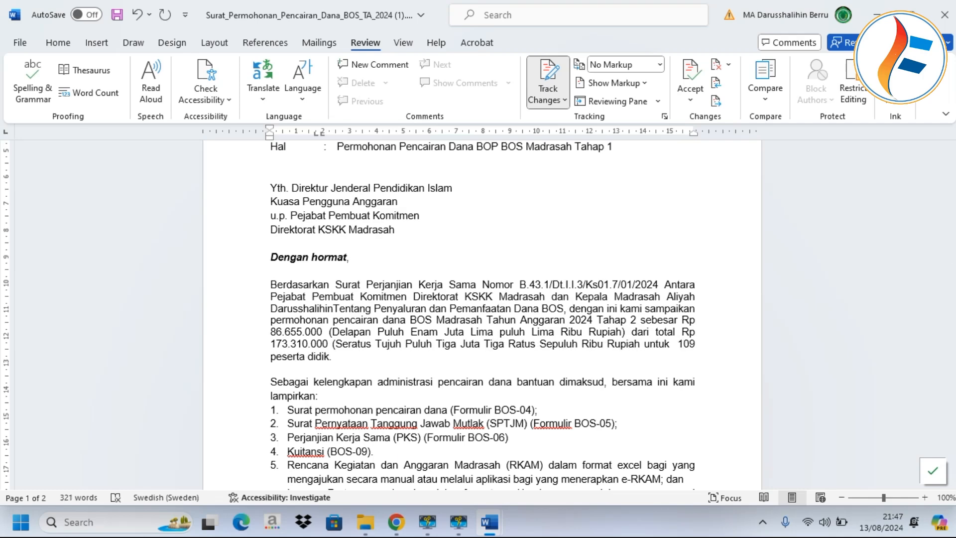
Complete the signature block with the title "Kepala Madrasah" and the principal's name in place of placeholder (9).
scroll(655, 382, "down", 5)
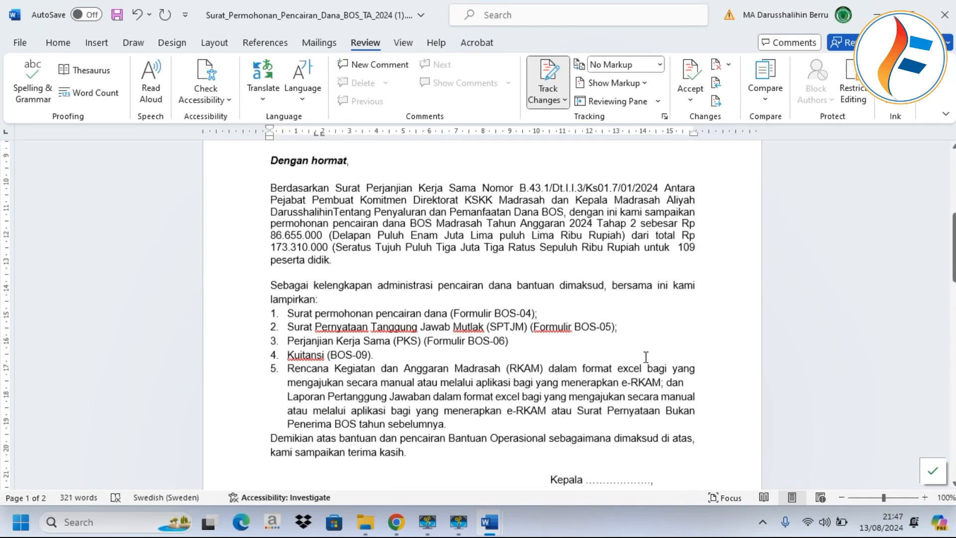
left_click_drag(655, 383, 589, 378)
type("Madra")
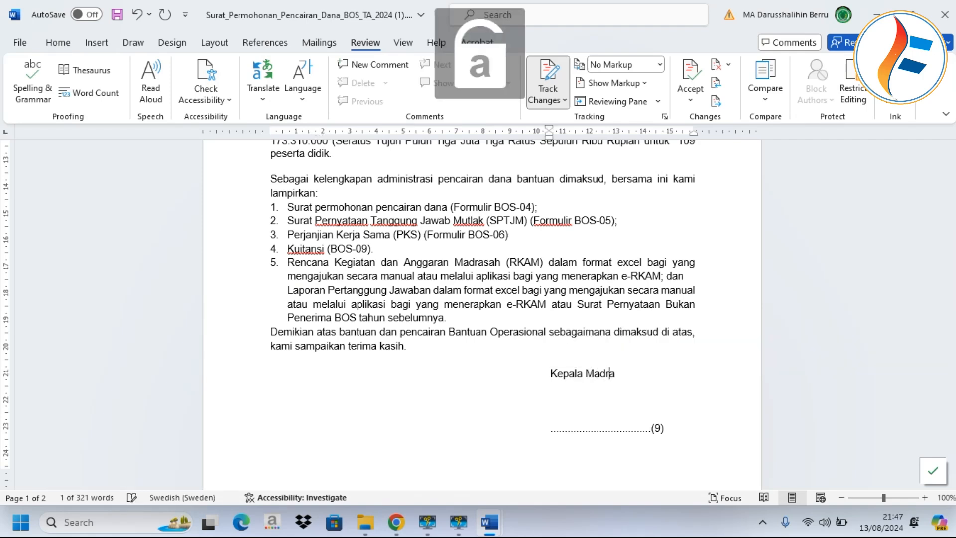
type("sah")
left_click_drag(679, 432, 544, 423)
type("Muhaem")
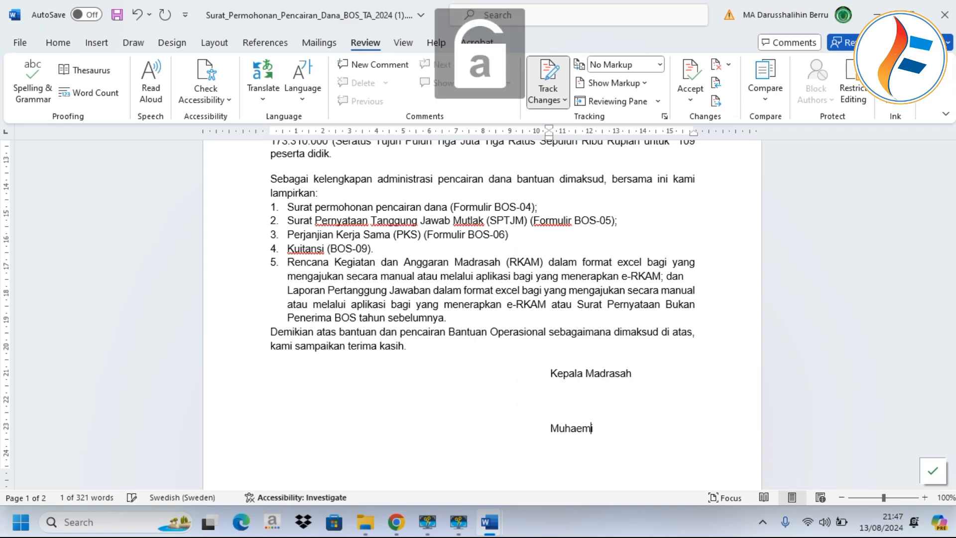
type("in")
Save the completed fund disbursement request letter.
scroll(533, 427, "down", 3)
scroll(566, 401, "up", 3)
scroll(574, 371, "up", 7)
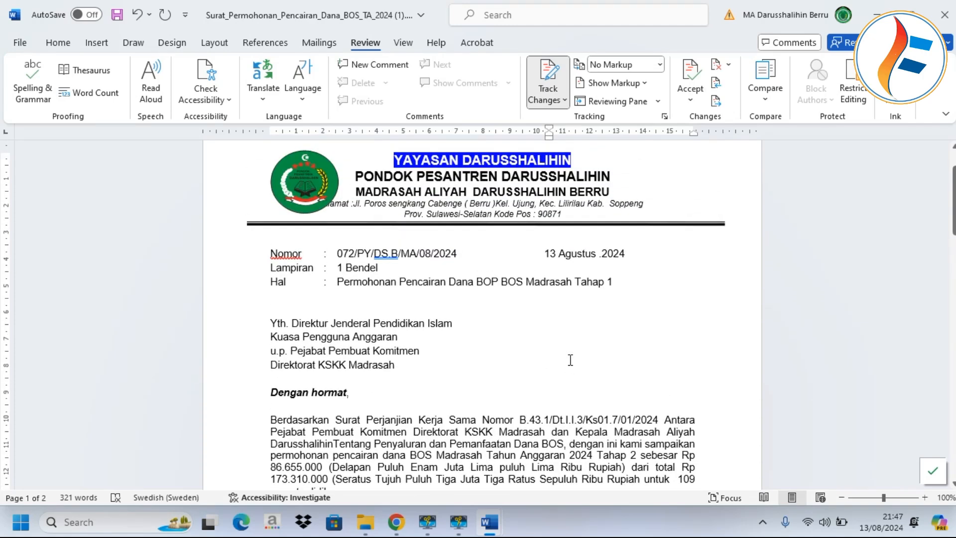
left_click(559, 337)
key("ctrl+s")
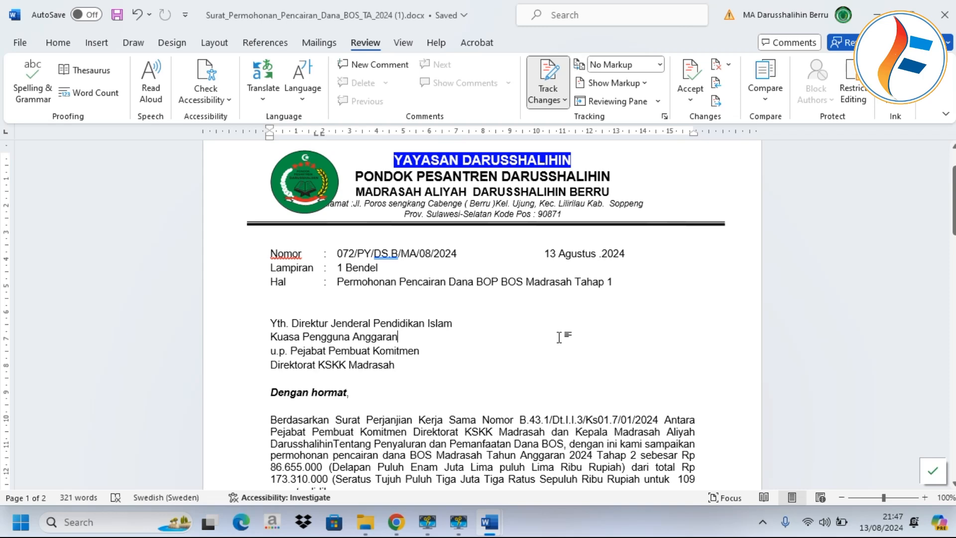
Check the letter through to the signature block, and close both it and 003 SURAT AJUAN AKREDITASI.docx.
scroll(636, 283, "down", 2)
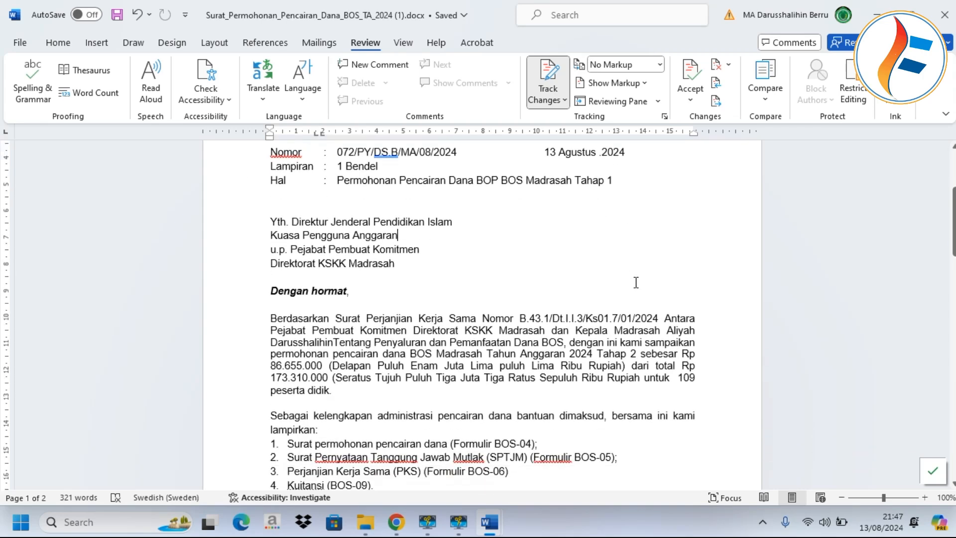
scroll(636, 282, "down", 3)
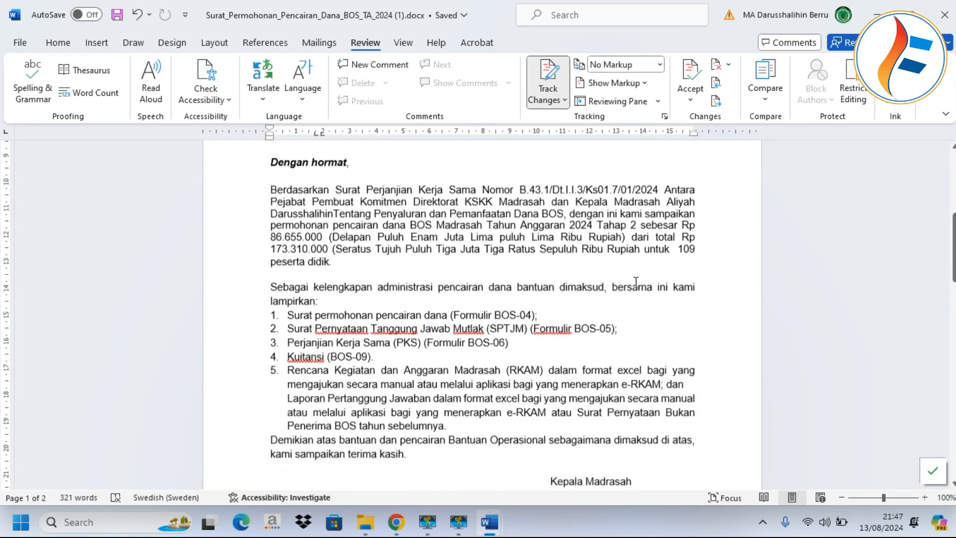
scroll(636, 283, "down", 2)
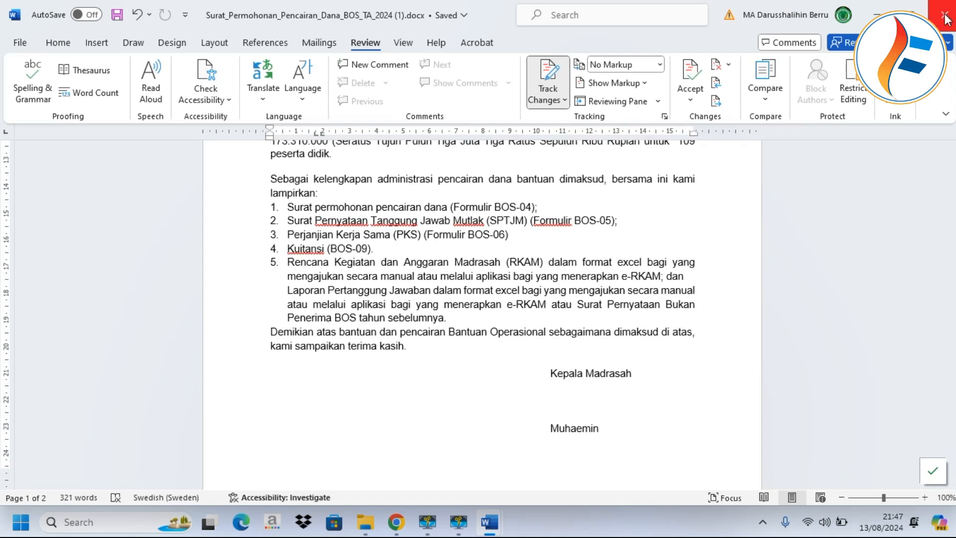
left_click(944, 19)
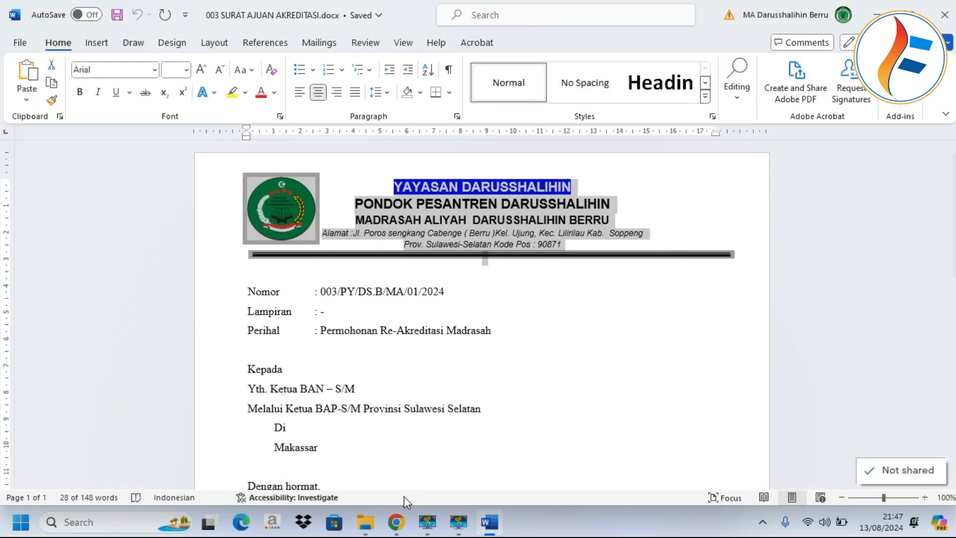
left_click(949, 16)
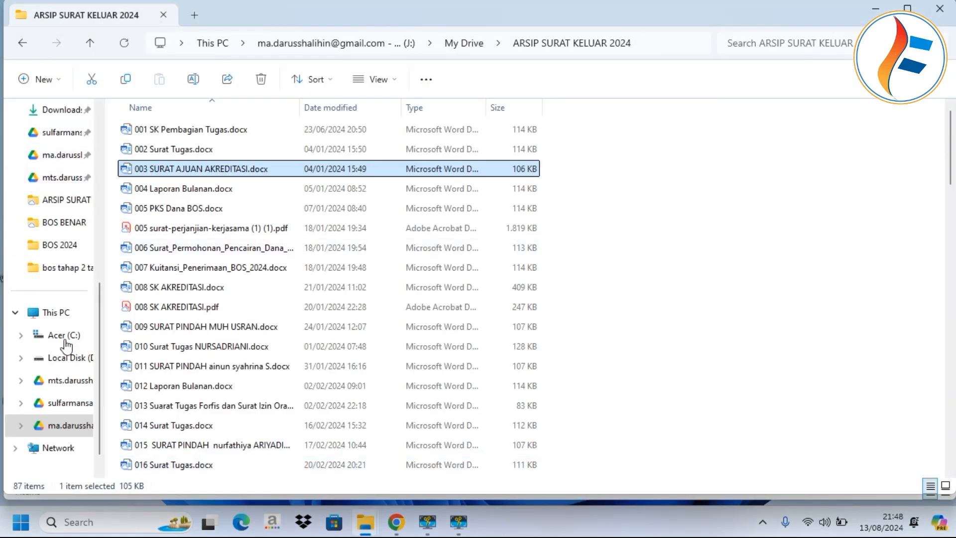
Open 073 Kuitansi_Penerimaan_BOS_2024 - Copy.docx from the SIMULASI folder.
mouse_move(366, 522)
left_click(280, 450)
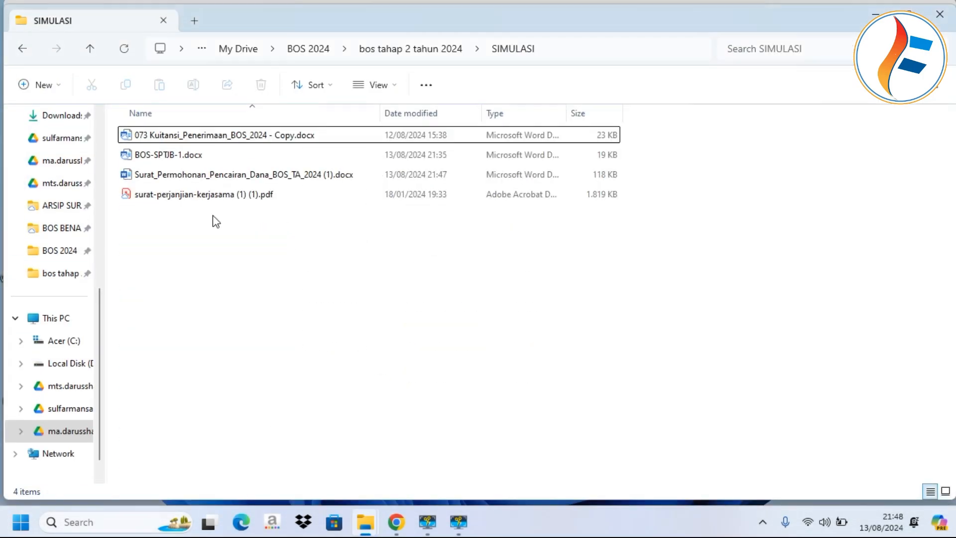
left_click(268, 137)
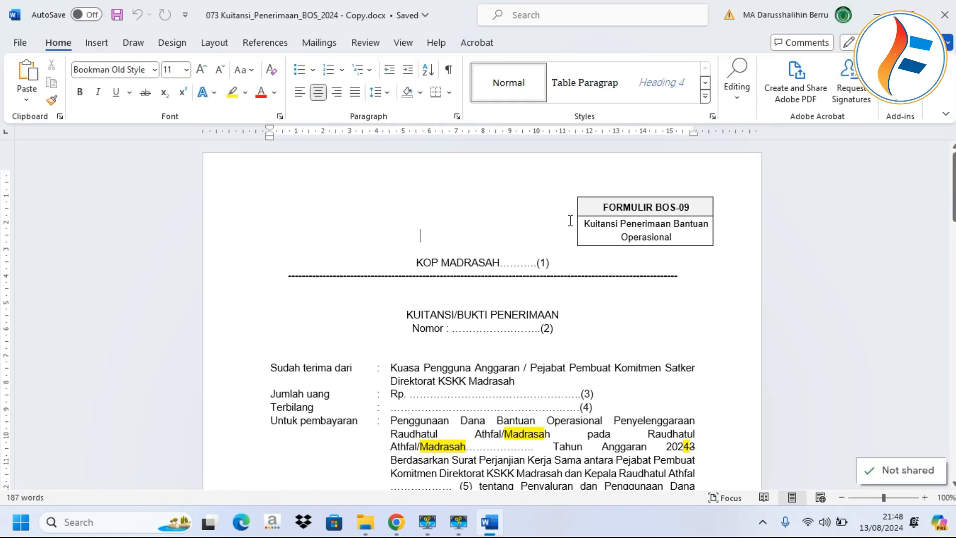
Delete the KOP MADRASAH placeholder with its dashed line and the FORMULIR BOS-09 box from the receipt.
left_click_drag(236, 206, 257, 290)
key("Delete")
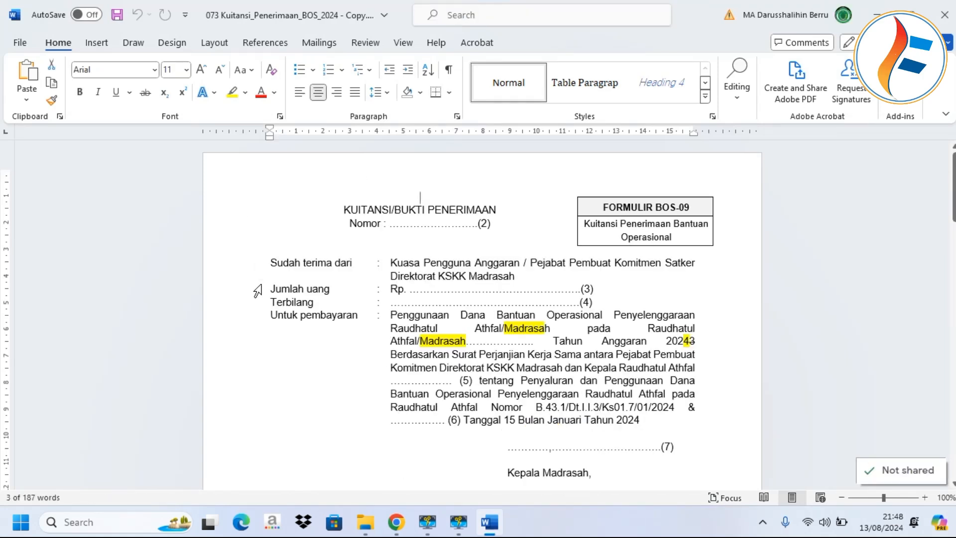
left_click(570, 192)
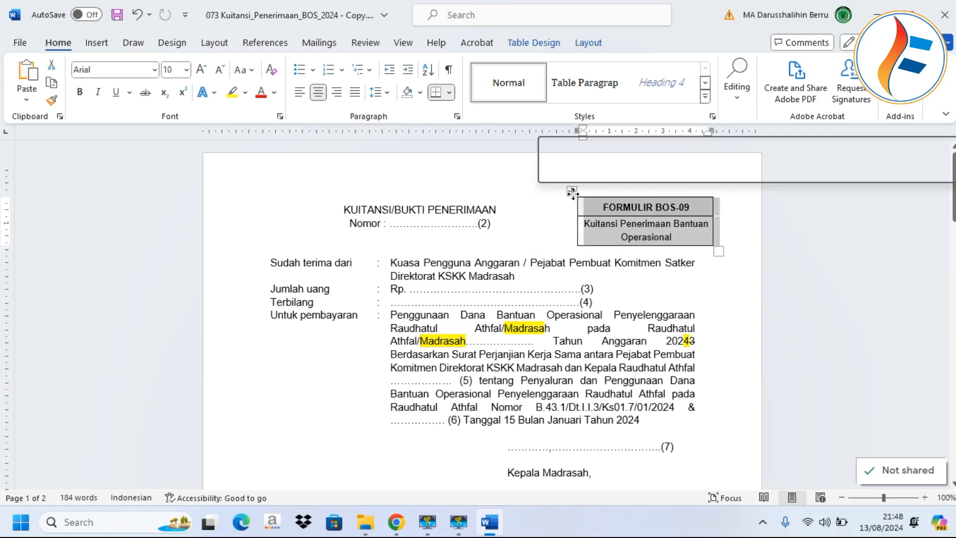
key("BackSpace")
Reopen Surat_Permohonan_Pencairan_Dana_BOS_TA_2024 (1).docx from the SIMULASI folder and display it with No Markup.
mouse_move(366, 522)
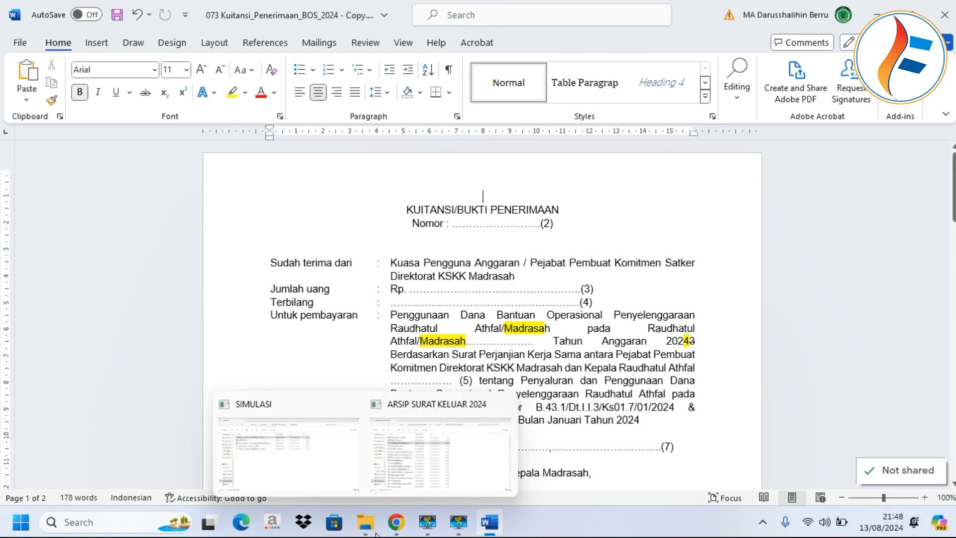
left_click(299, 465)
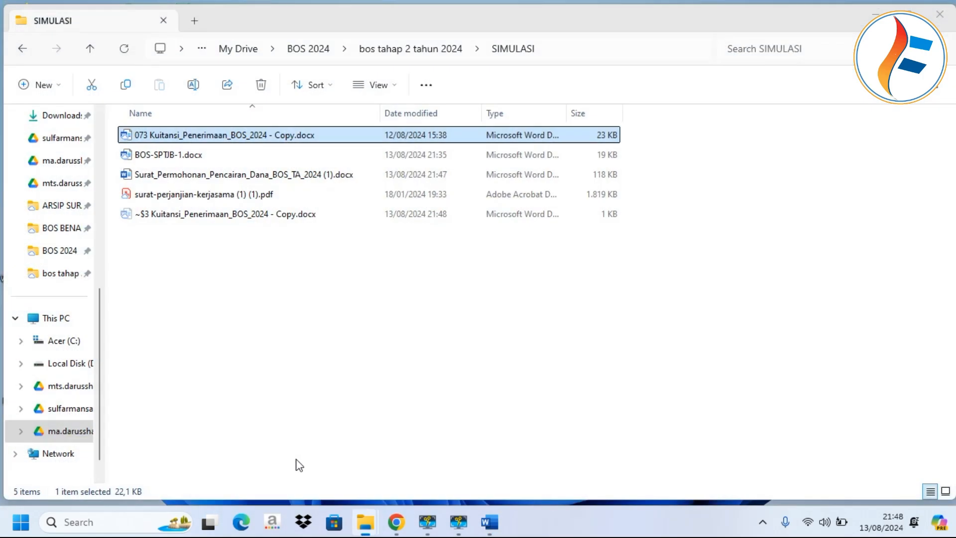
left_click(177, 175)
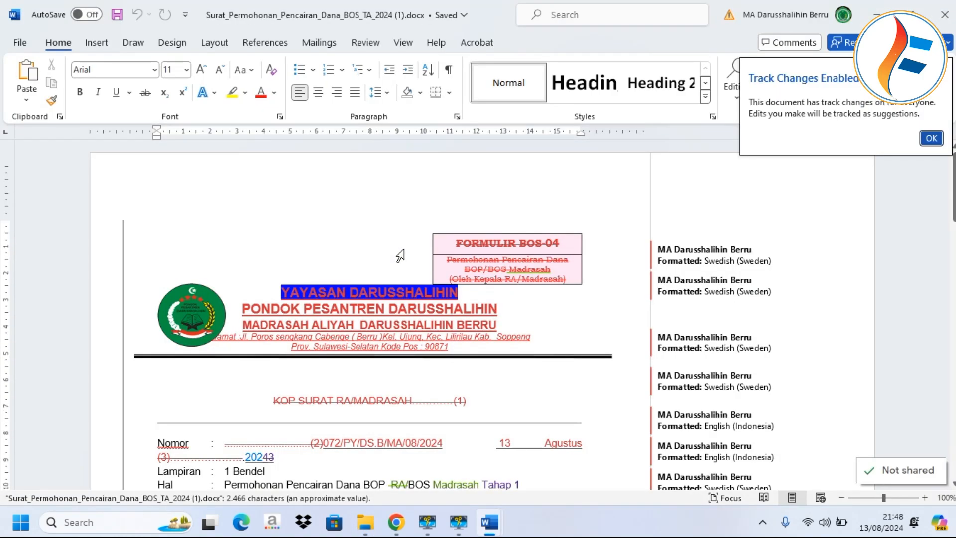
left_click(672, 255)
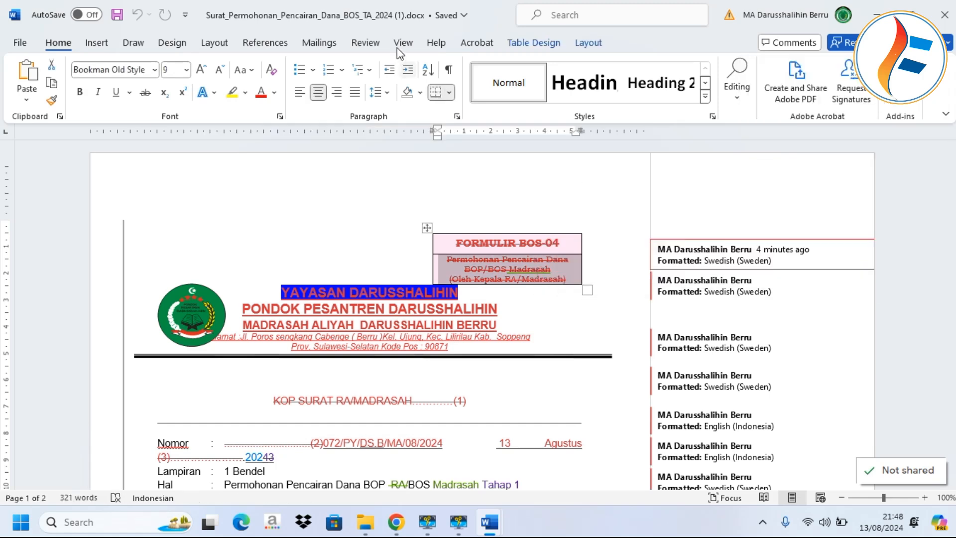
left_click(366, 43)
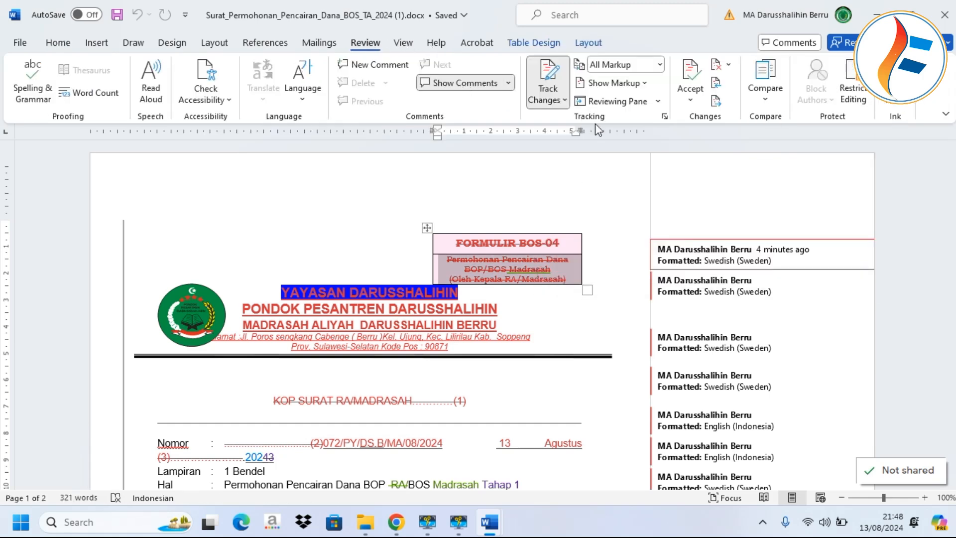
left_click(620, 64)
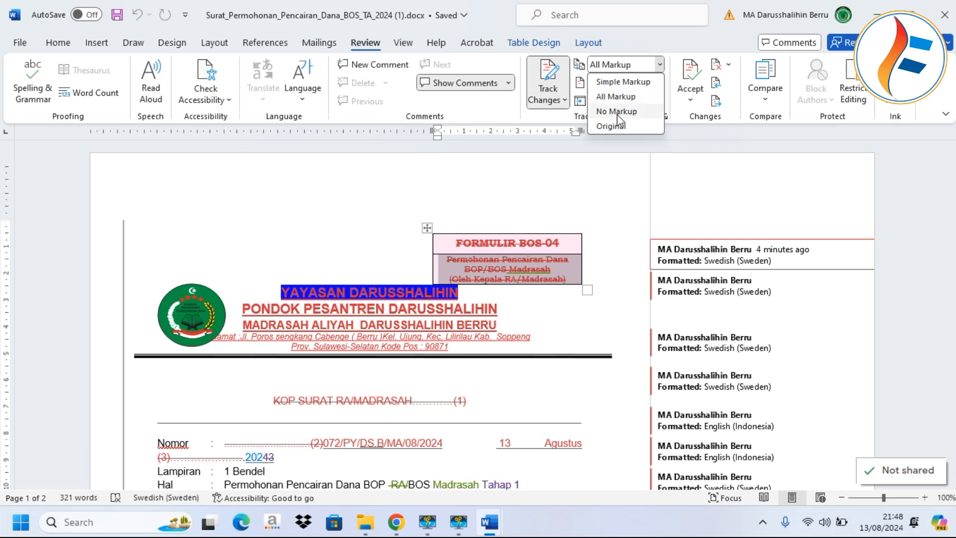
left_click(616, 111)
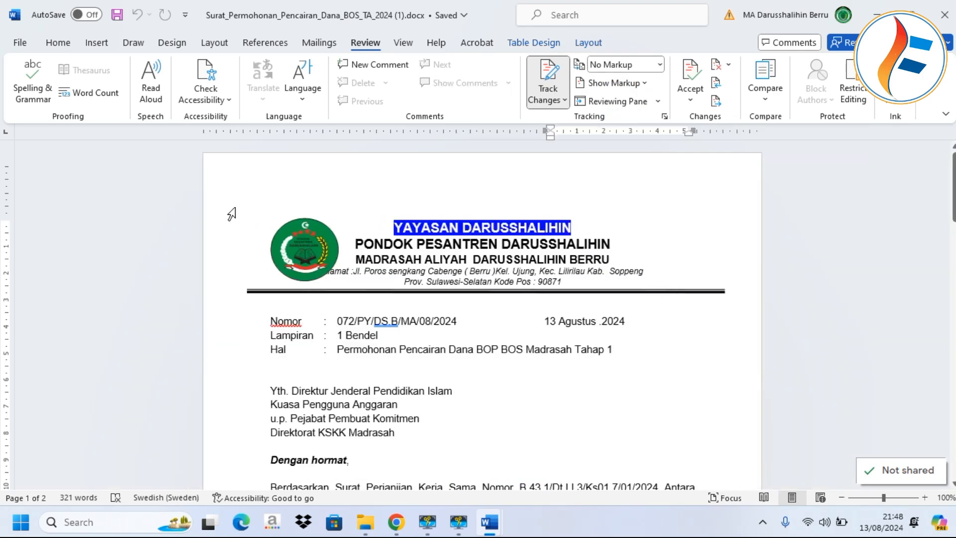
Copy the letterhead from the request letter to the top of the receipt and add a blank line below it.
left_click_drag(228, 219, 221, 293)
key("ctrl+c")
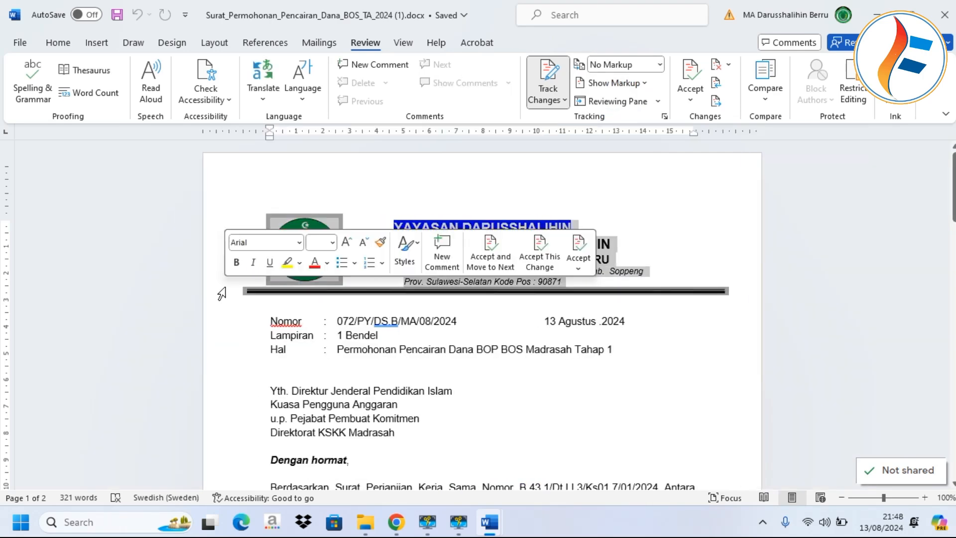
left_click(877, 15)
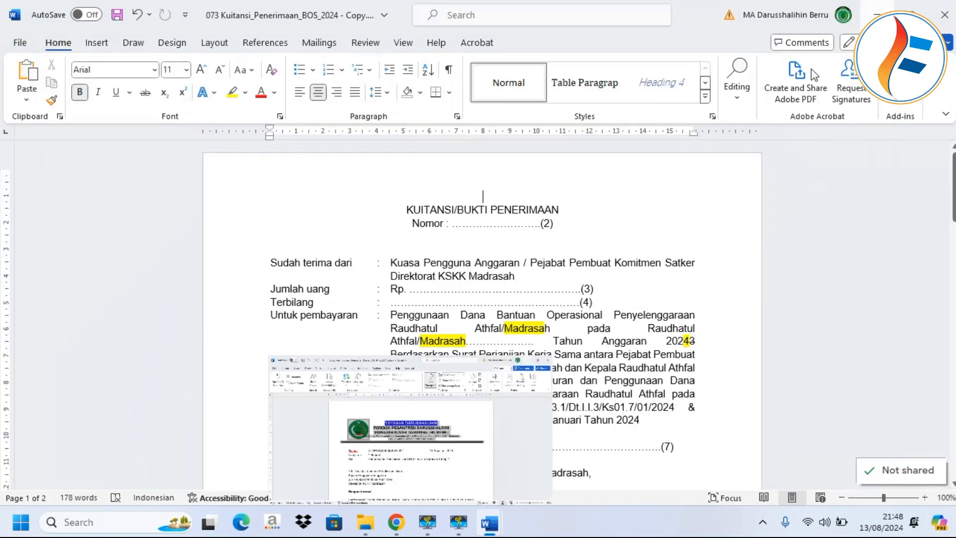
key("ctrl+v")
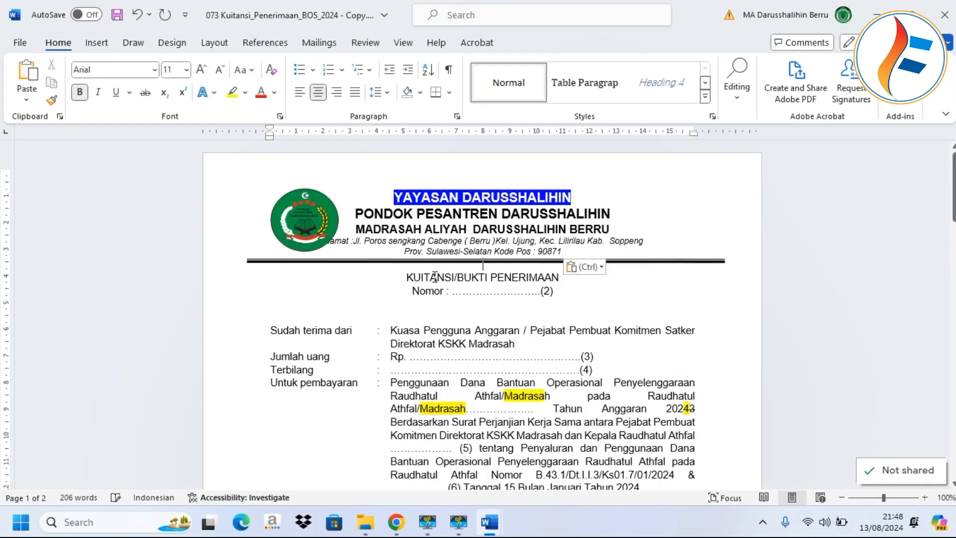
key("Return")
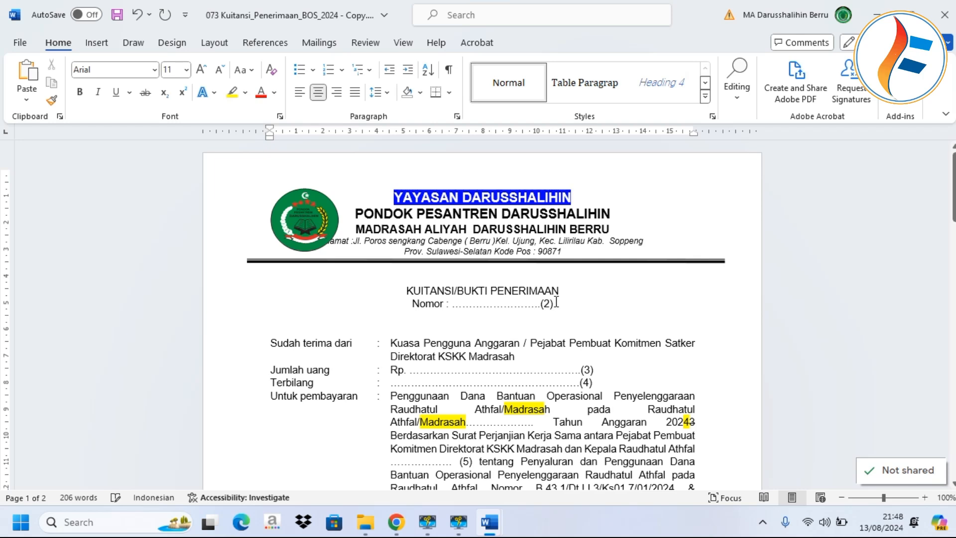
Fill in the receipt's Nomor line with 073/PY/DS.B/MA/08/2024 in place of the dotted placeholder (2).
left_click_drag(558, 302, 445, 305)
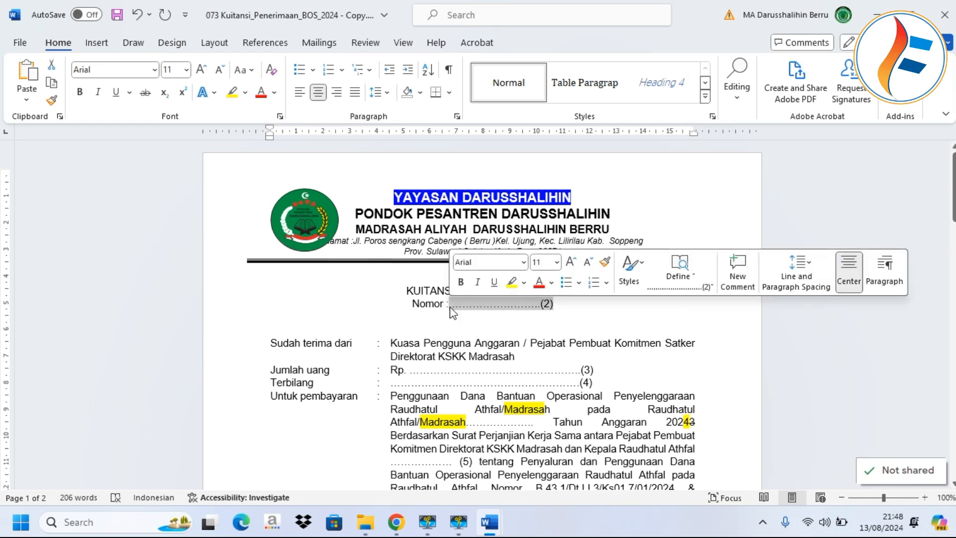
type("073.")
key("Caps_Lock")
key("BackSpace")
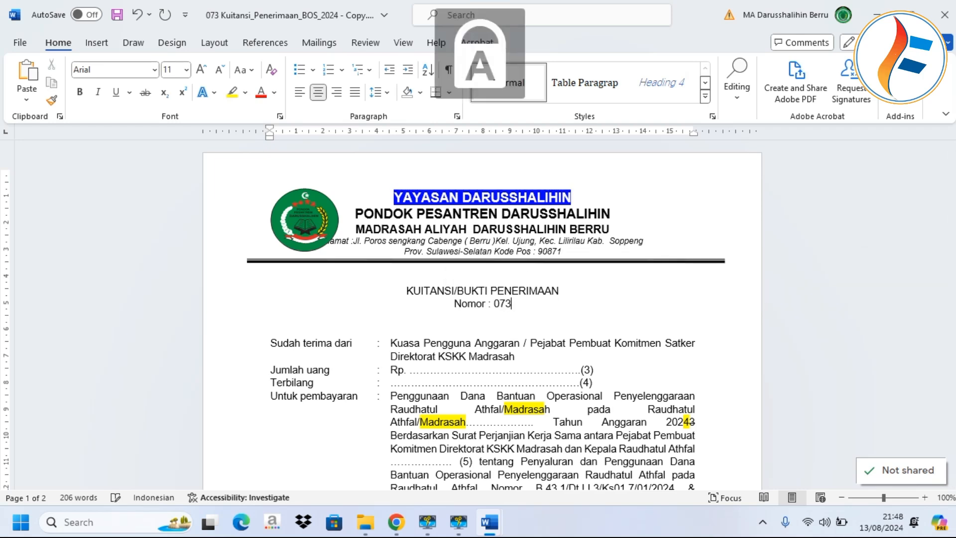
type("/PY/DS")
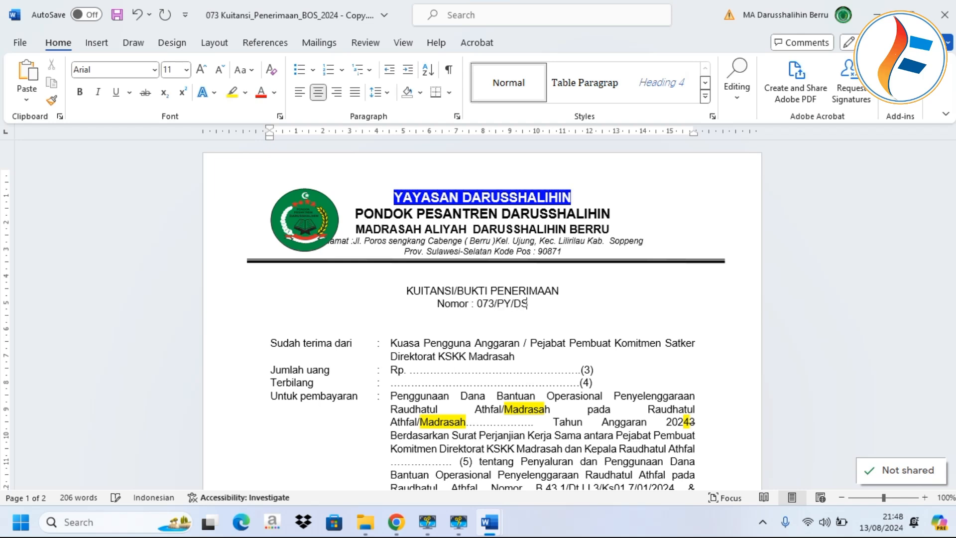
type(".B/MA/")
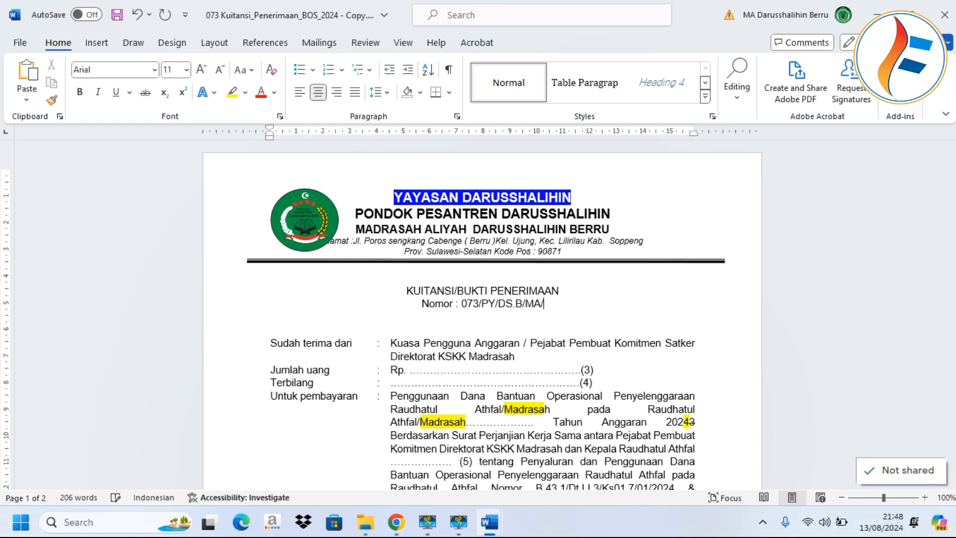
type("08/2024")
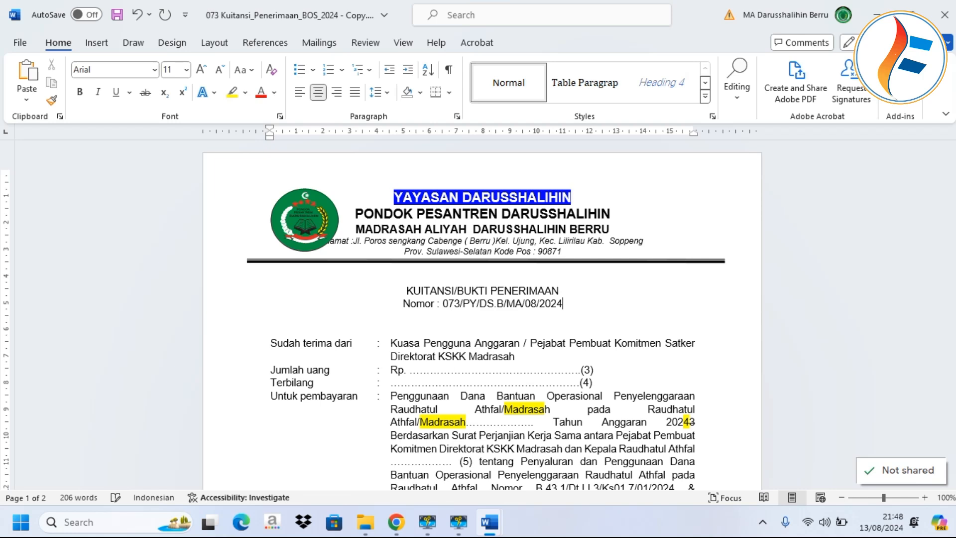
Replace the Jumlah uang placeholder (3) with the amount 86.655.000 after Rp.
scroll(501, 327, "down", 1)
left_click_drag(595, 336, 409, 336)
type("86.")
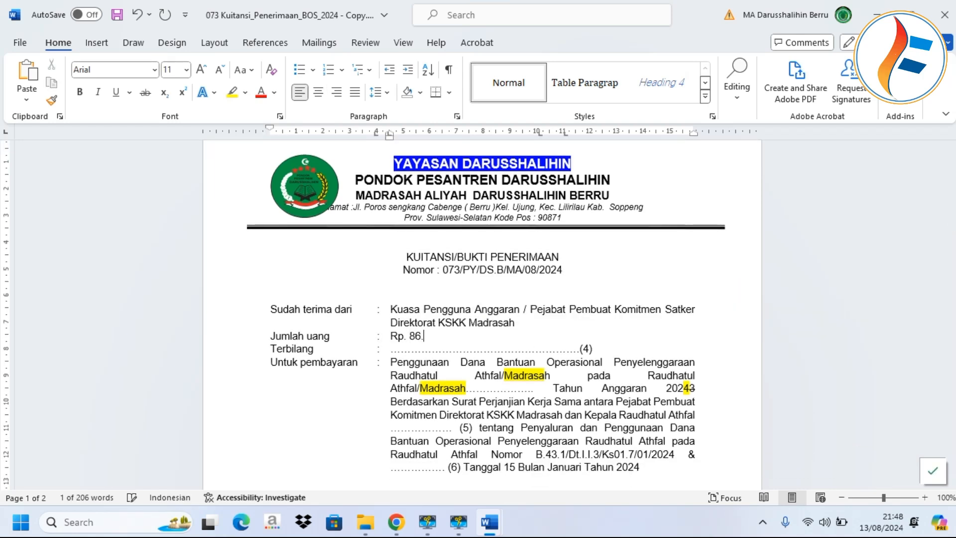
type("655.000")
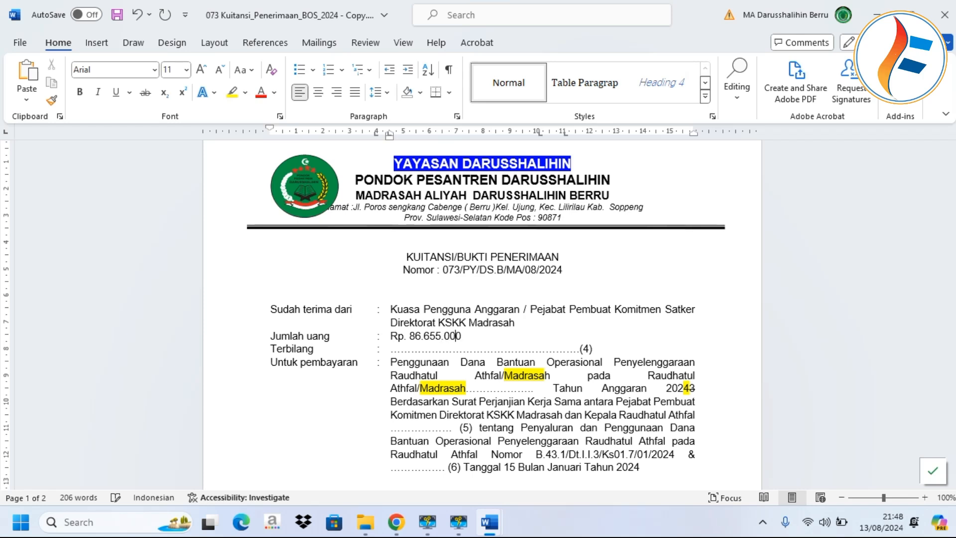
Replace the Terbilang placeholder (4) with "Delapan Puluh Enam Juta Enam Ratus Lima Puluh Lima Ribu Rupiah".
left_click_drag(602, 352, 393, 352)
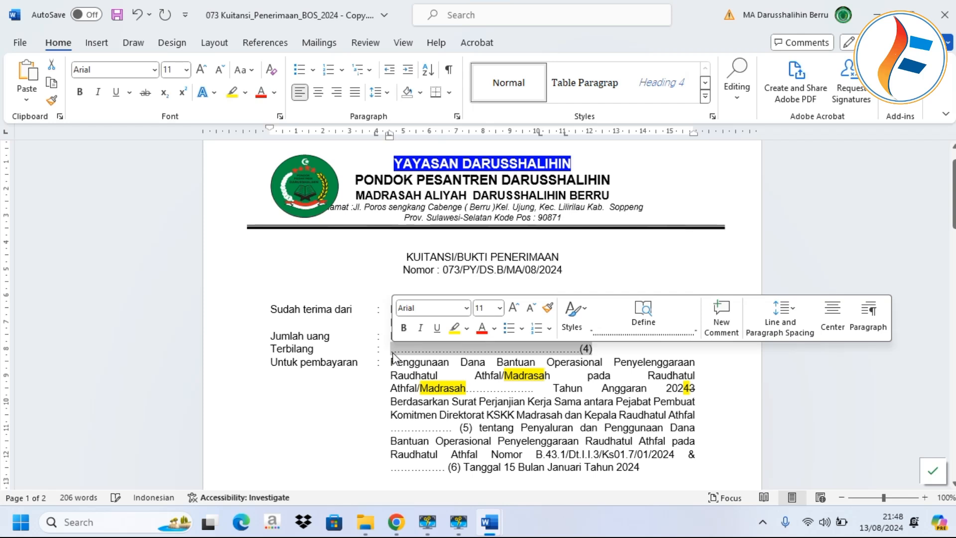
type("Delapan Puluh Enam Juta")
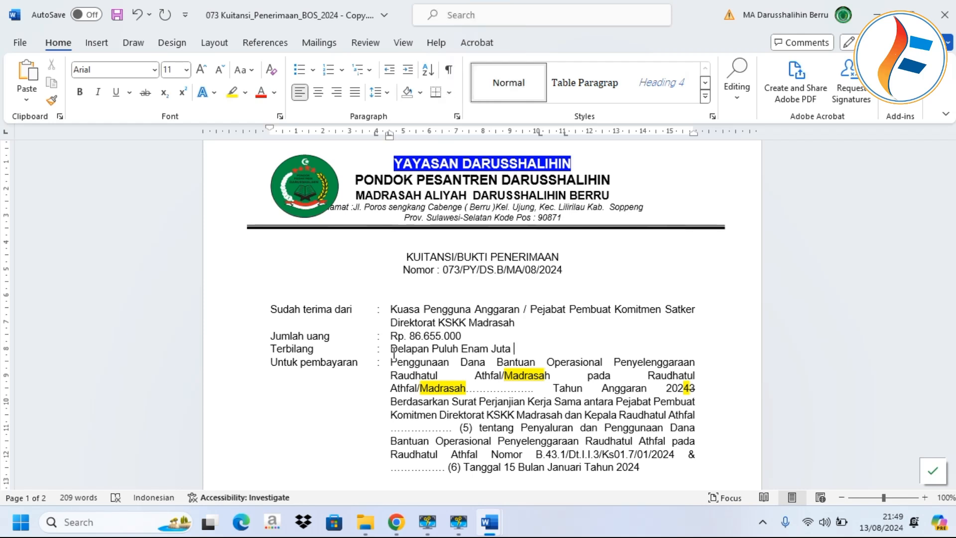
type(" E")
key("Caps_Lock")
type("nam Ratus Lima Puluh Lima Ribu Ru")
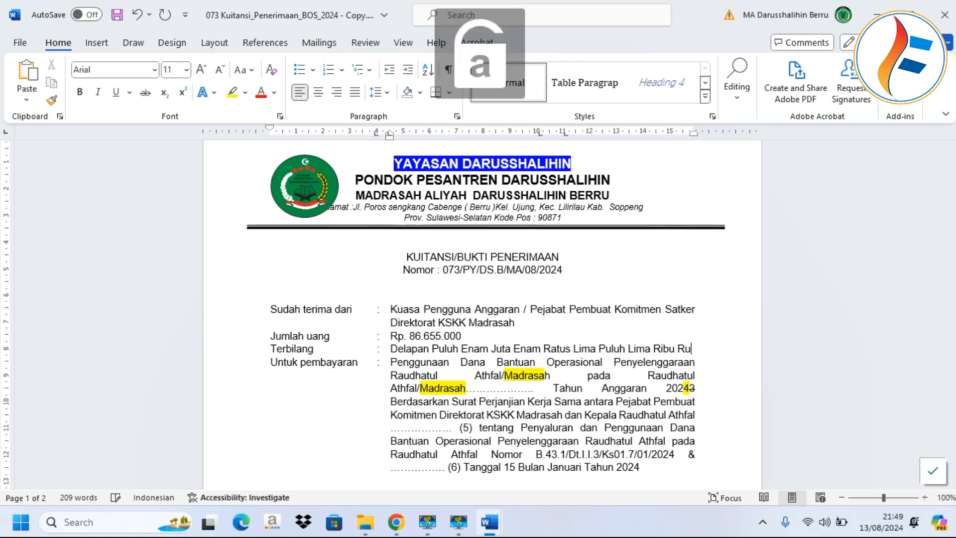
type("piah")
Delete "Raudhatul Athfal/" before both highlighted occurrences of Madrasah in the Untuk pembayaran paragraph.
scroll(451, 326, "down", 2)
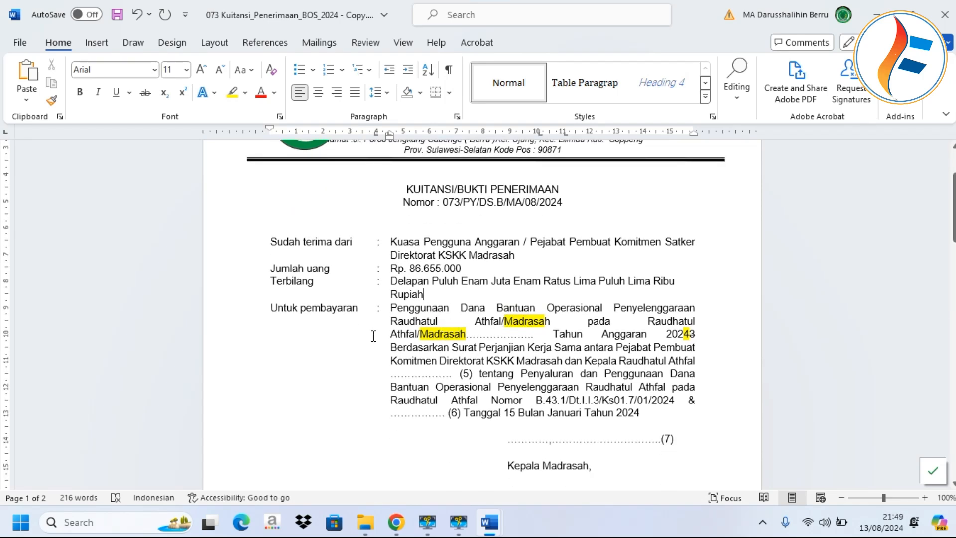
left_click(388, 322)
left_click_drag(388, 322, 488, 322)
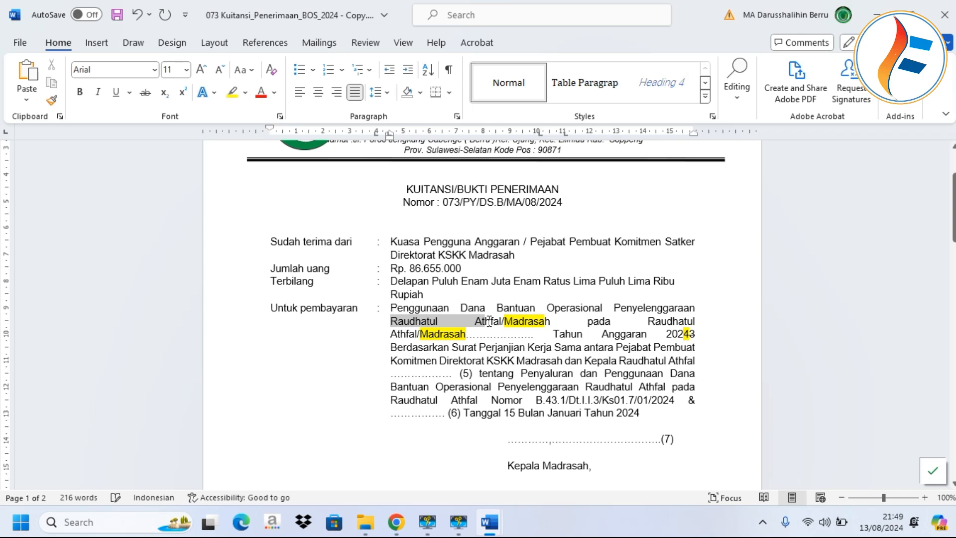
key("Delete")
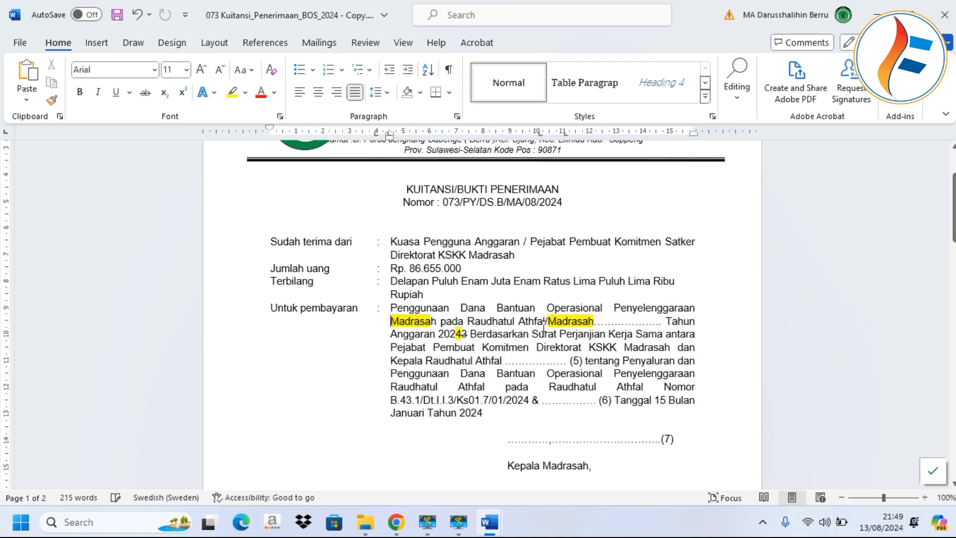
left_click_drag(548, 321, 482, 321)
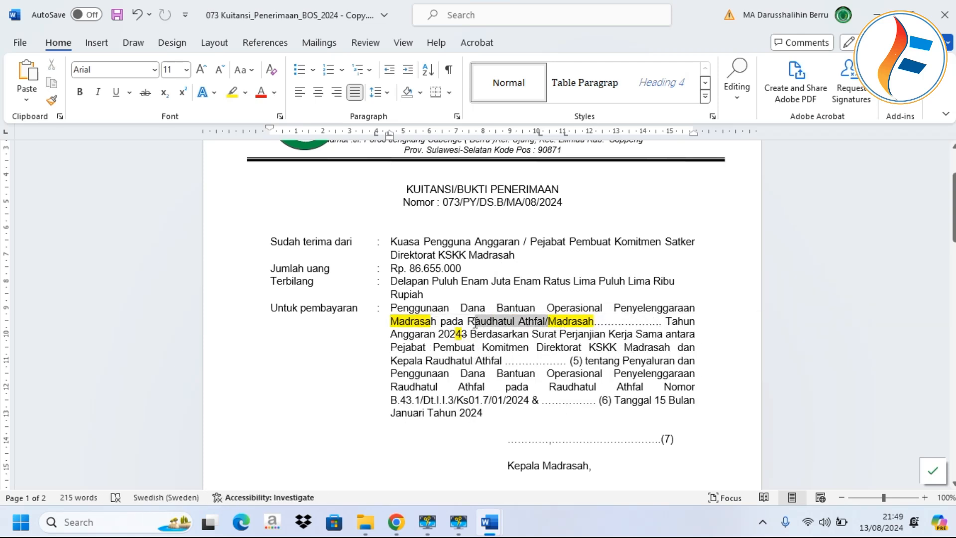
key("Delete")
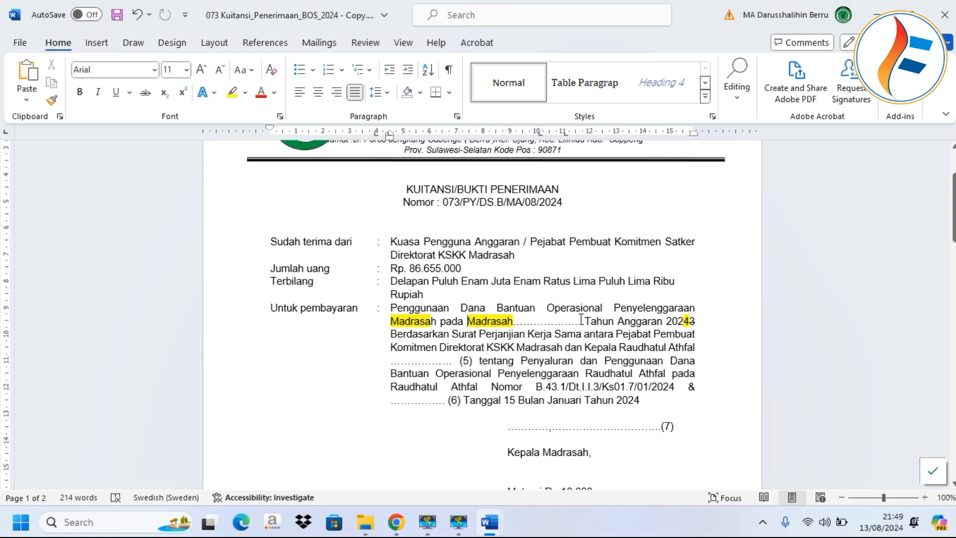
Replace the dotted blank after the second highlighted Madrasah with "Aliyah Darusshalihin Berru".
left_click_drag(581, 320, 511, 324)
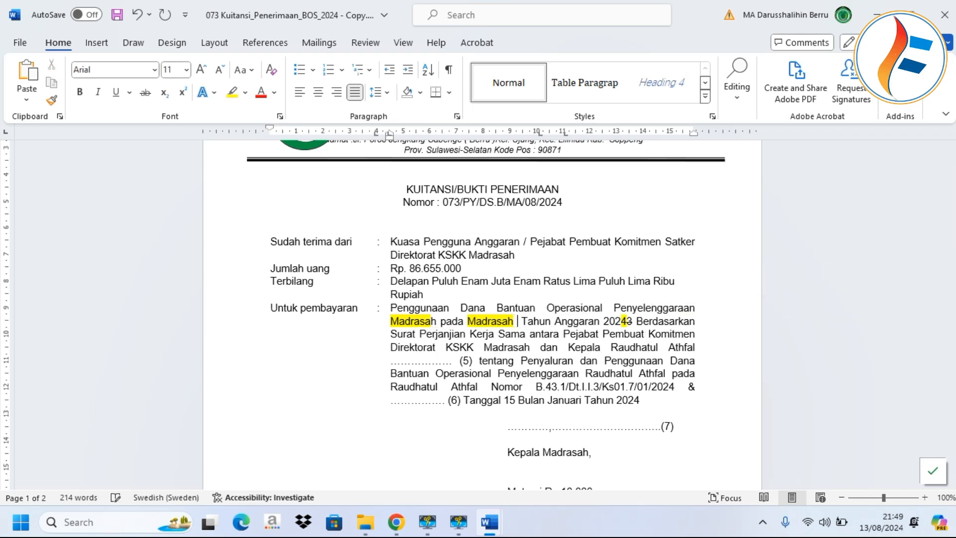
key("Caps_Lock")
type("A")
key("Caps_Lock")
type("liyah")
key("Caps_Lock")
type("DA")
key("BackSpace")
key("Caps_Lock")
type("arusshalih")
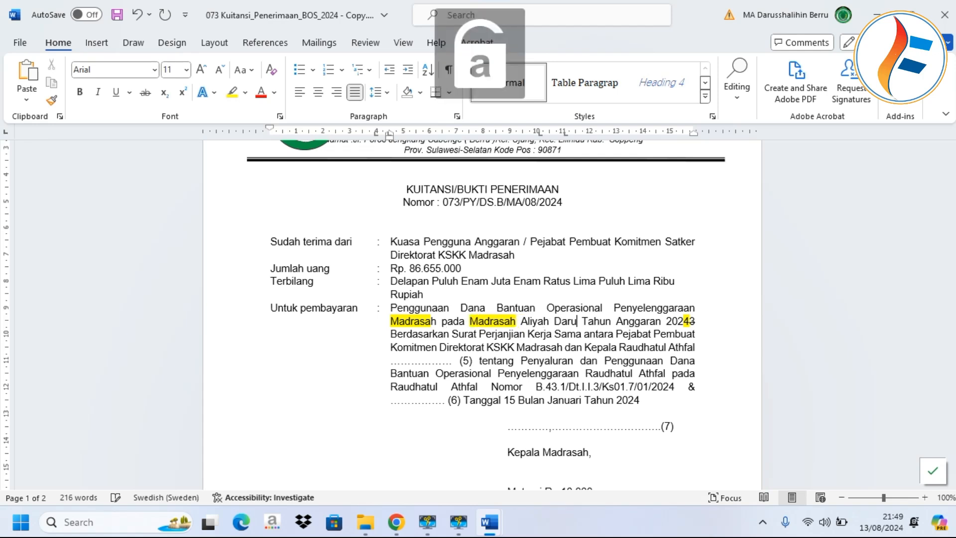
type("in")
key("Caps_Lock")
key("Caps_Lock")
type("b")
key("Caps_Lock")
type("E")
key("BackSpace")
key("BackSpace")
type("B")
key("Caps_Lock")
type("erru")
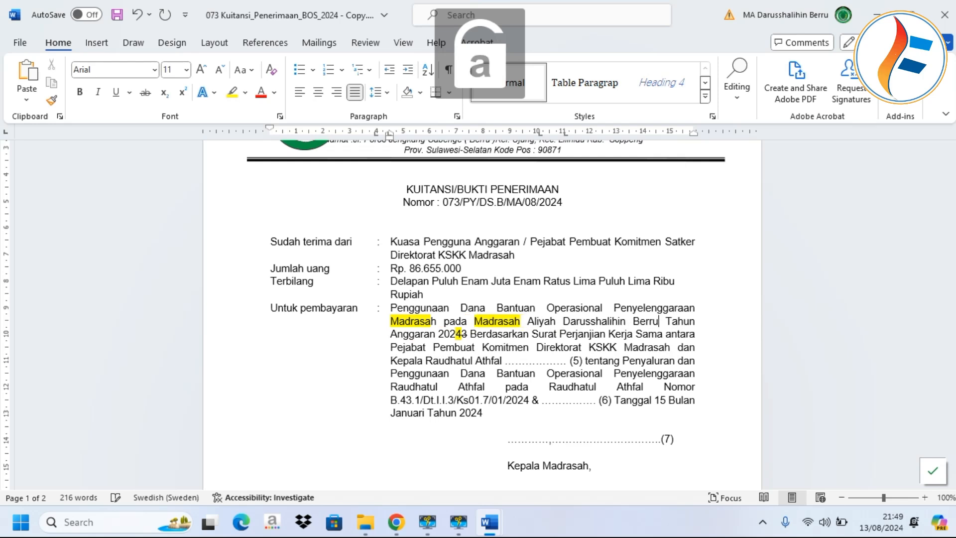
Delete the struck-through 3 after Tahun Anggaran 2024 and remove the highlighting from the Untuk pembayaran text.
left_click(471, 339)
key("BackSpace")
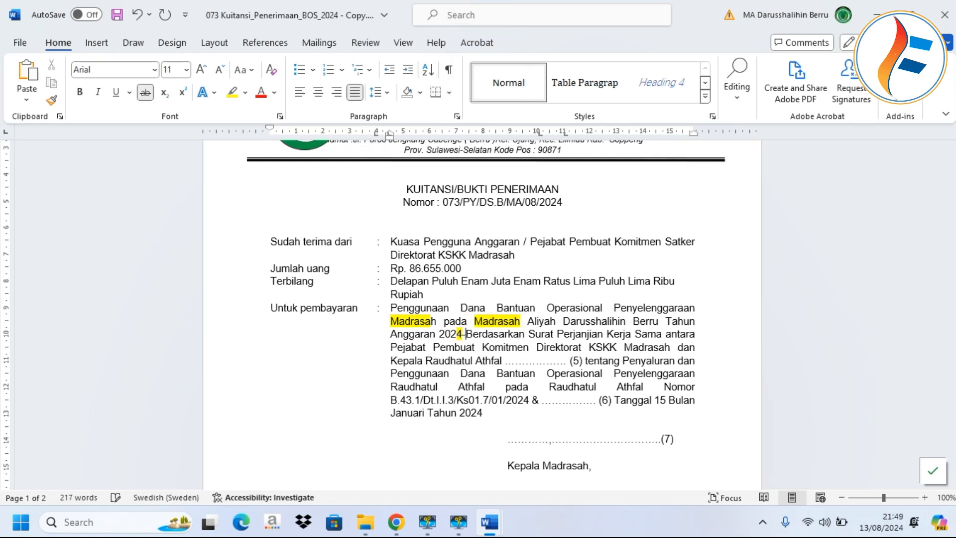
left_click_drag(463, 334, 391, 321)
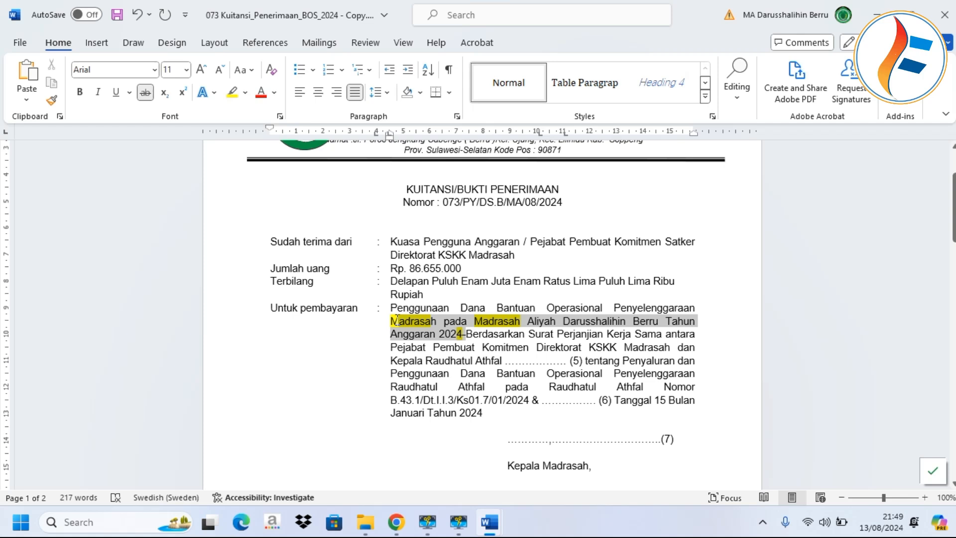
left_click(246, 93)
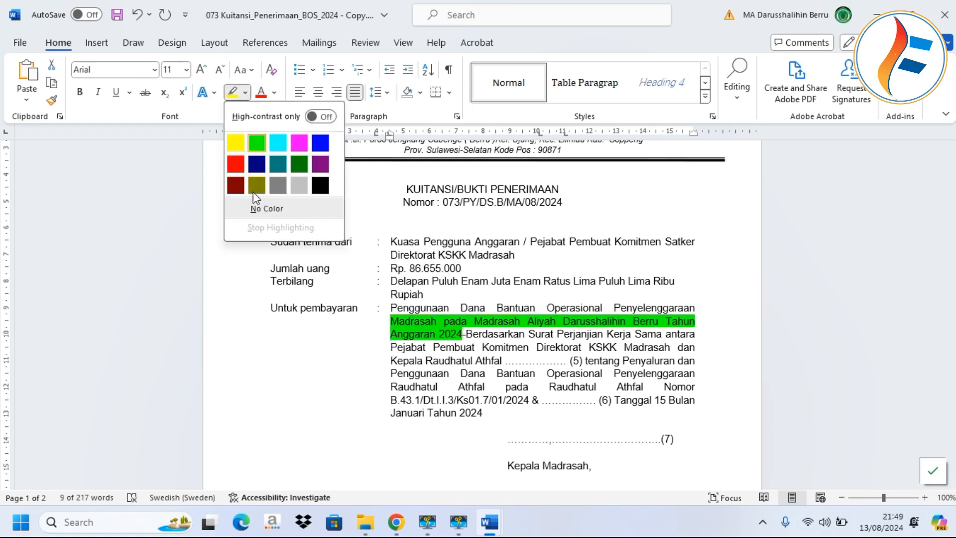
left_click(266, 196)
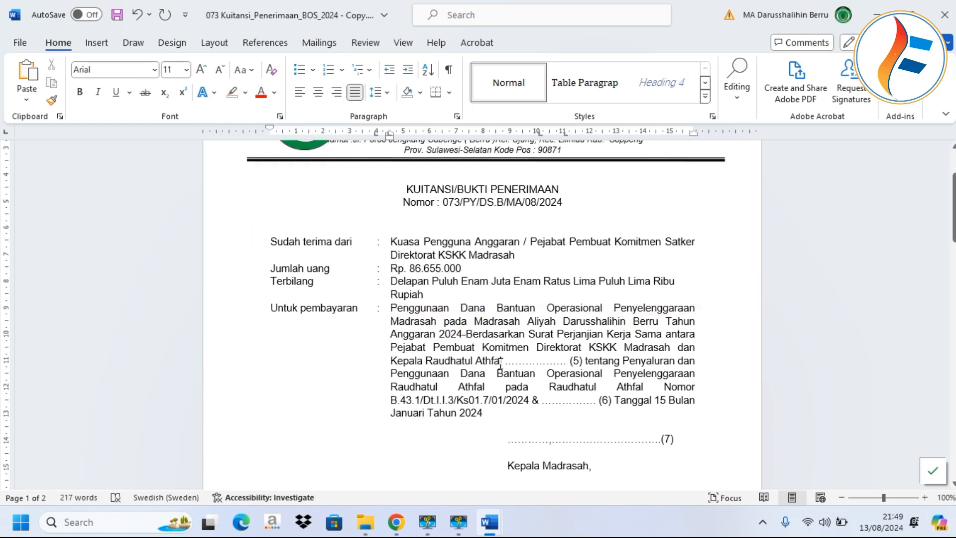
Change "Raudhatul Athfal" after Kepala to Madrasah and replace placeholder (5) with "Aliyah Darushalihin Berru".
left_click_drag(502, 361, 427, 364)
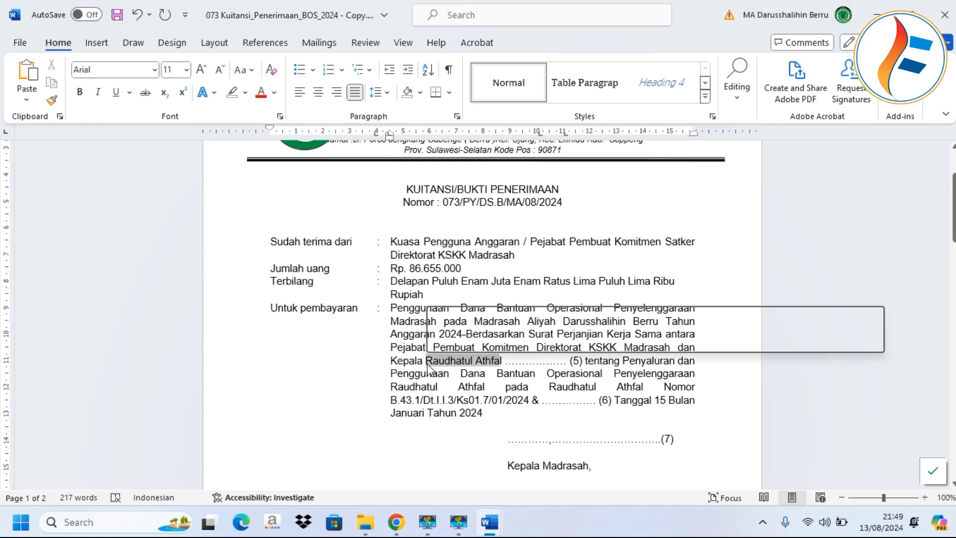
key("BackSpace")
key("Caps_Lock")
type("Madrasah Aliya")
type("h")
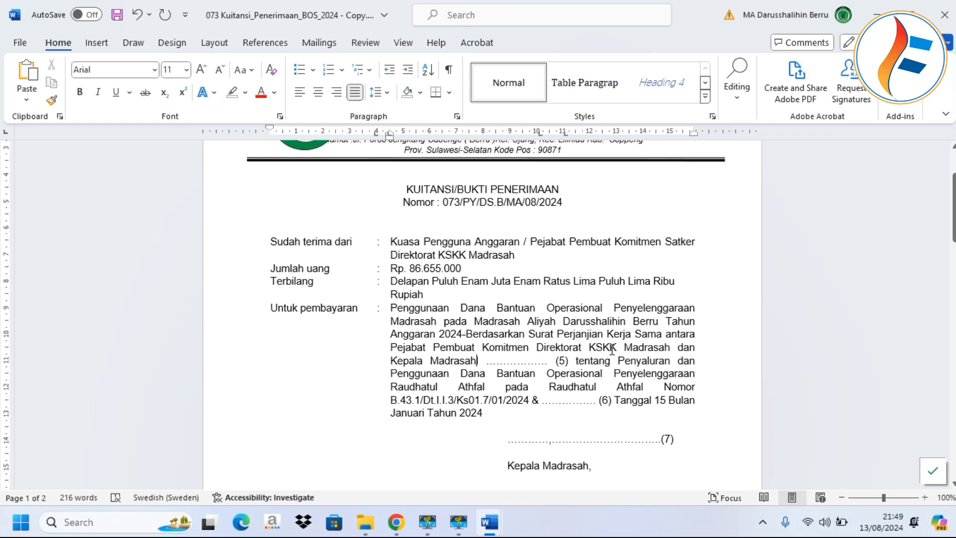
left_click_drag(536, 362, 491, 370)
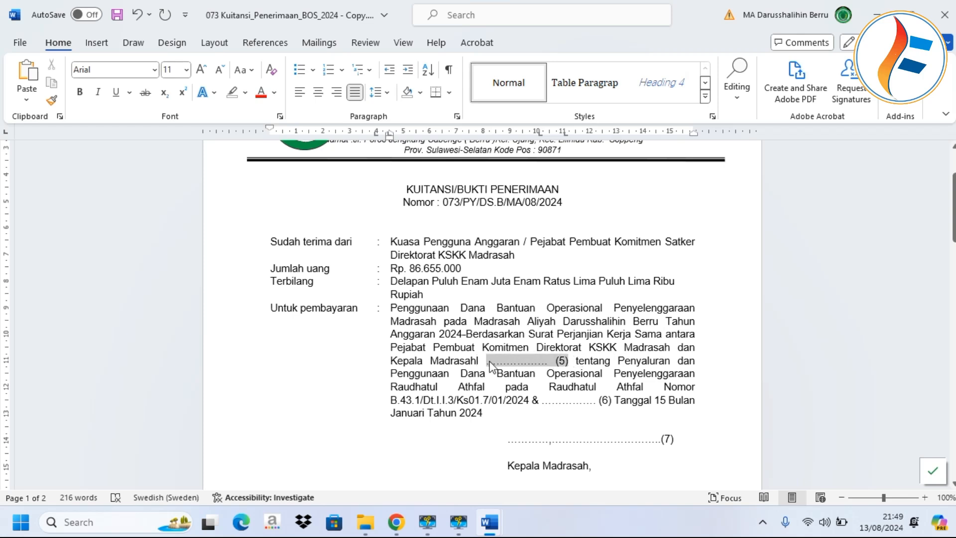
key("Caps_Lock")
type("A")
key("Caps_Lock")
type("liyah")
key("Caps_Lock")
type("D")
key("Caps_Lock")
type("arushalihin")
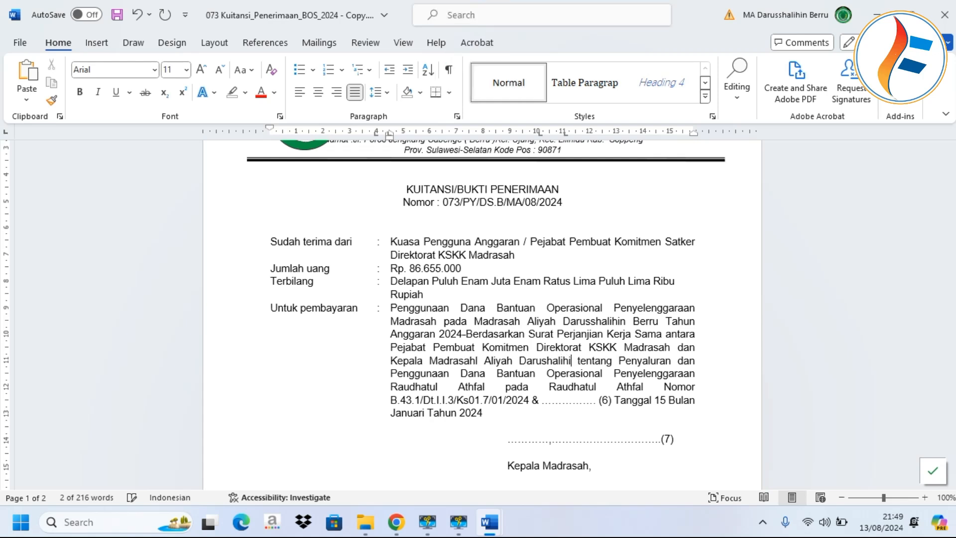
key("Caps_Lock")
type("B")
key("Caps_Lock")
type("erru")
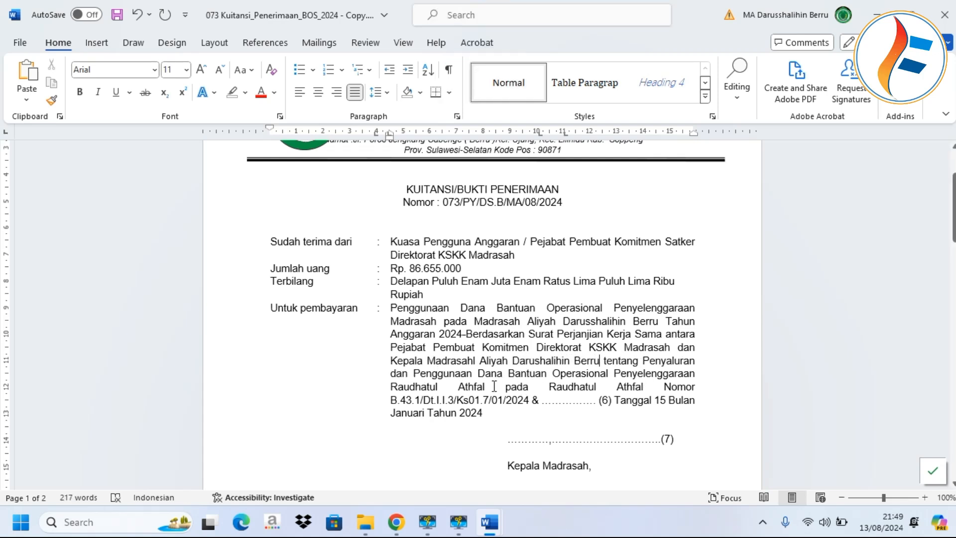
Replace the two remaining "Raudhatul Athfal" mentions before the agreement number with "Madrasah".
left_click_drag(485, 386, 391, 386)
key("Caps_Lock")
type("M")
key("Caps_Lock")
type("adras")
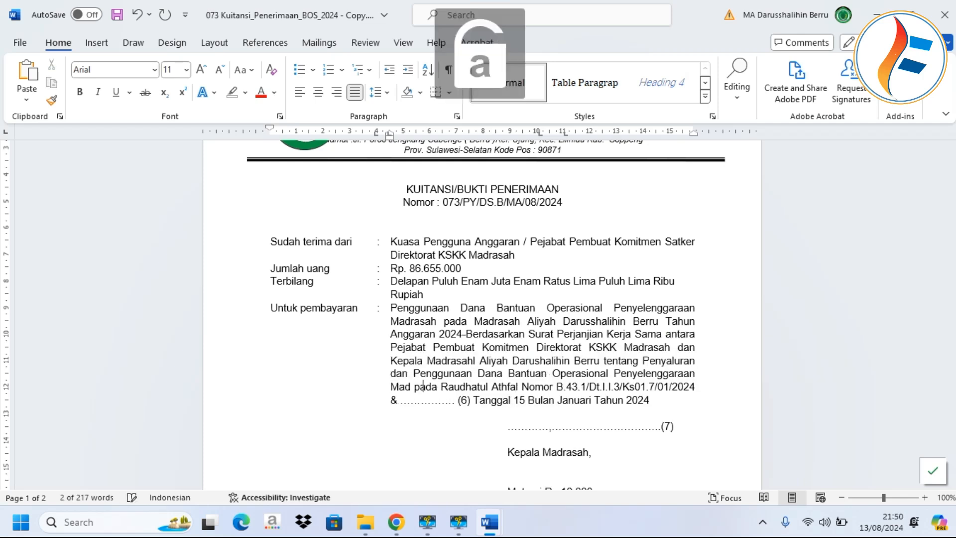
type("ah")
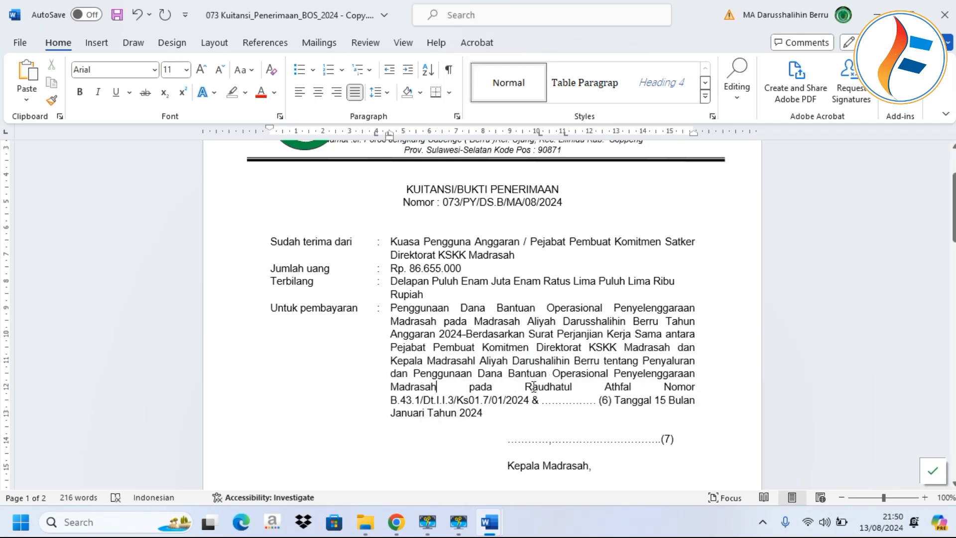
left_click_drag(526, 387, 640, 388)
key("Caps_Lock")
type("M")
key("Caps_Lock")
type("adra")
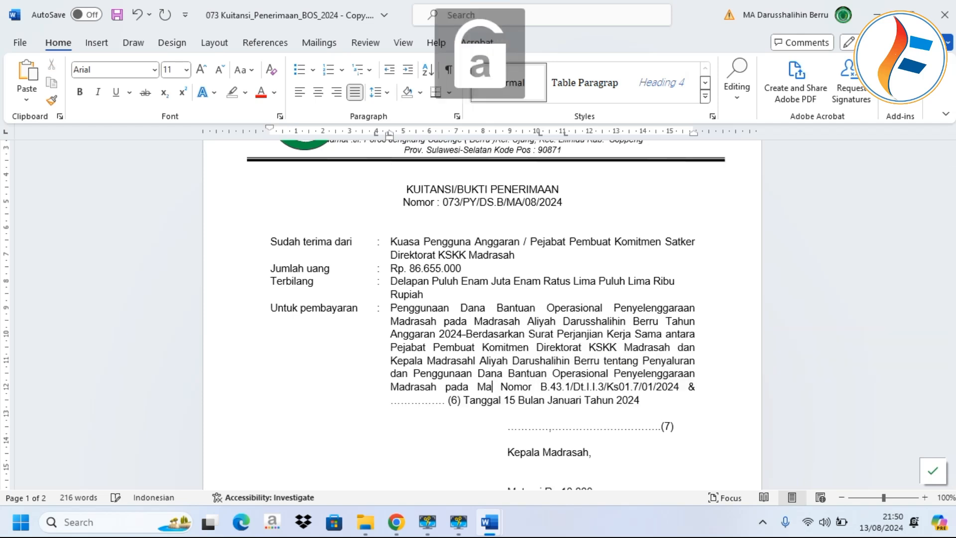
type("sah")
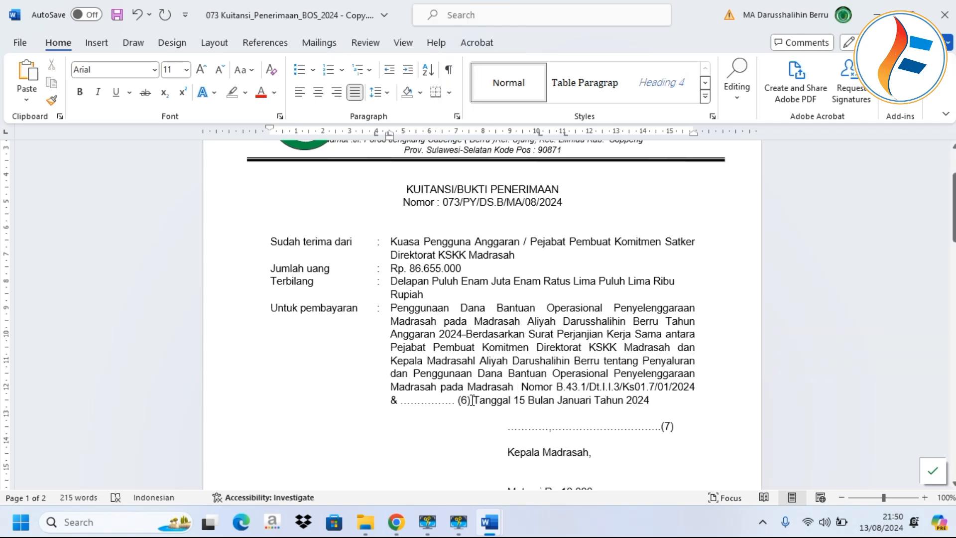
Clear the dotted agreement-number blank before (6) and open surat-perjanjian-kerjasama (1) (1).pdf from the SIMULASI folder in Google Chrome.
left_click_drag(457, 402, 400, 402)
key("BackSpace")
left_click(365, 521)
left_click(309, 473)
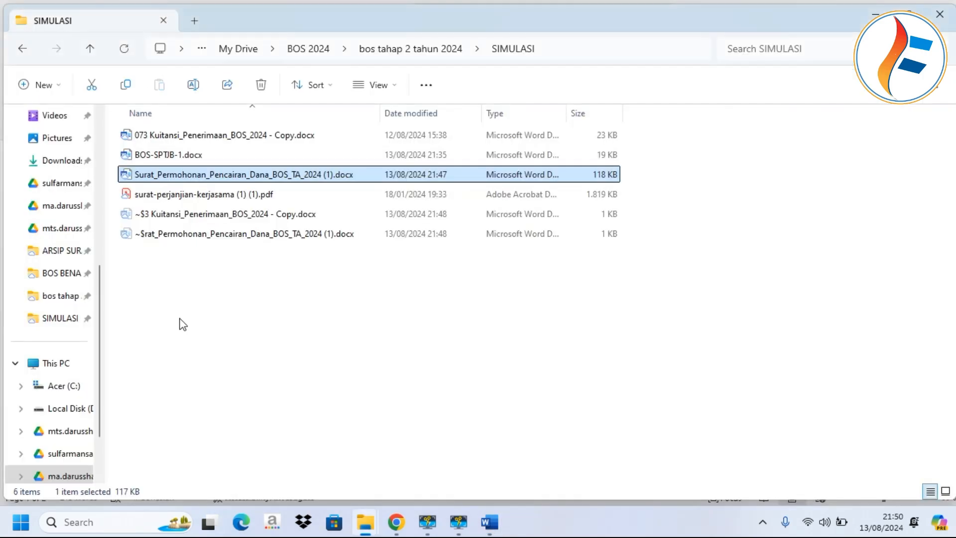
right_click(198, 196)
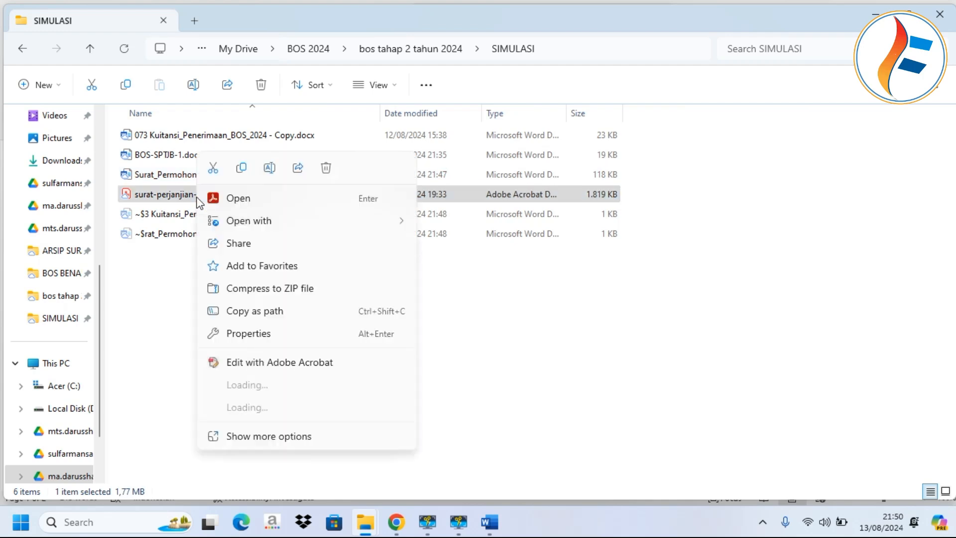
mouse_move(233, 221)
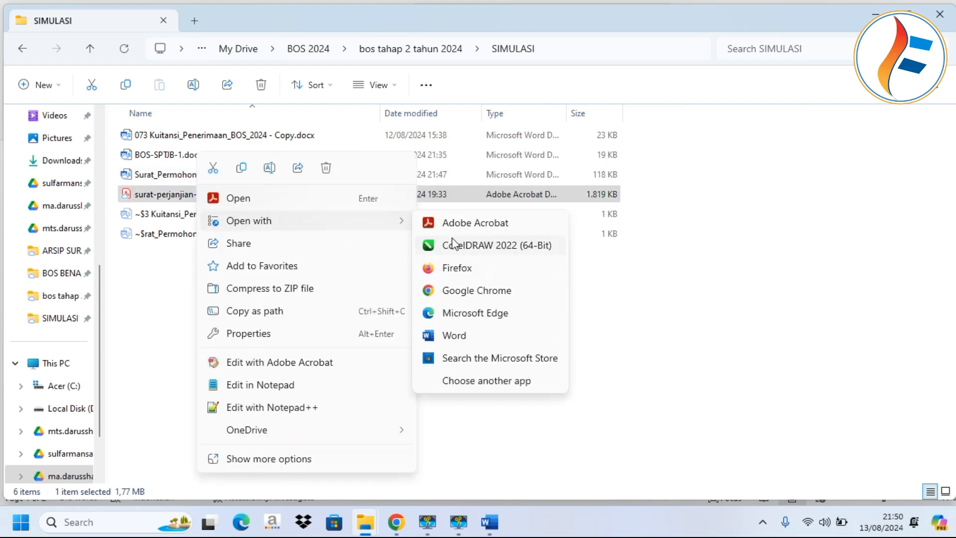
left_click(462, 290)
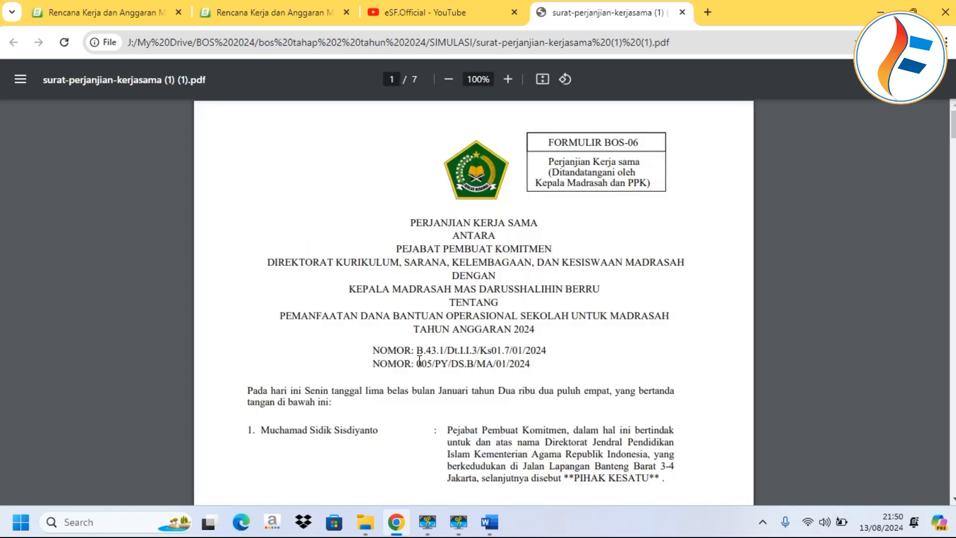
Return to the 073 Kuitansi_Penerimaan_BOS_2024 - Copy receipt in Word and add agreement number 005/PY/DS.B/MA/01/2024 after the "&", before Tanggal 15 Bulan Januari.
left_click(890, 5)
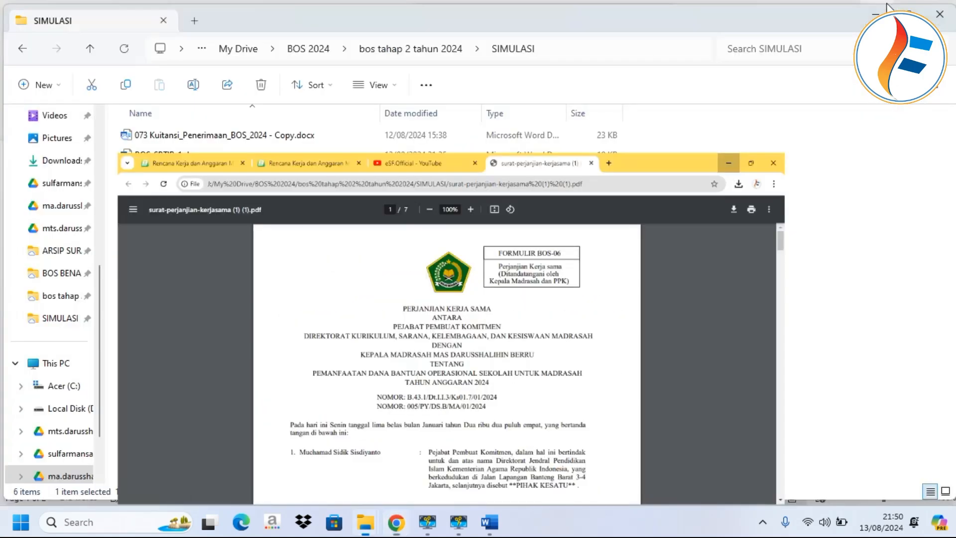
left_click(490, 524)
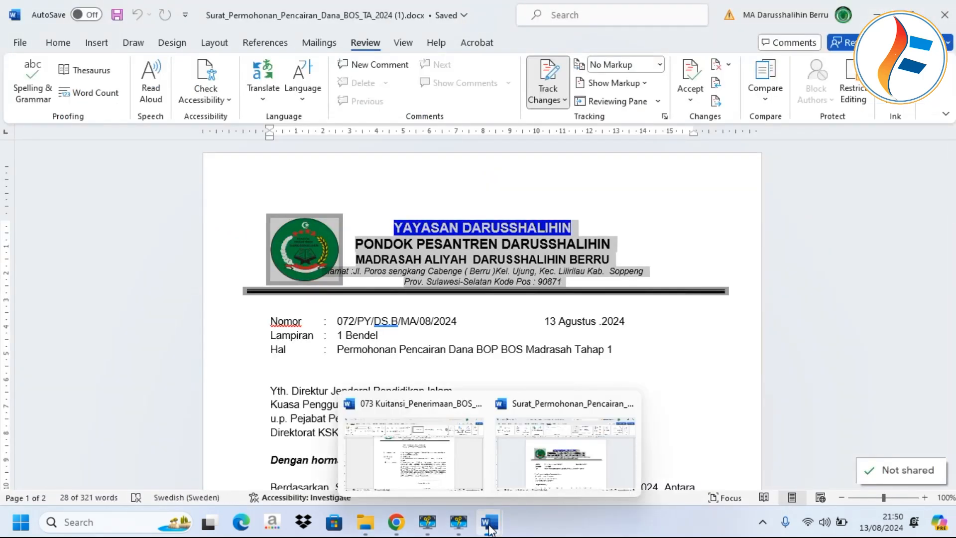
left_click(423, 449)
type("005/")
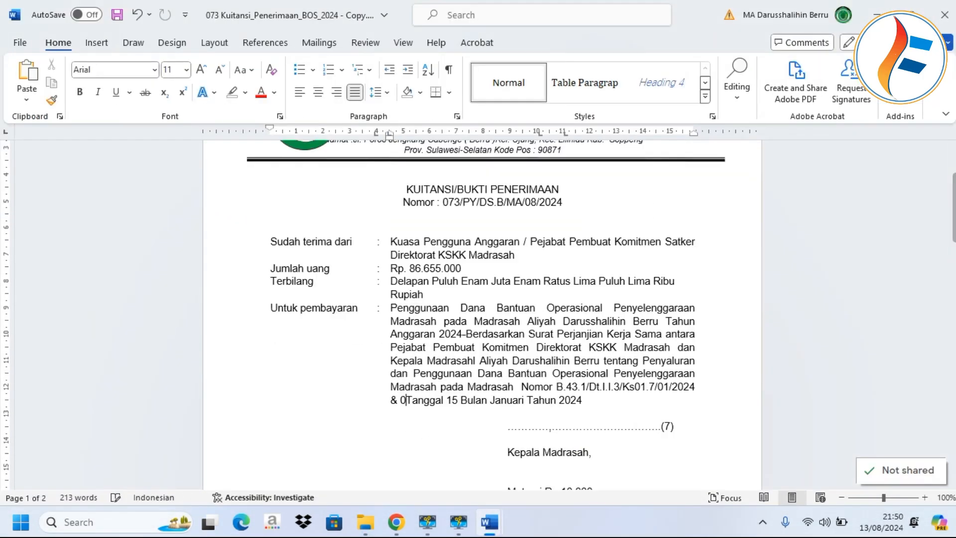
key("Caps_Lock")
type("PY/DS.B/M")
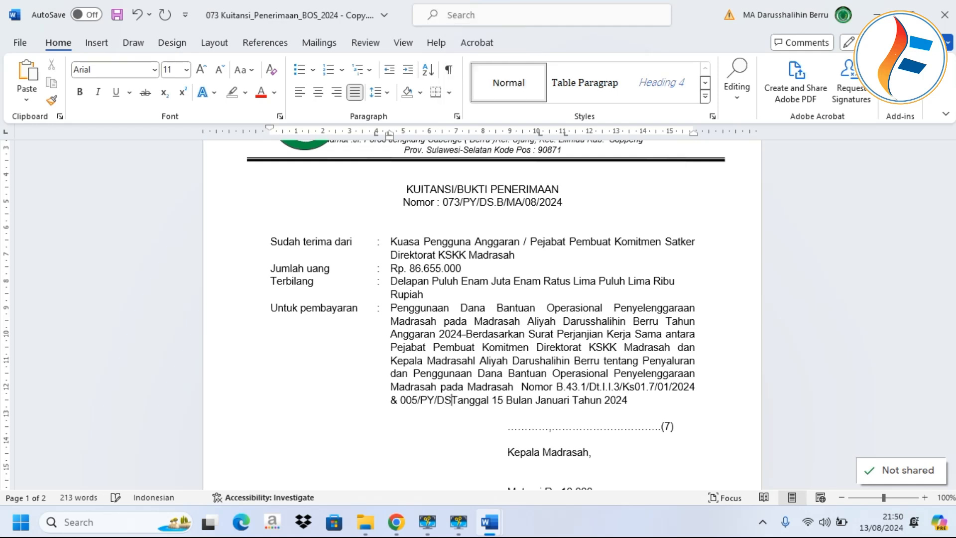
type("A/0")
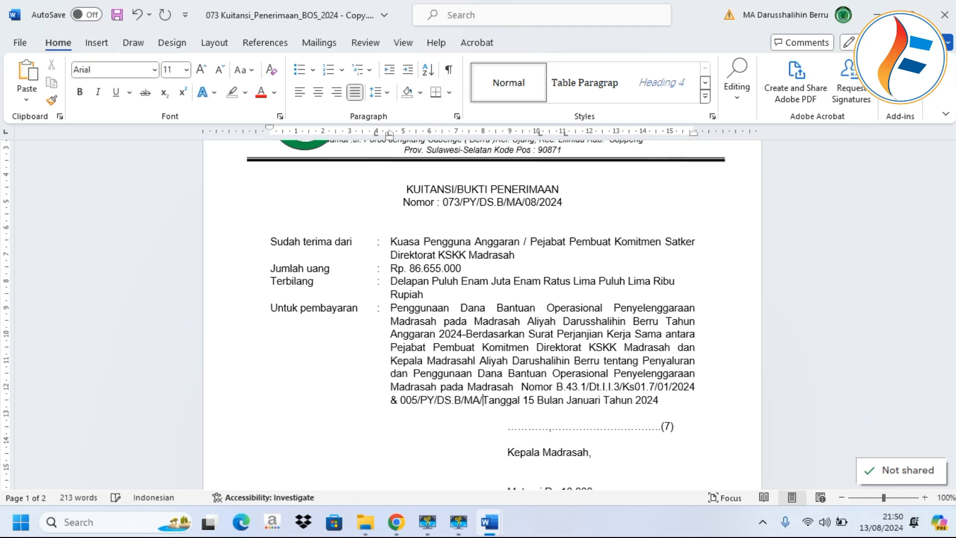
type("1/2024")
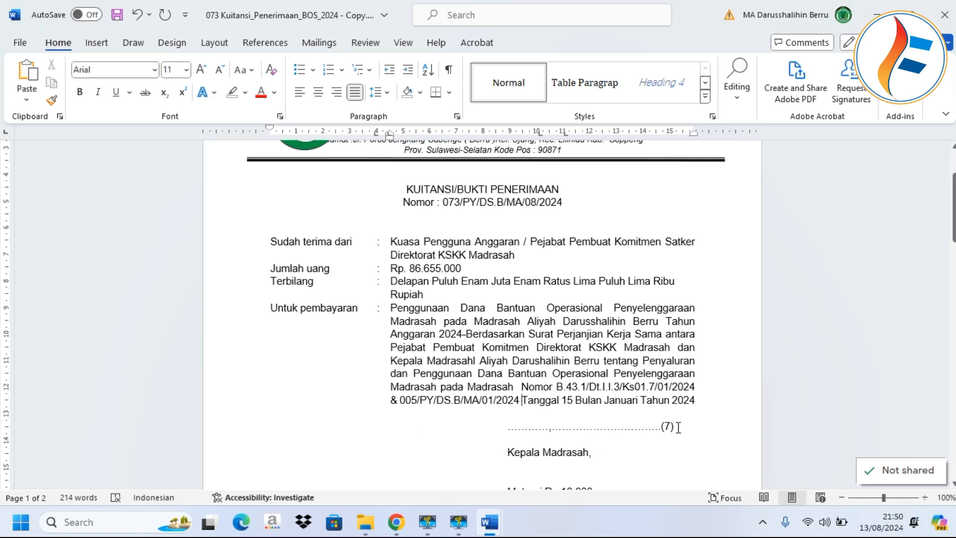
Replace the dotted place-and-date placeholder (7) above Kepala Madrasah with "Berru, 13 Agustus 2024".
triple_click(501, 431)
type("B")
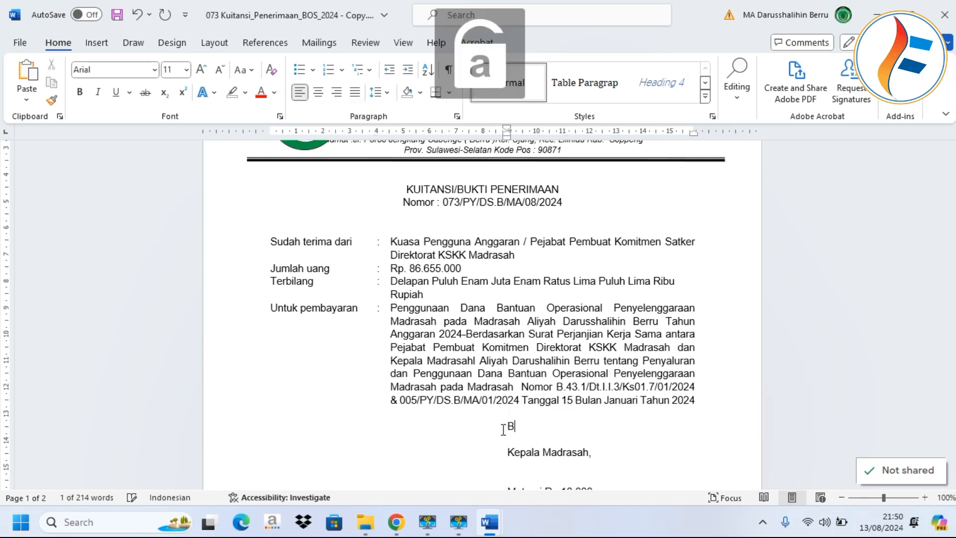
type("erru,")
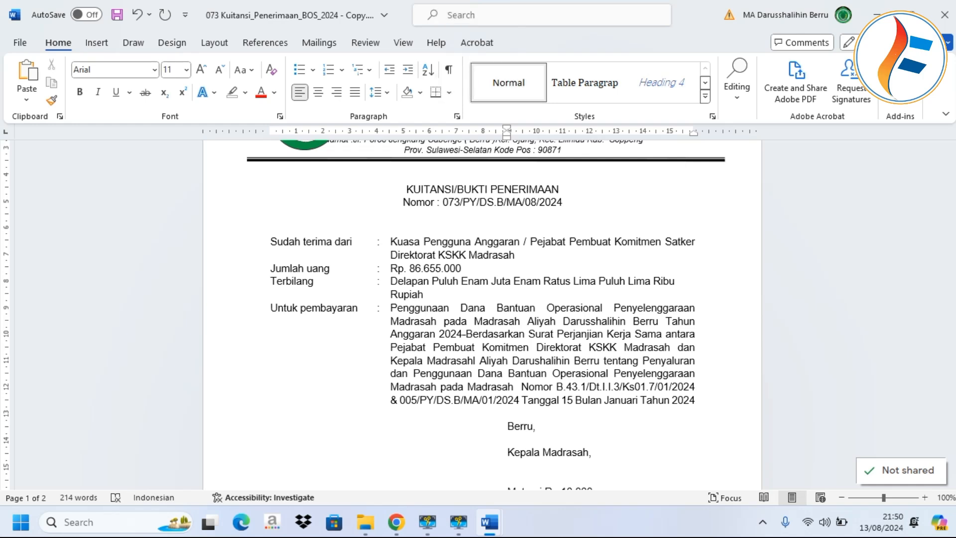
type(" 13")
key("Caps_Lock")
type("AG")
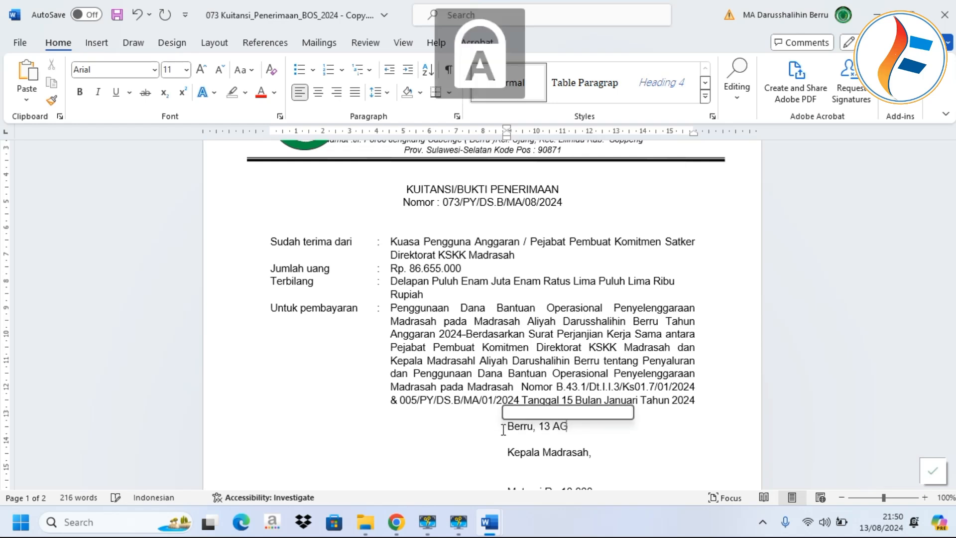
key("Caps_Lock")
type("gus")
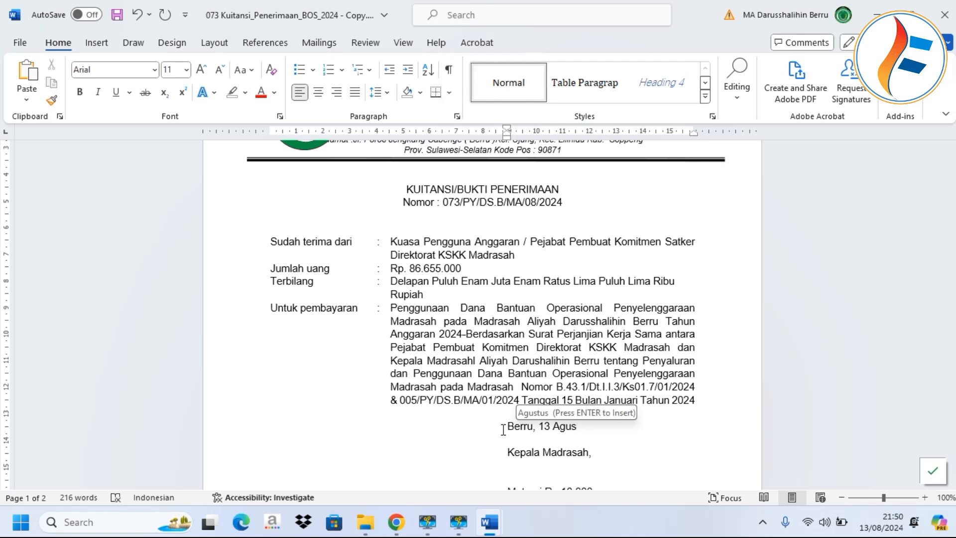
type("t")
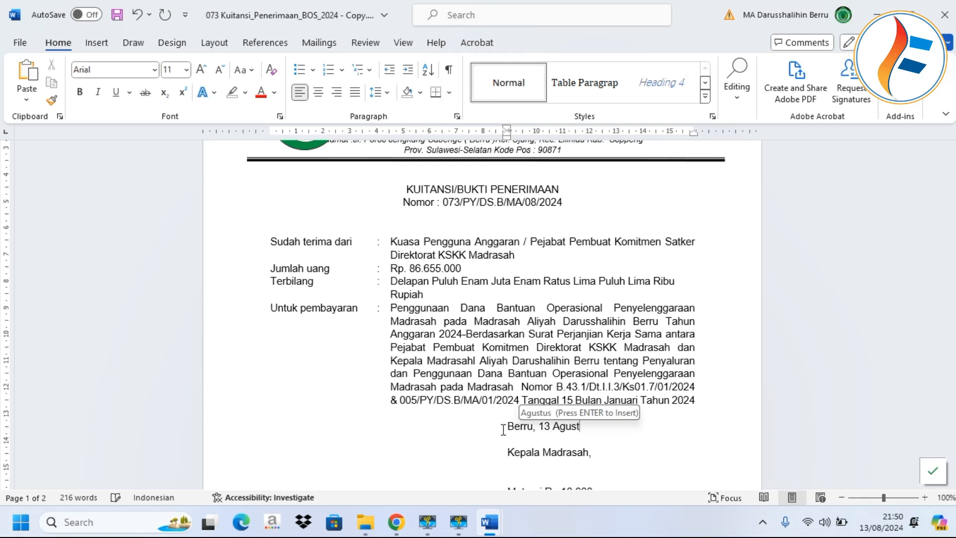
type("us 202")
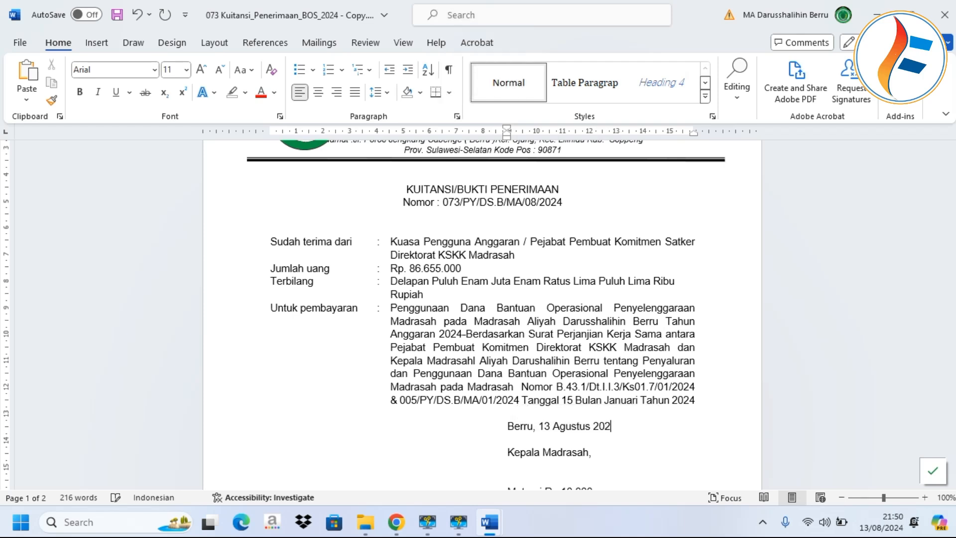
Indent the Materai Rp 10.000,- note in the signature area and split it into two lines after "Materai".
scroll(503, 446, "down", 1)
key("BackSpace")
key("Tab")
key("Tab")
key("Tab")
key("Tab")
key("Tab")
scroll(498, 430, "down", 1)
scroll(497, 430, "down", 1)
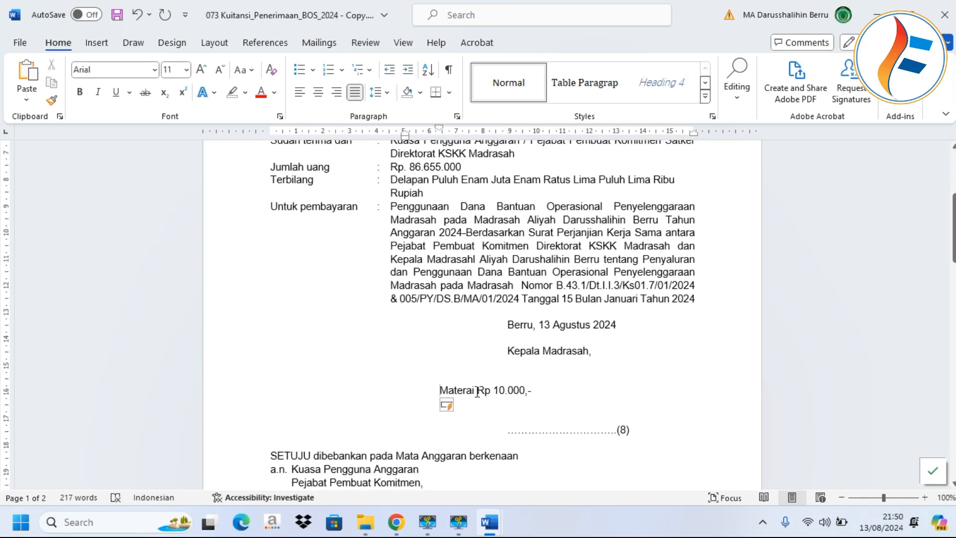
left_click(477, 390)
key("BackSpace")
key("Return")
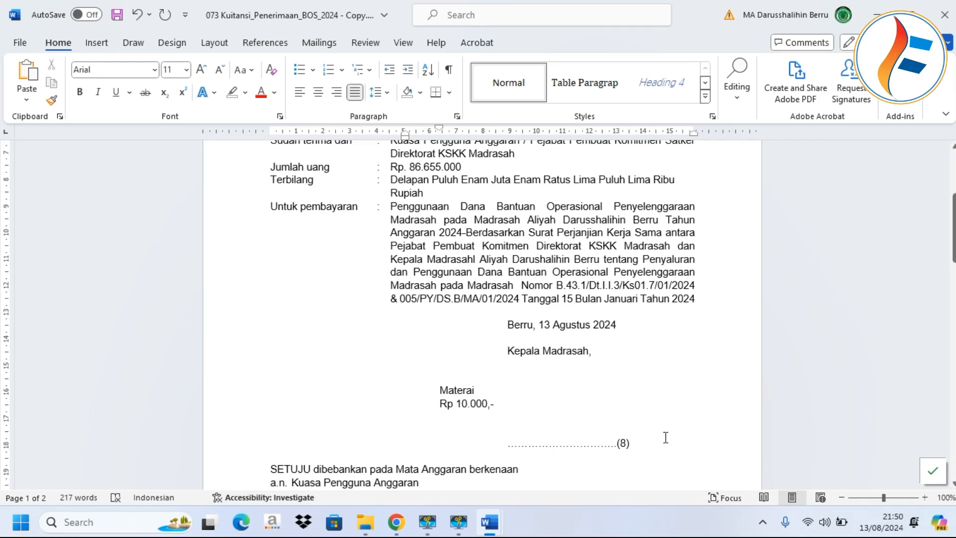
Replace signature placeholder (8) on the receipt with the head of madrasah's name and check over the completed receipt.
left_click_drag(638, 439, 505, 442)
key("Caps_Lock")
type("M")
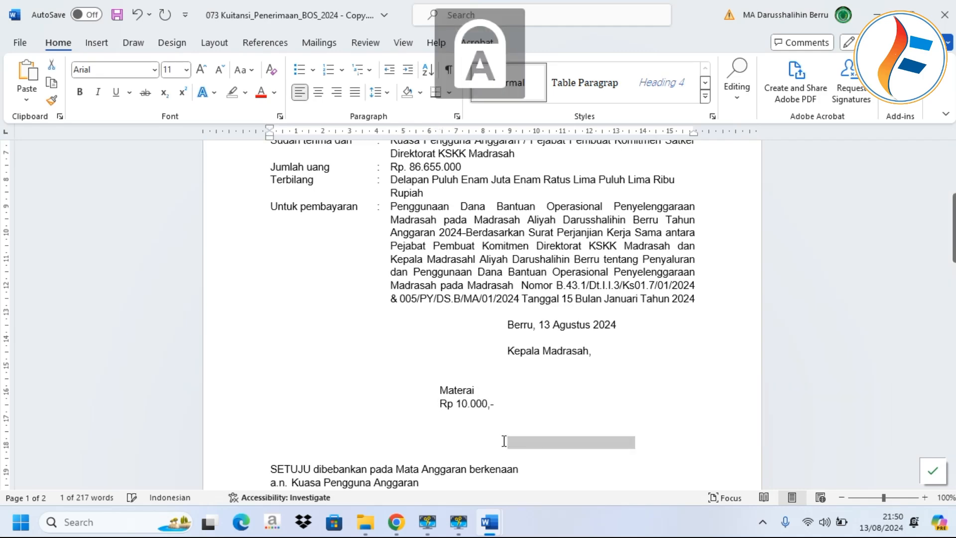
key("Caps_Lock")
type("uhaemin")
scroll(507, 401, "up", 5)
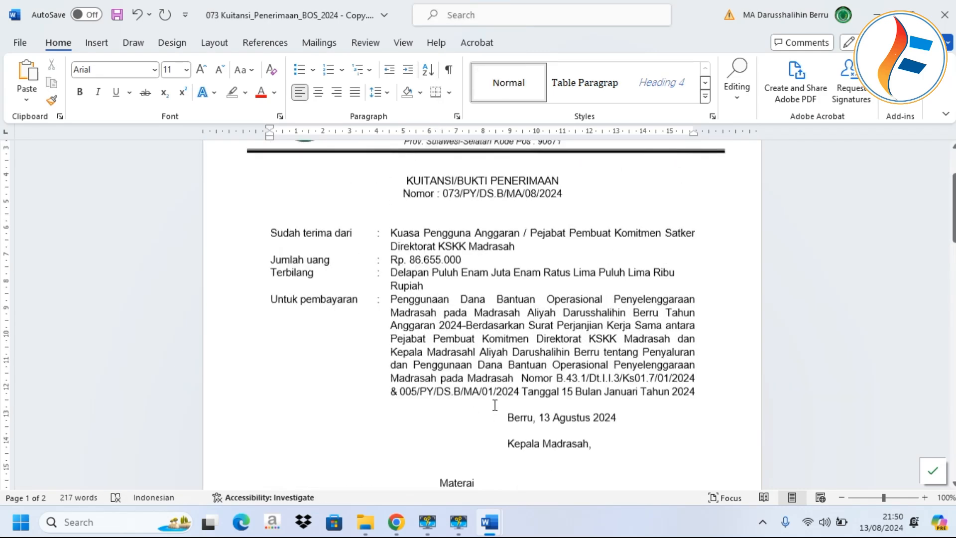
scroll(507, 401, "down", 6)
scroll(507, 401, "down", 3)
scroll(383, 394, "up", 6)
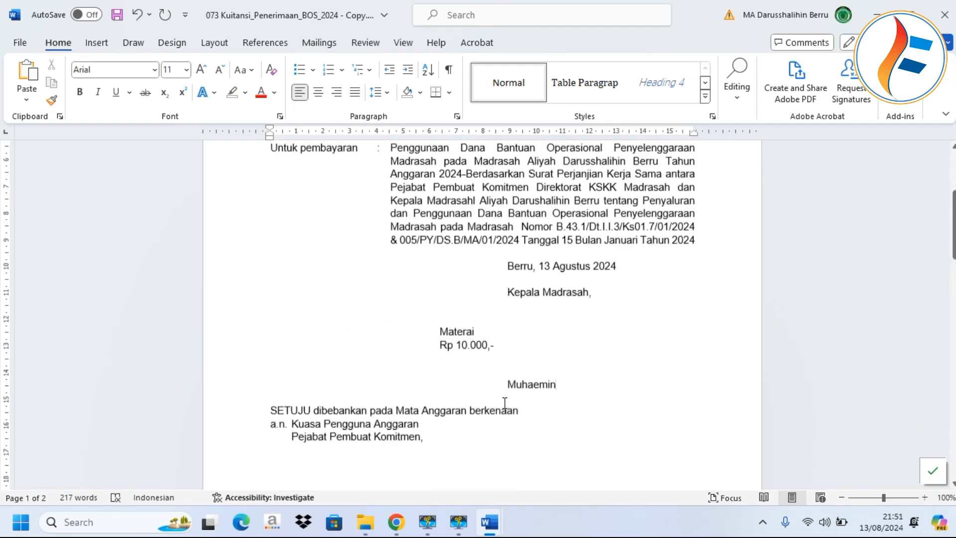
Open BOS-SPTJB-1.docx from the SIMULASI folder and delete the KOP SATUAN PENDIDIKAN MADRASAH (1) heading, its dashed line and the FORMULIR BOS-07 box.
mouse_move(365, 522)
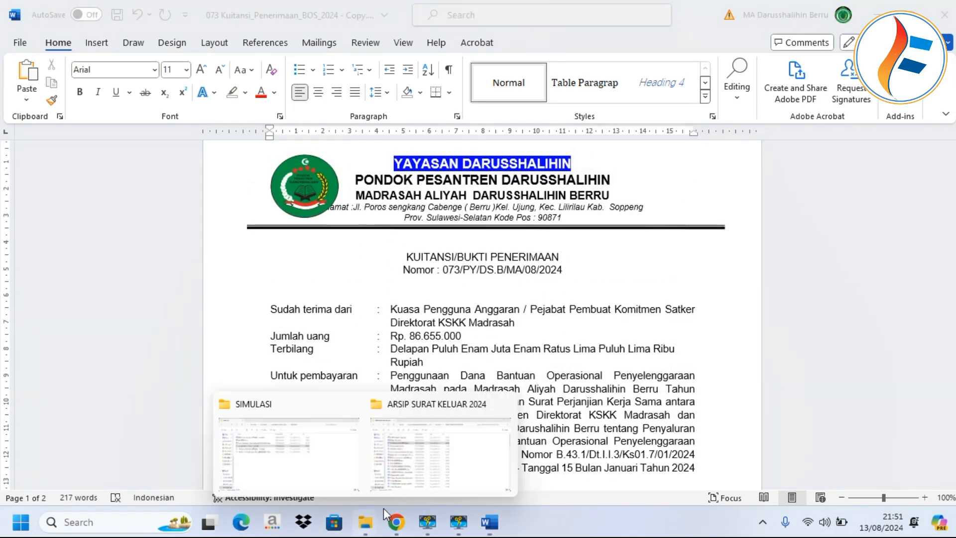
left_click(309, 476)
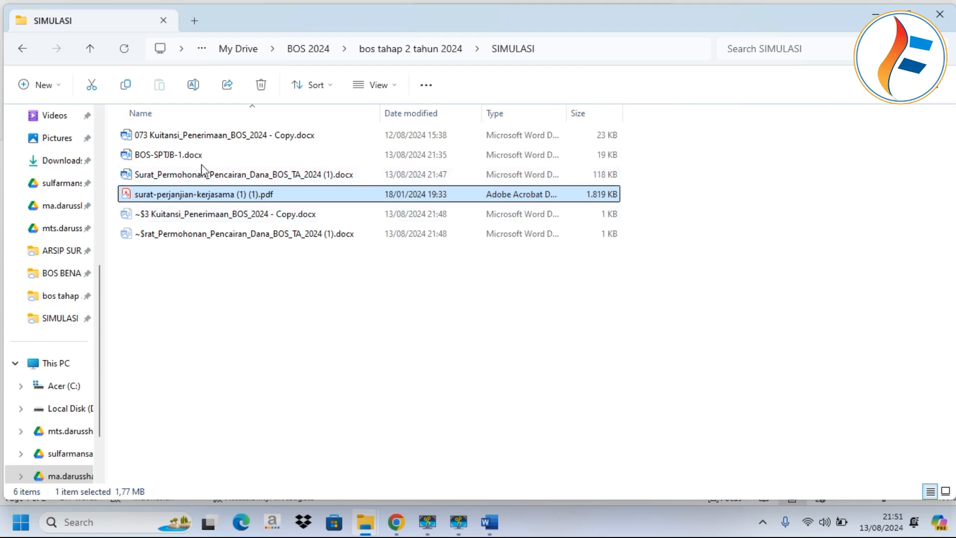
double_click(205, 158)
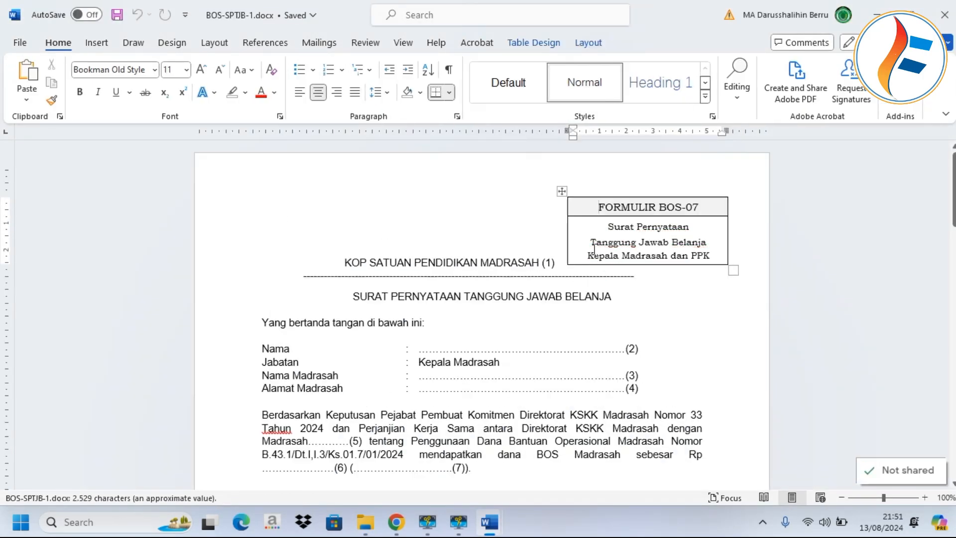
left_click_drag(232, 194, 265, 276)
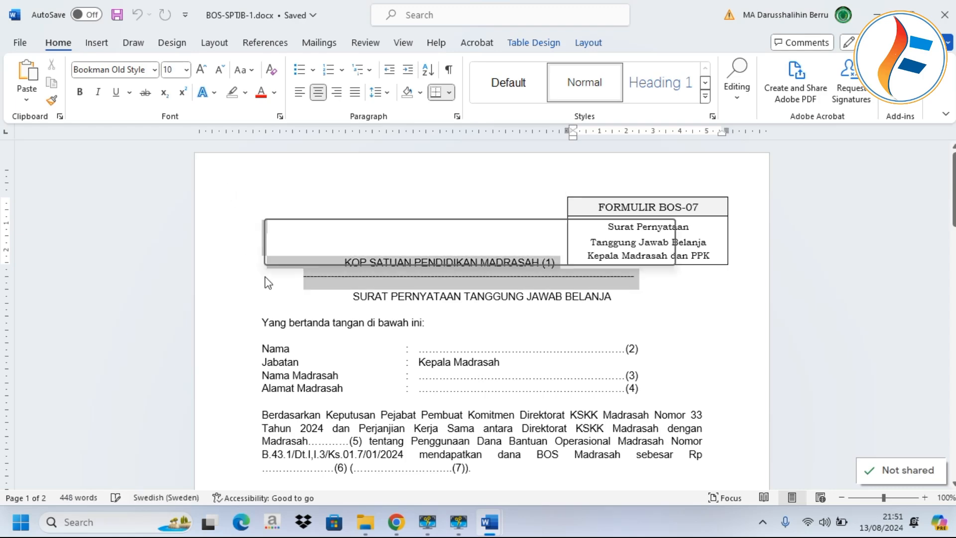
key("Delete")
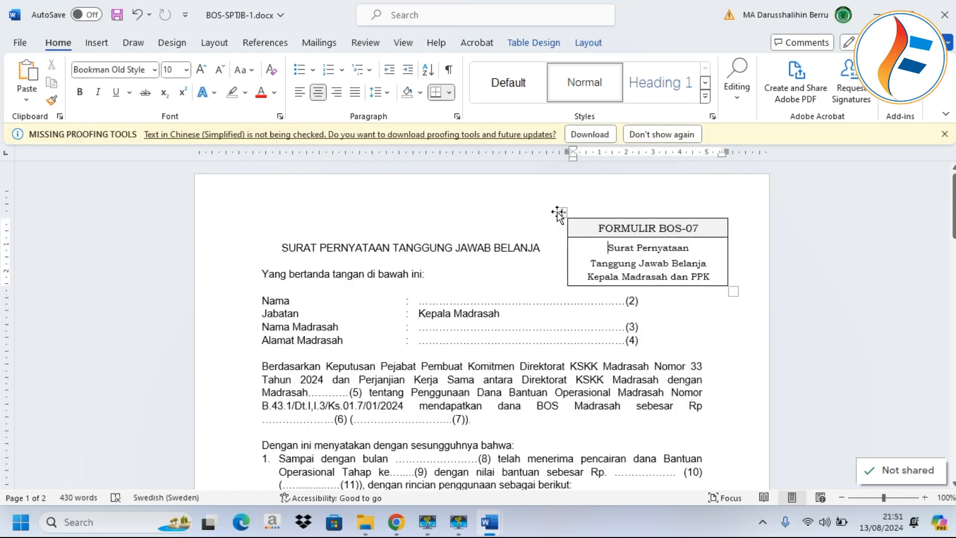
left_click(559, 213)
key("BackSpace")
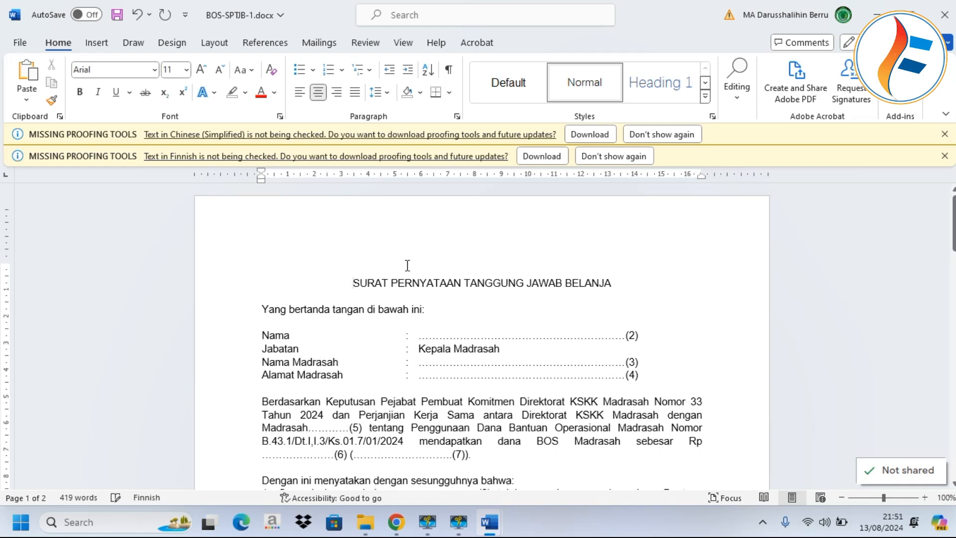
Insert the school letterhead from Surat_Permohonan_Pencairan_Dana_BOS_TA_2024 (1).docx above the BOS-SPTJB-1 title and reduce the top margin.
mouse_move(489, 522)
left_click(485, 477)
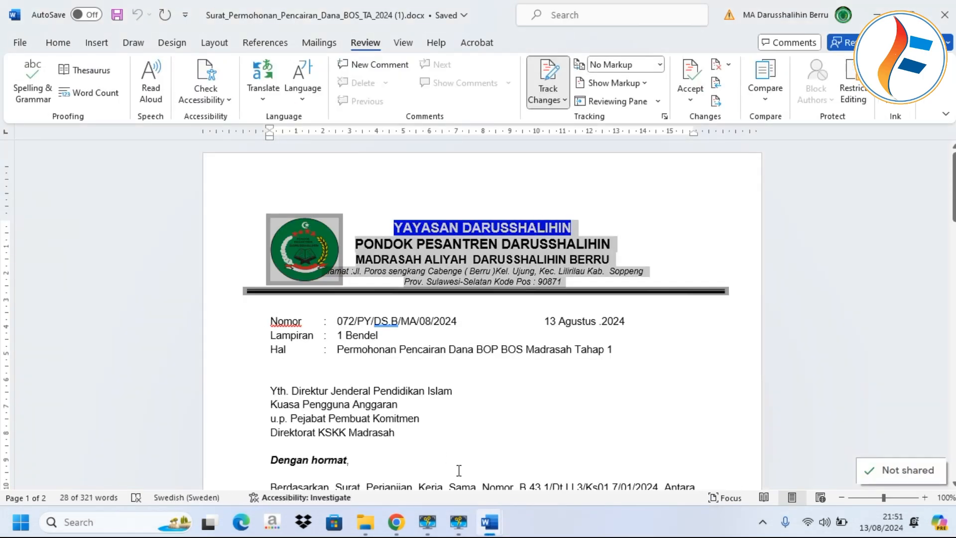
mouse_move(489, 522)
left_click(602, 469)
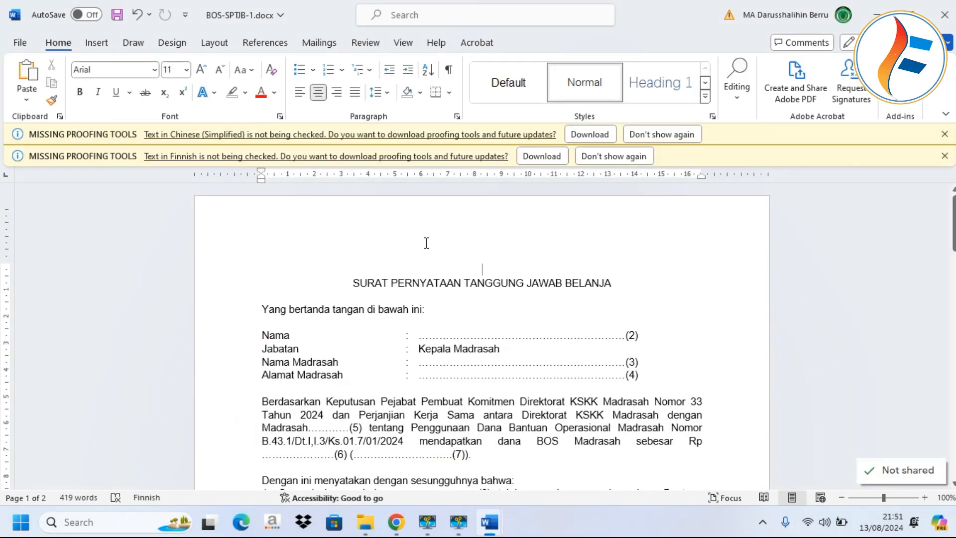
left_click(426, 243)
type("YAYASAN DARUSSHALIHIN PONDOK PESANTREN DARUSSHALIHIN MADRASAH ALIYAH  DARUSSHALIHIN BERRU Alamat :Jl. Poros sengkang Cabenge ( Berru )Kel. Ujung, Kec. Lilirilau Kab.  Soppeng Prov. Sulawesi-Selatan Kode Pos : 90871")
key("Return")
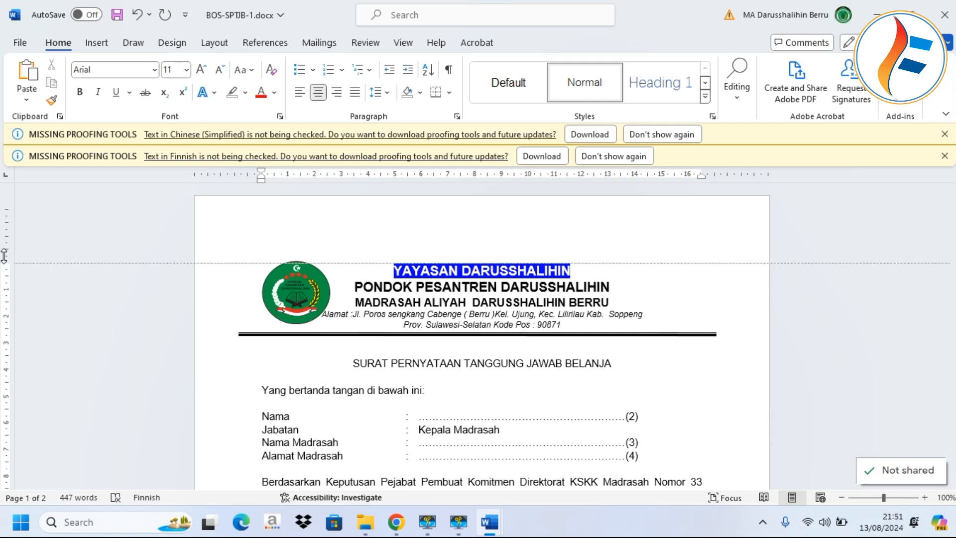
scroll(673, 340, "down", 2)
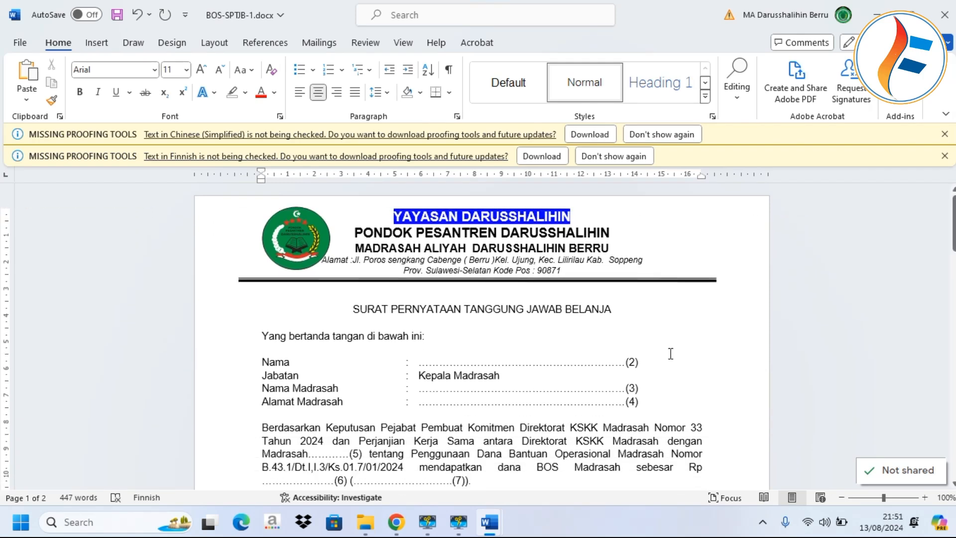
Replace placeholder (2) at Nama with the head of madrasah's name followed by the title S.Ag.
left_click_drag(639, 362, 420, 362)
type("Muhaem")
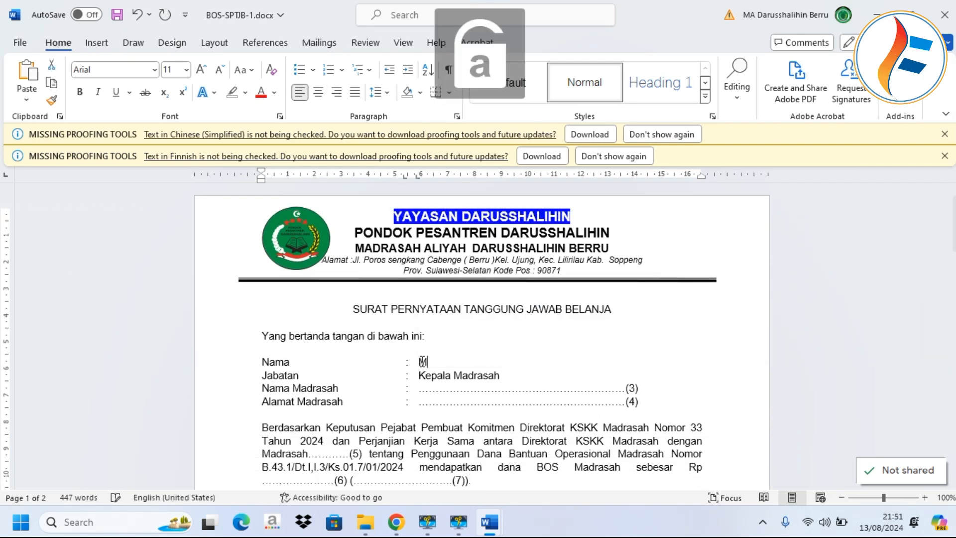
type("in,")
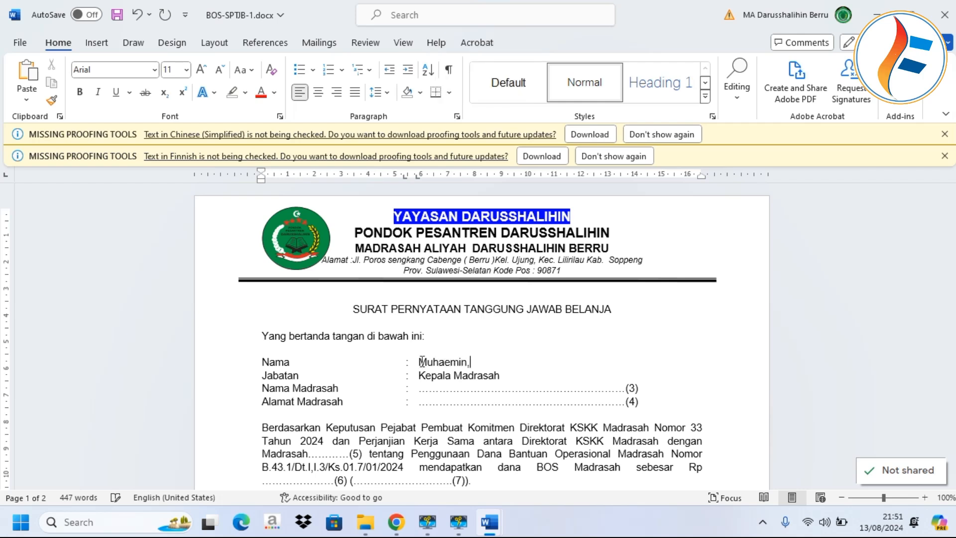
key("Caps_Lock")
type(".S")
key("BackSpace")
key("BackSpace")
type("S.A")
key("Caps_Lock")
type("g")
Replace placeholder (3) at Nama Madrasah with "Madrasah Aliyah Darusshalihin Berru".
left_click_drag(644, 389, 420, 389)
key("Caps_Lock")
type("M")
key("Caps_Lock")
type("adrasah")
key("Caps_Lock")
type("A")
key("Caps_Lock")
type("liyah")
key("Caps_Lock")
type("D")
key("Caps_Lock")
type("arusshalihin")
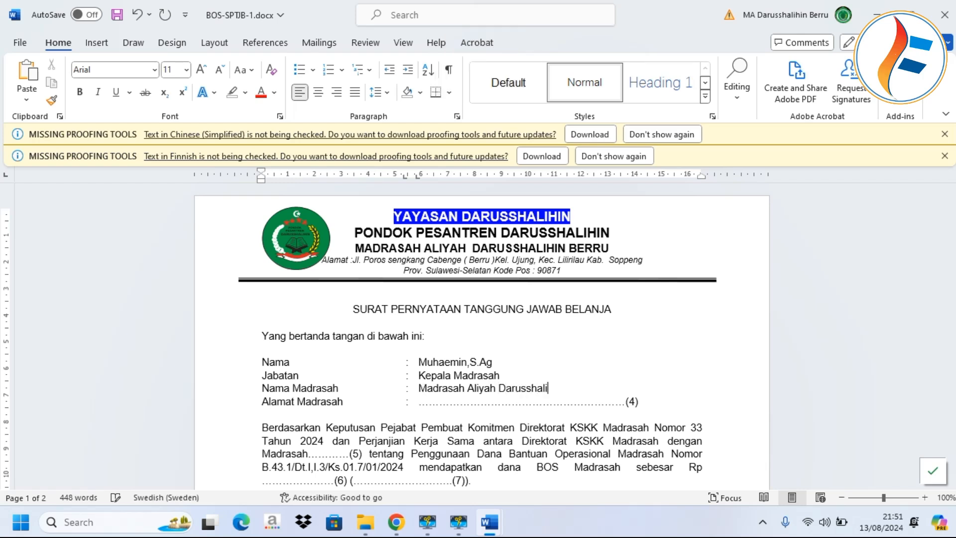
key("Caps_Lock")
type("B")
key("Caps_Lock")
type("erru")
Replace placeholder (4) at Alamat Madrasah with the school's street address, putting the locality name in parentheses.
left_click_drag(574, 405, 416, 406)
key("Caps_Lock")
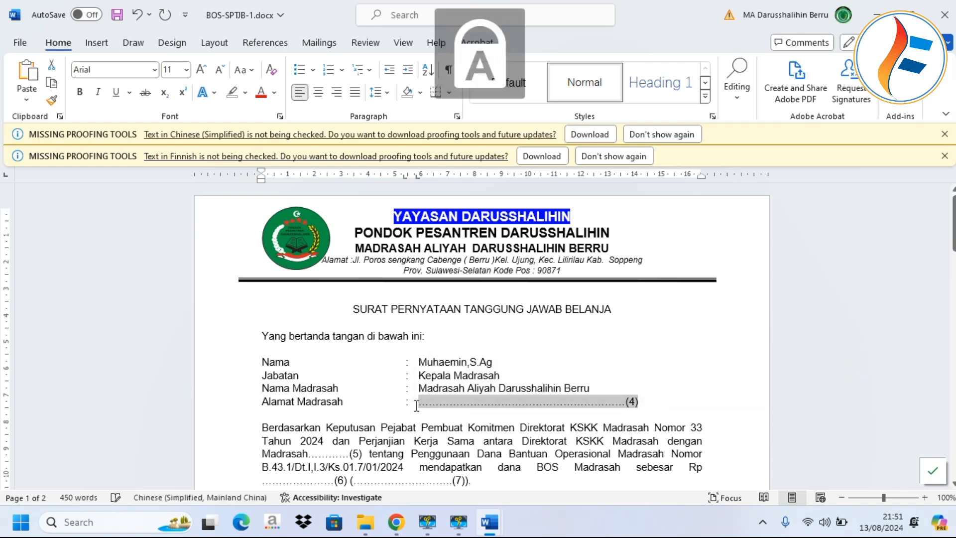
type("J")
key("Caps_Lock")
type("l.")
key("Caps_Lock")
type("P")
key("Caps_Lock")
type("oros")
key("Caps_Lock")
type("C")
key("Caps_Lock")
type("abenge")
key("Caps_Lock")
type("S")
key("Caps_Lock")
type("engkang")
key("Caps_Lock")
type("B")
key("Caps_Lock")
type("erru (")
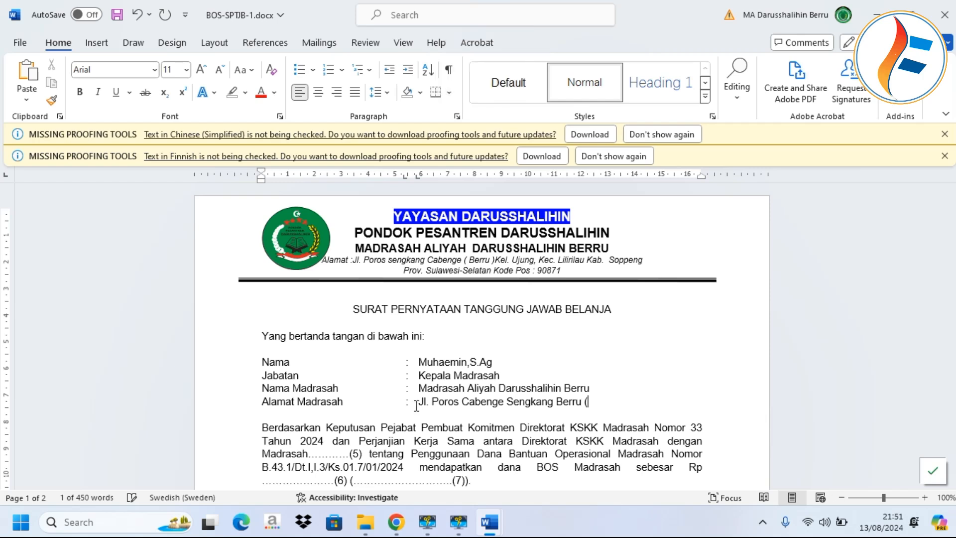
key("Caps_Lock")
key("Caps_Lock")
key("BackSpace")
key("BackSpace")
key("BackSpace")
key("BackSpace")
key("BackSpace")
key("BackSpace")
key("BackSpace")
type("(")
key("Caps_Lock")
type("B")
key("Caps_Lock")
type("erru) Kel.")
Complete the Alamat Madrasah entry with the school's kelurahan, kecamatan and kabupaten as in the letterhead.
key("Caps_Lock")
type("U")
key("Caps_Lock")
type("jung,")
key("Caps_Lock")
type("K")
key("Caps_Lock")
type("el.")
key("BackSpace")
key("BackSpace")
type("c.")
key("Caps_Lock")
type("L")
key("Caps_Lock")
type("ilirilau,")
key("Caps_Lock")
type("K")
key("Caps_Lock")
type("ab.")
key("Caps_Lock")
type("S")
key("Caps_Lock")
type("oppen")
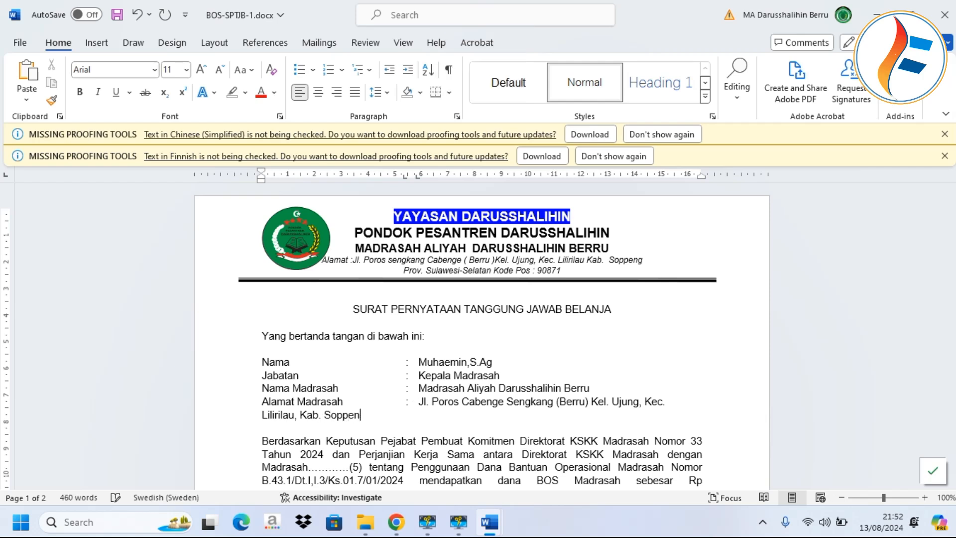
Indent the second line of the Alamat Madrasah entry to align with the start of the address above it.
left_click(254, 412)
key("Tab")
key("Tab")
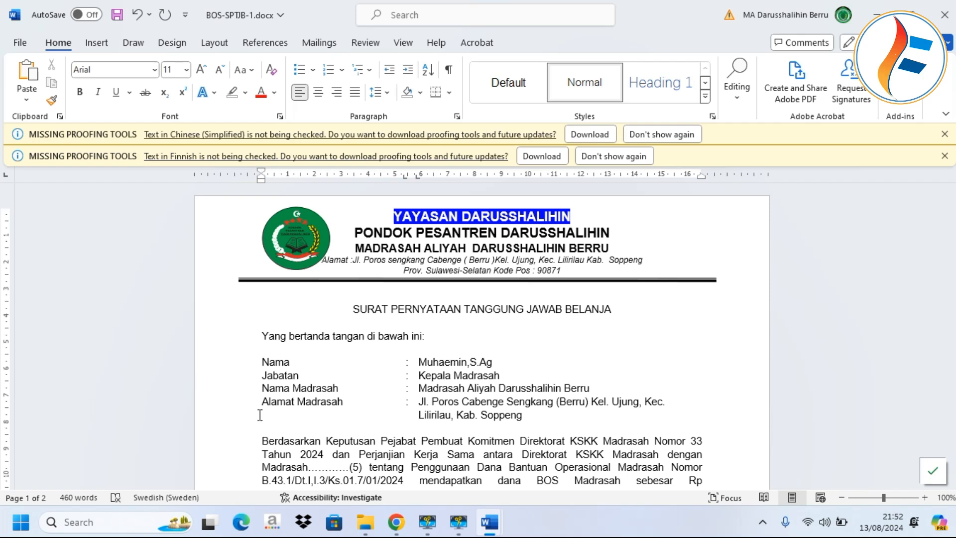
scroll(633, 367, "down", 3)
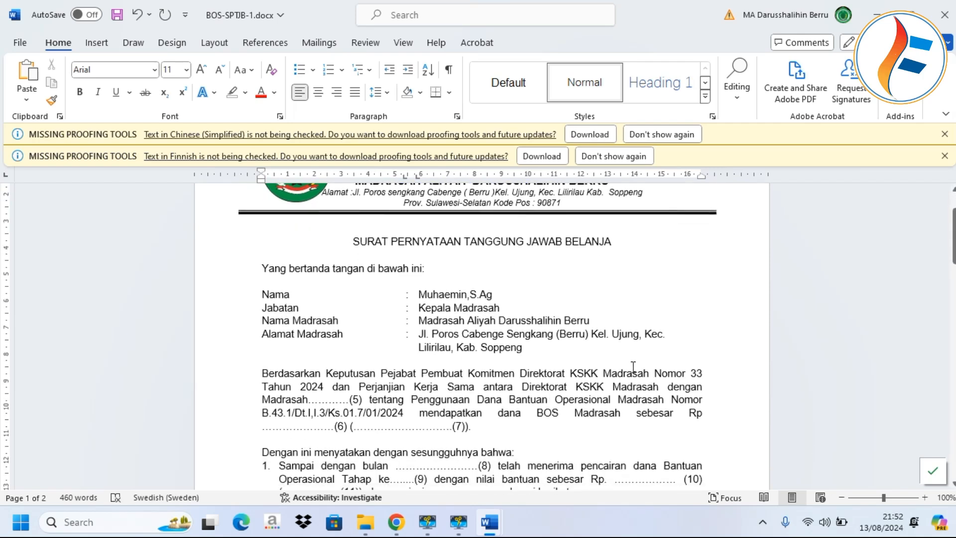
Replace placeholder (5) after "dengan Madrasah" in the opening paragraph with "Aliyah Darusshalihin Berru".
left_click(655, 371)
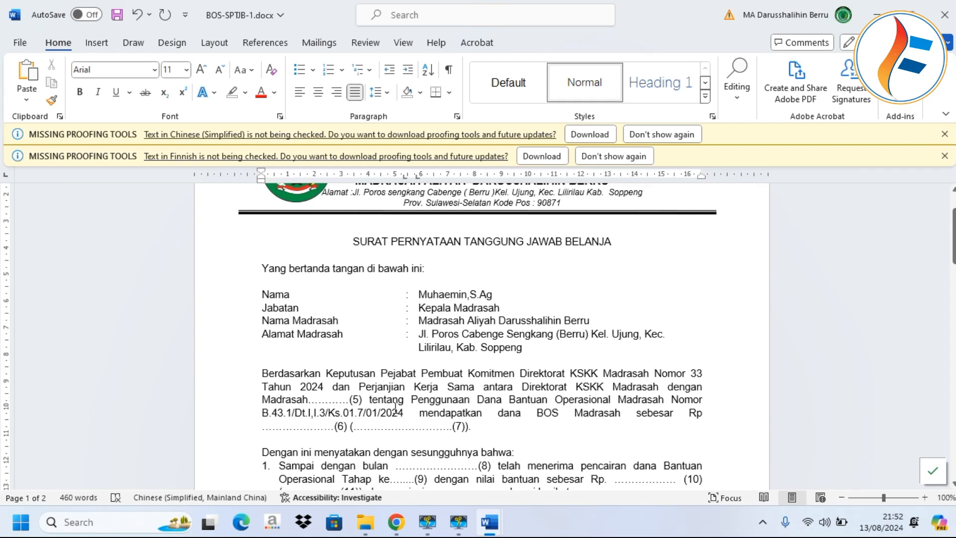
left_click_drag(363, 399, 309, 399)
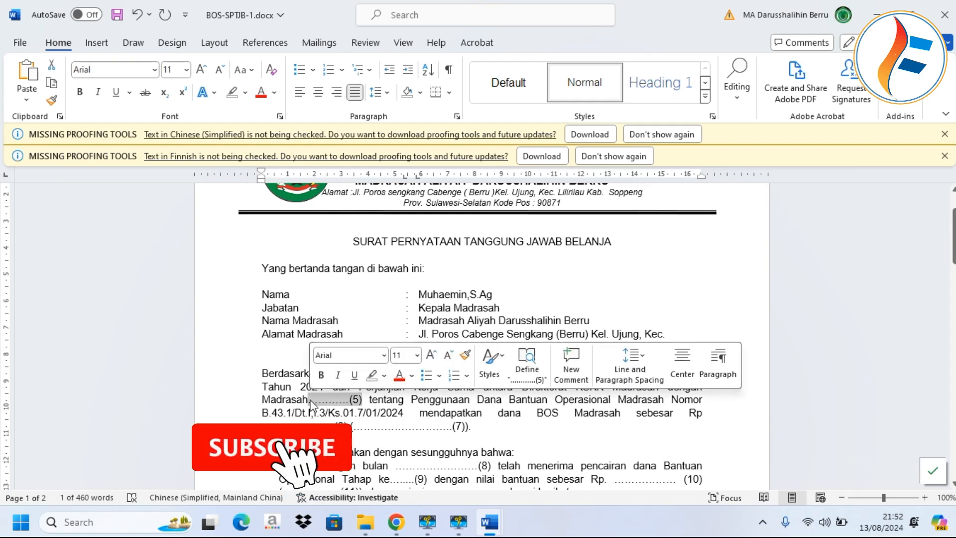
key("BackSpace")
key("Caps_Lock")
type("A")
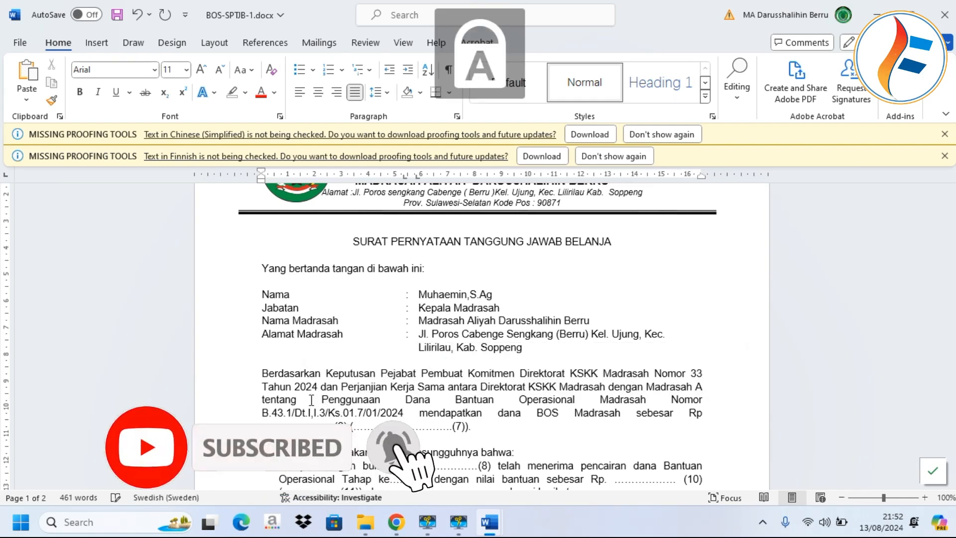
key("Caps_Lock")
type("liyah")
key("Caps_Lock")
type("D")
key("Caps_Lock")
type("arusshalihi")
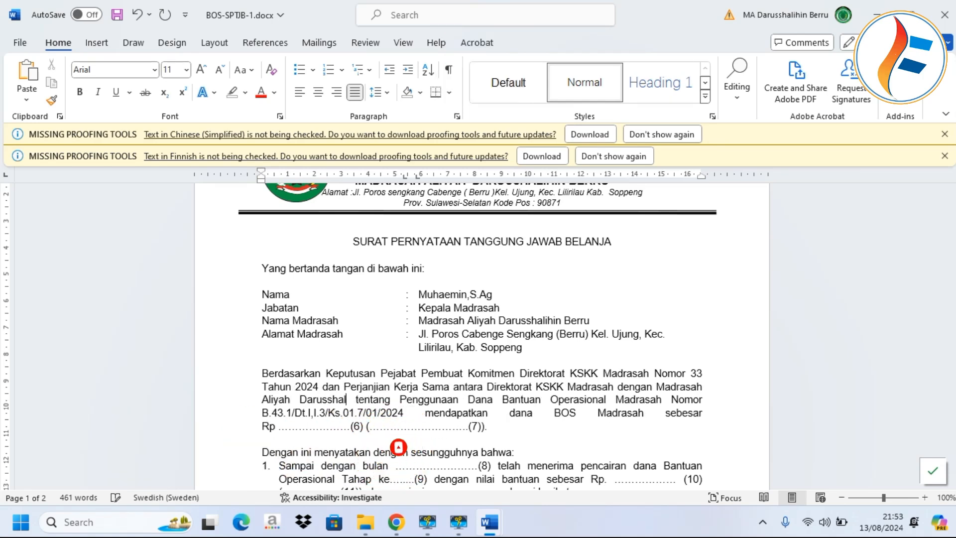
type("n")
key("Caps_Lock")
type("B")
key("Caps_Lock")
type("erru")
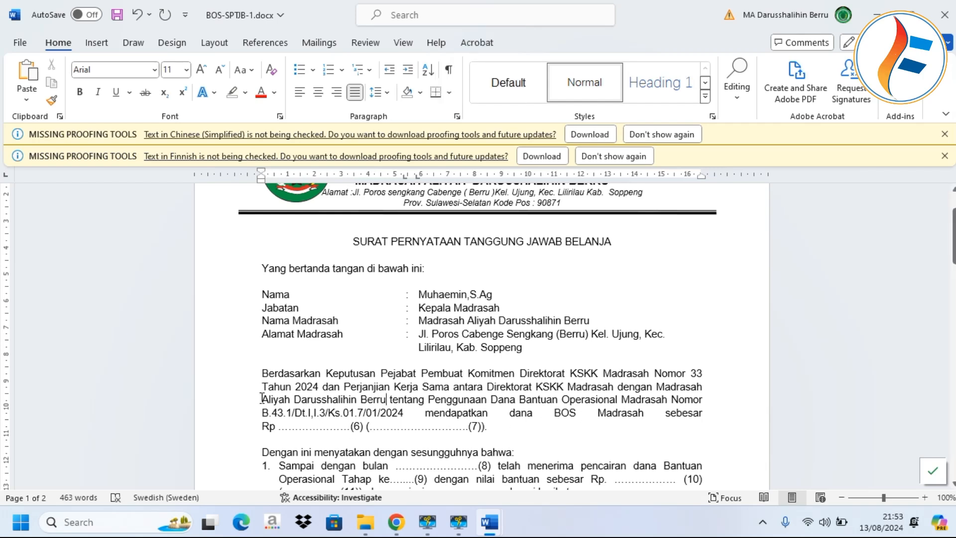
scroll(414, 412, "down", 3)
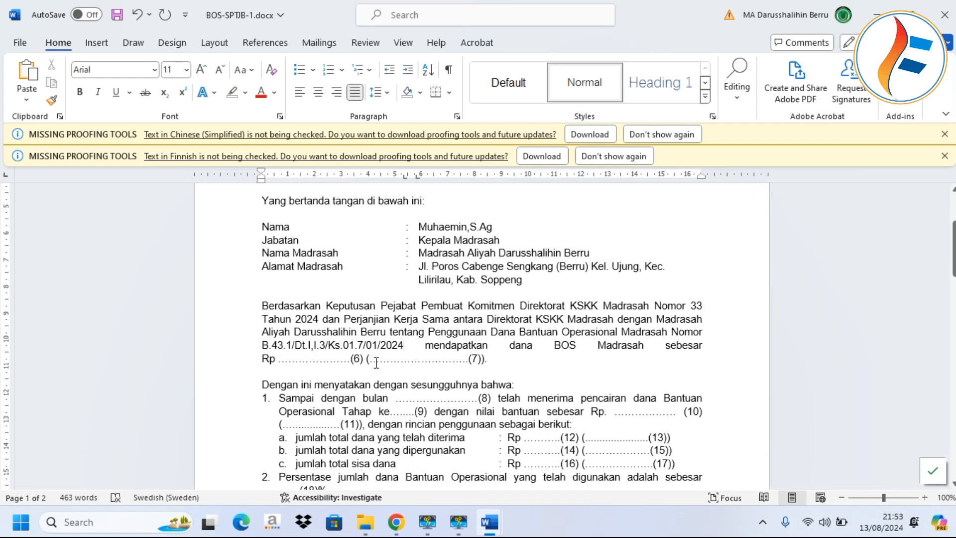
left_click_drag(339, 359, 278, 360)
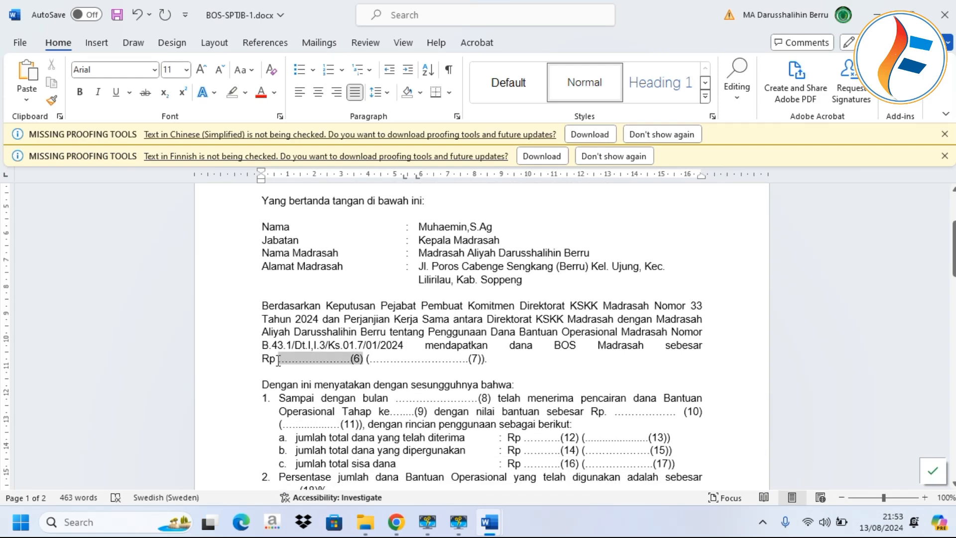
type("173")
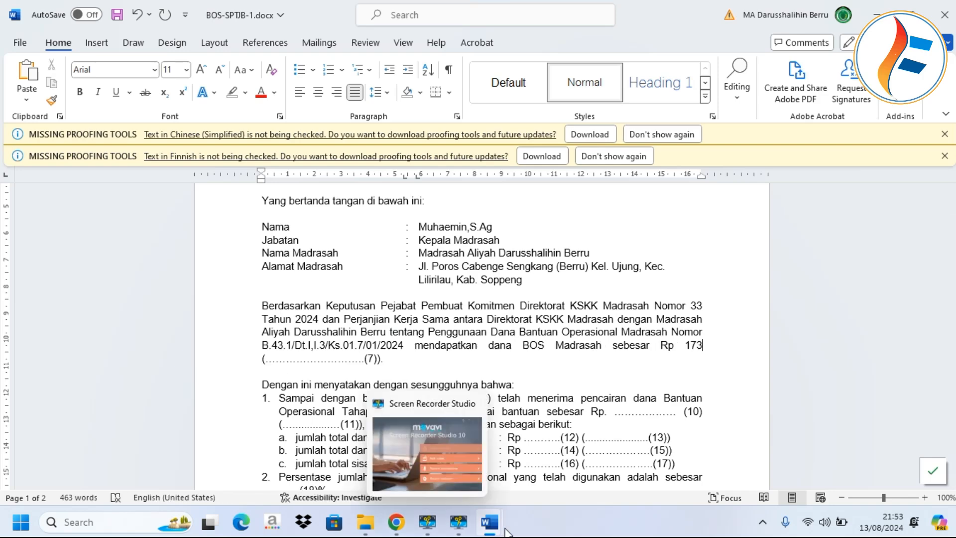
Switch to the Surat_Permohonan_Pencairan_Dana_BOS document and copy the total BOS amount, from "Rp 173.310.000" through its wording in parentheses.
mouse_move(497, 528)
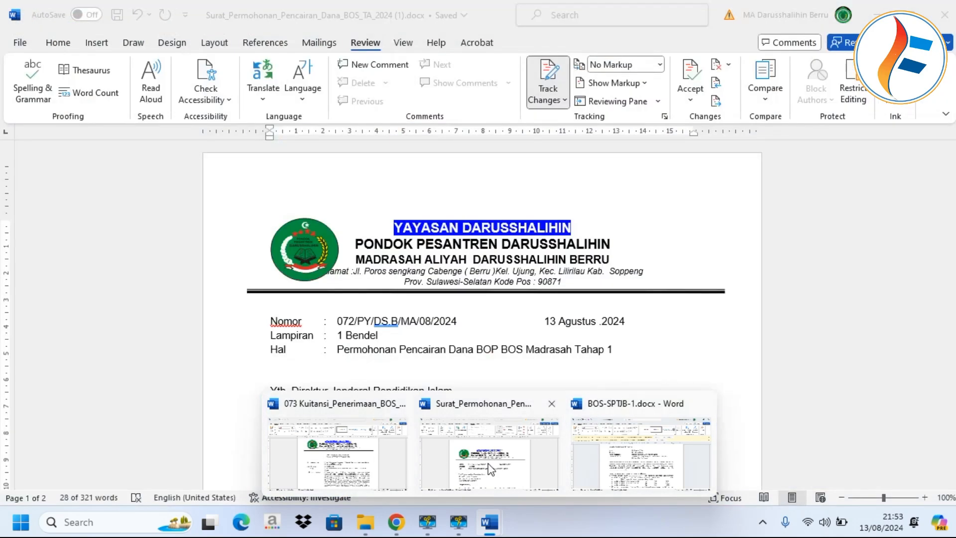
left_click(485, 463)
scroll(453, 363, "down", 2)
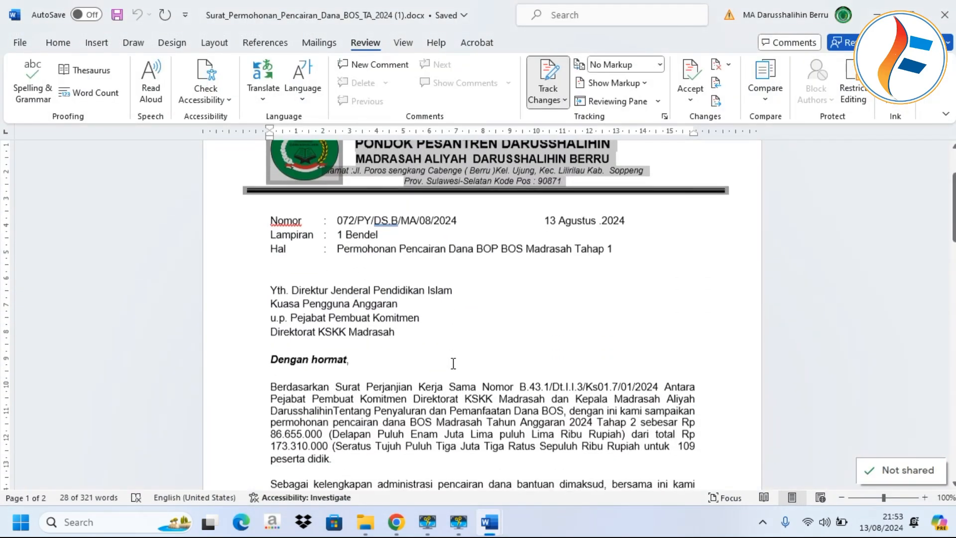
scroll(453, 363, "down", 2)
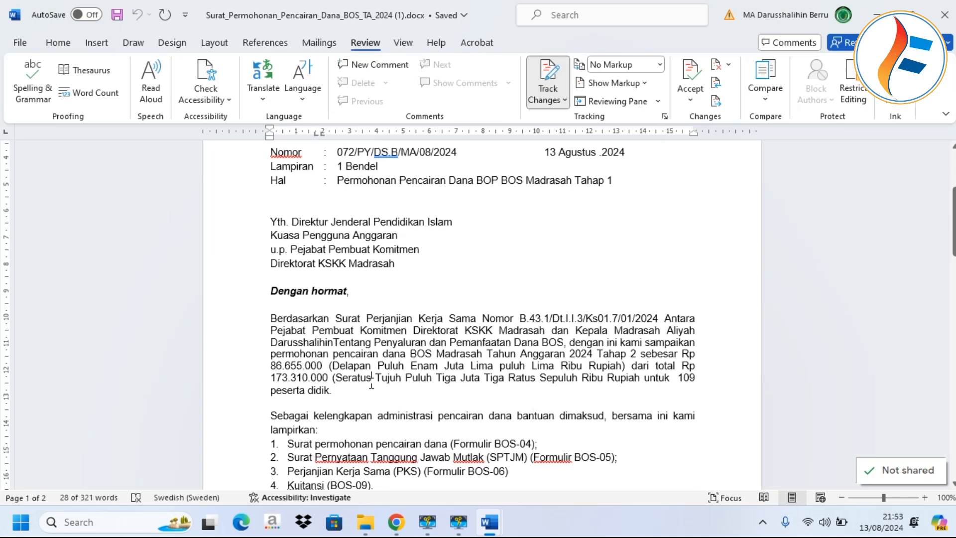
left_click(372, 379)
left_click_drag(270, 377, 620, 390)
left_click(682, 389)
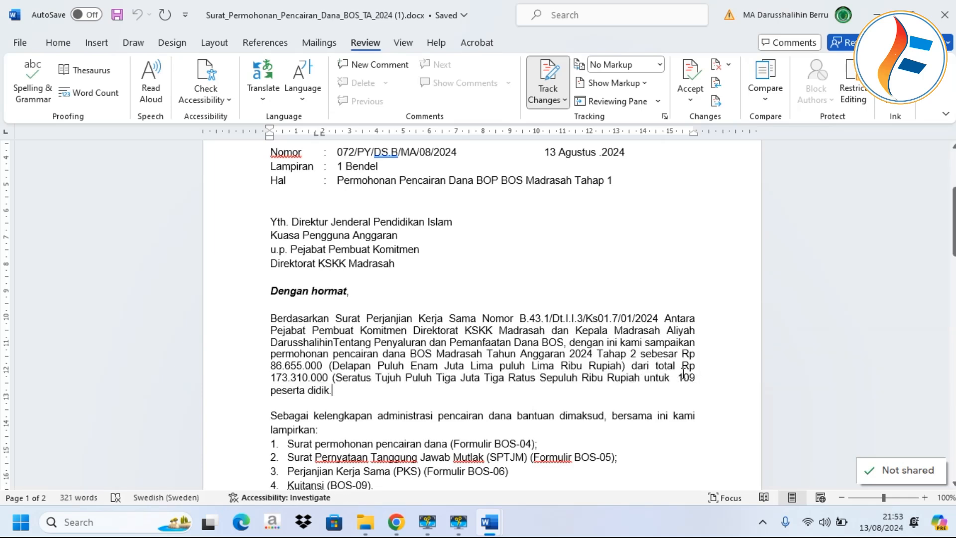
left_click_drag(683, 367, 601, 379)
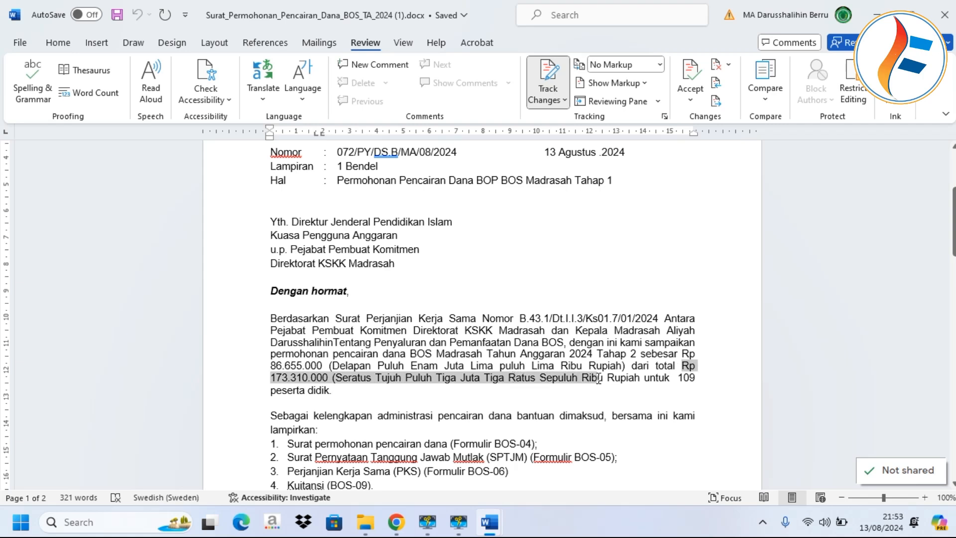
left_click(599, 381)
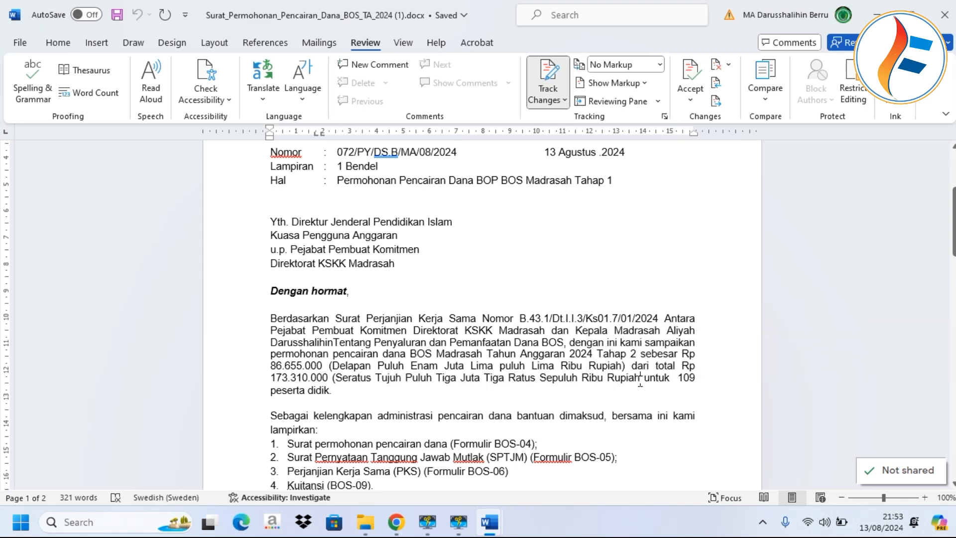
left_click_drag(682, 366, 642, 378)
key("ctrl+c")
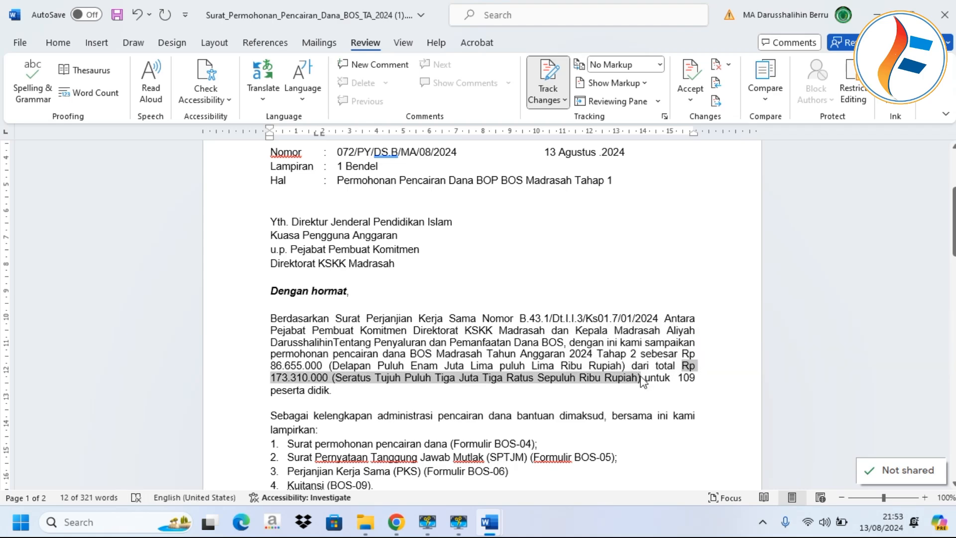
Return to BOS-SPTJB-1.docx and paste the copied total over the partial amount and placeholder (7) at the end of the opening paragraph.
key("alt+Tab")
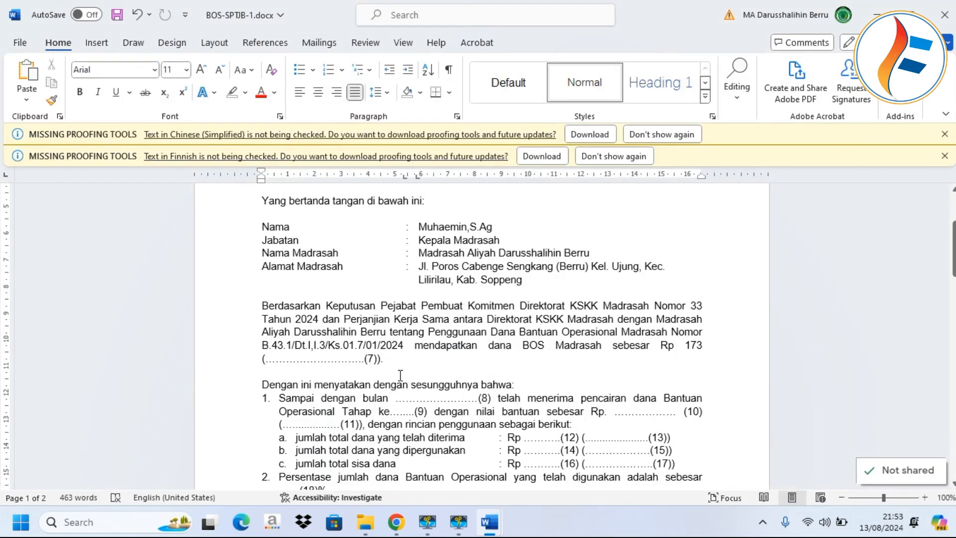
left_click_drag(686, 345, 387, 359)
key("ctrl+v")
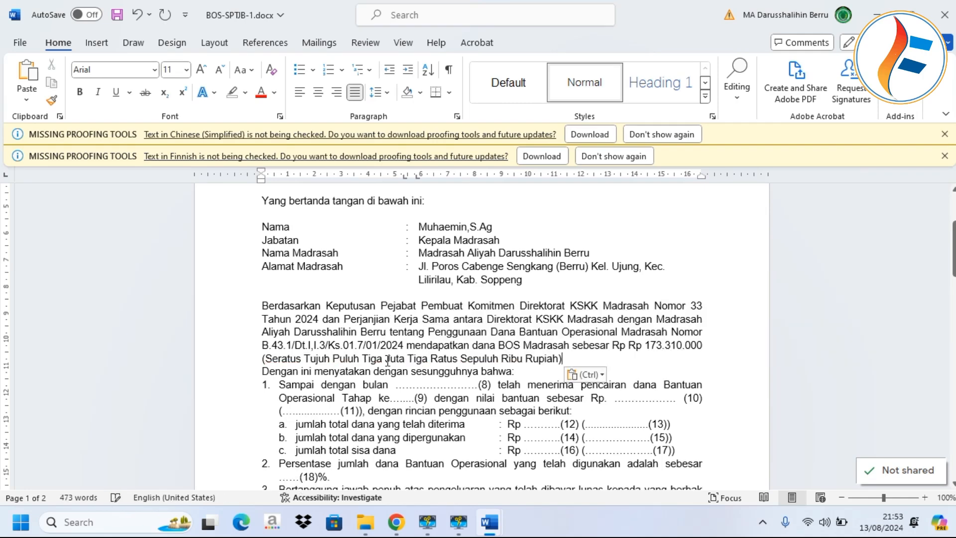
In item 1, replace placeholder (8) with the month "Juni" and placeholder (9) with stage "1".
scroll(427, 362, "down", 1)
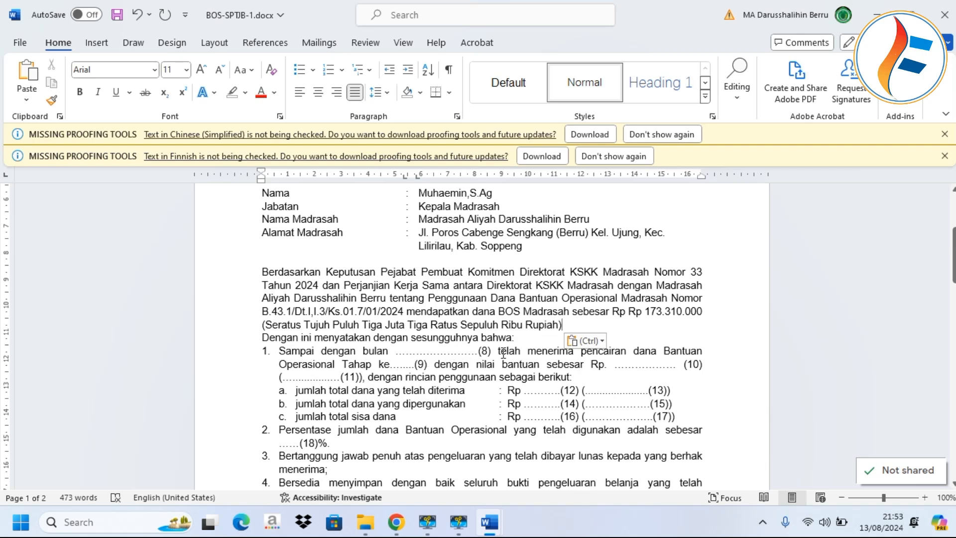
left_click_drag(495, 350, 392, 350)
type("J")
key("Caps_Lock")
type("uni")
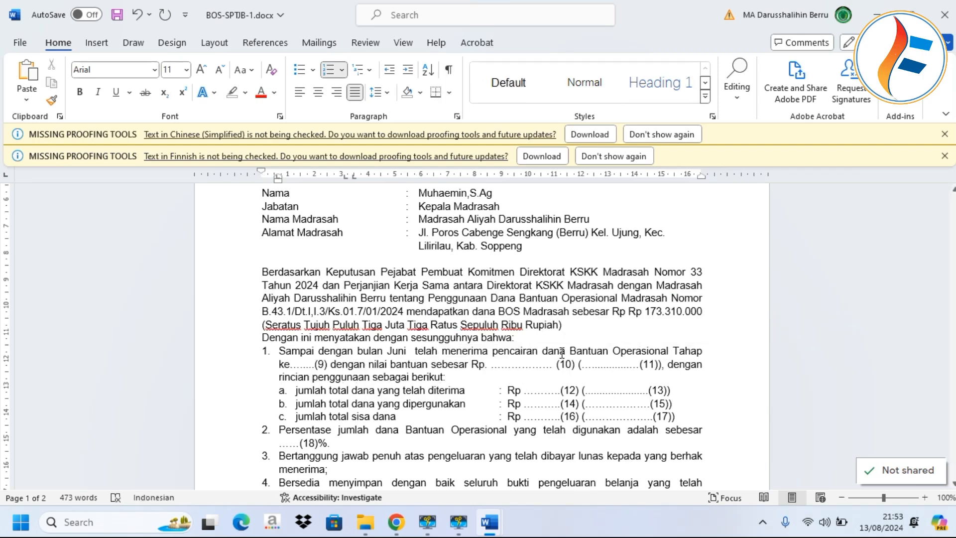
left_click(327, 364)
left_click_drag(299, 363, 292, 363)
type("1")
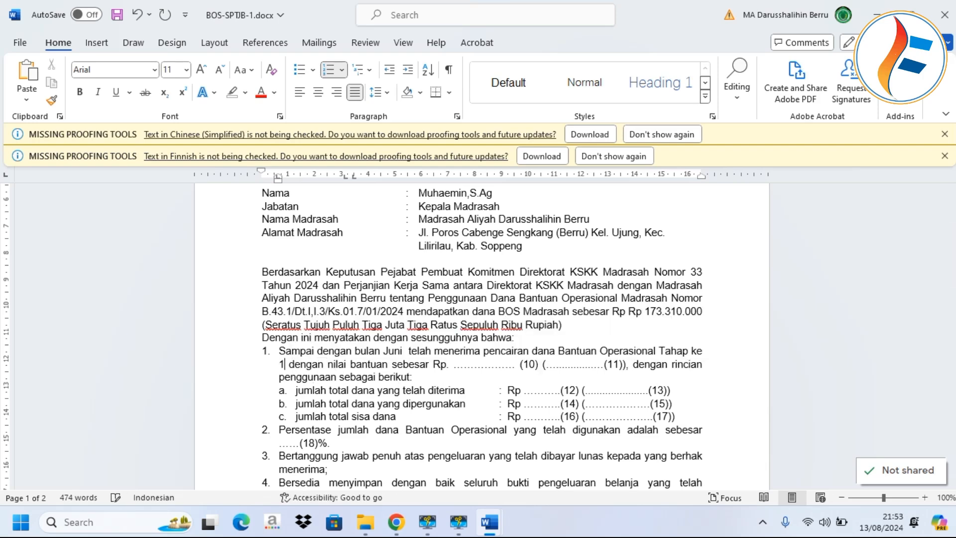
Replace placeholder (10) for the nilai bantuan in item 1 with 86.655.000.
left_click_drag(543, 365, 449, 364)
type("86")
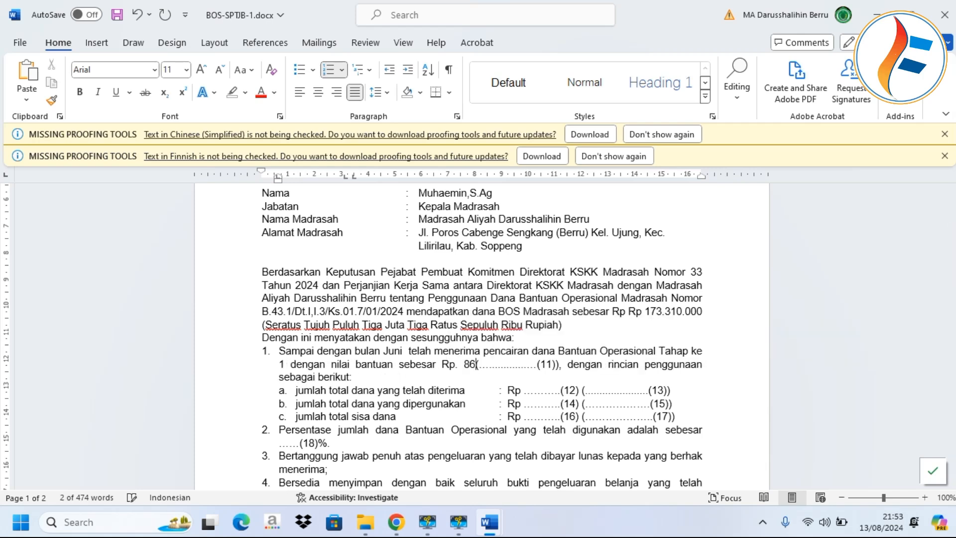
type(".655.000")
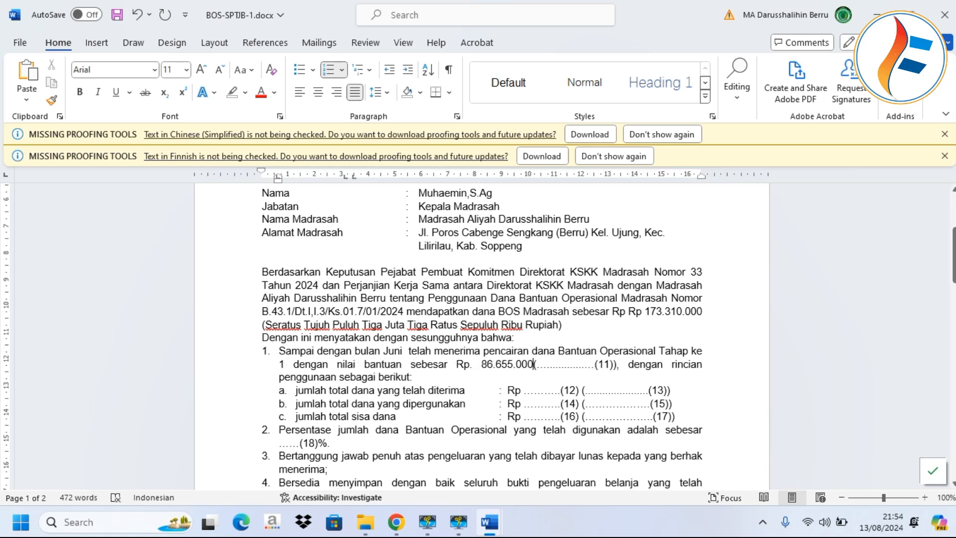
Replace placeholder (11) inside the parentheses in item 1 with "Delapan Puluh Enam Juta".
double_click(571, 364)
key("Caps_Lock")
type("D")
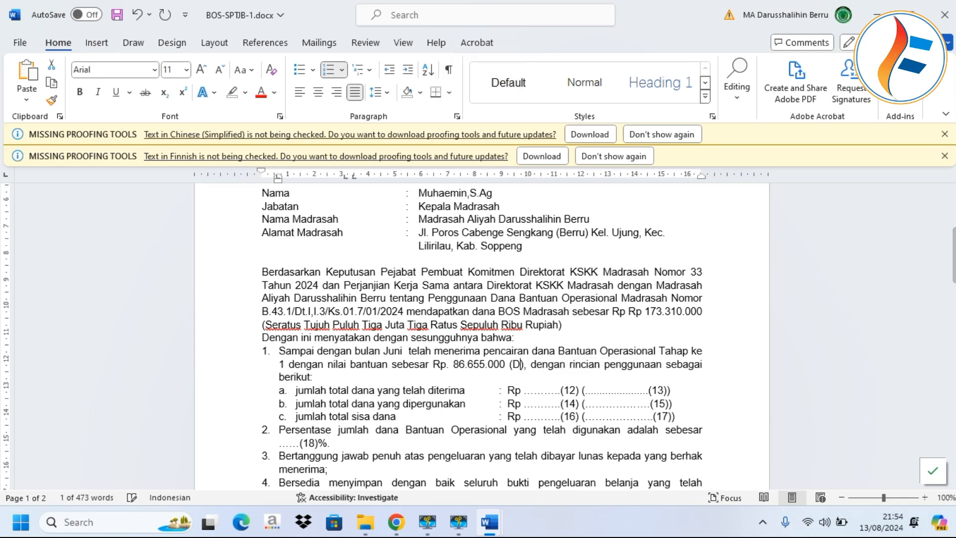
key("Caps_Lock")
type("elapan")
key("Caps_Lock")
type("P")
key("Caps_Lock")
type("uluh")
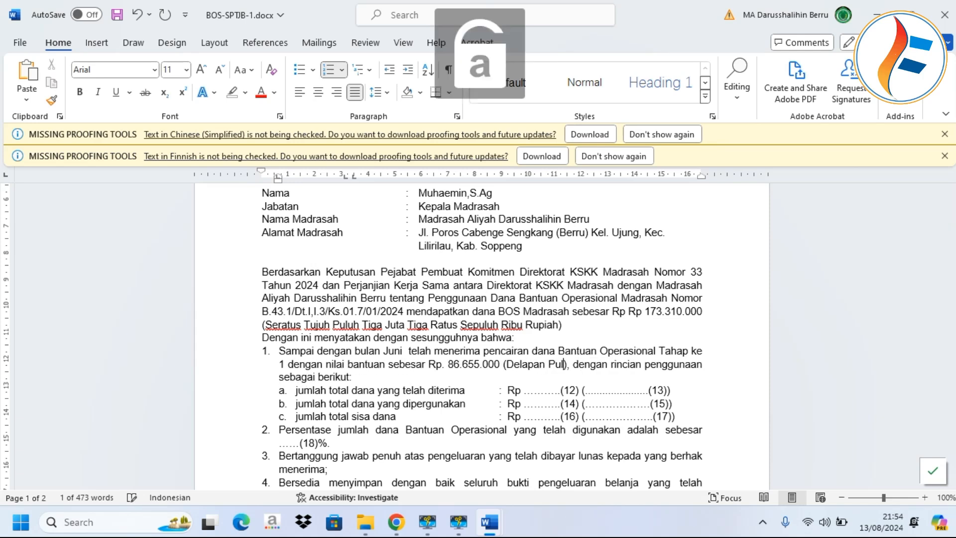
key("Caps_Lock")
type("E")
key("Caps_Lock")
type("nam")
key("Caps_Lock")
type("J")
key("Caps_Lock")
type("uta")
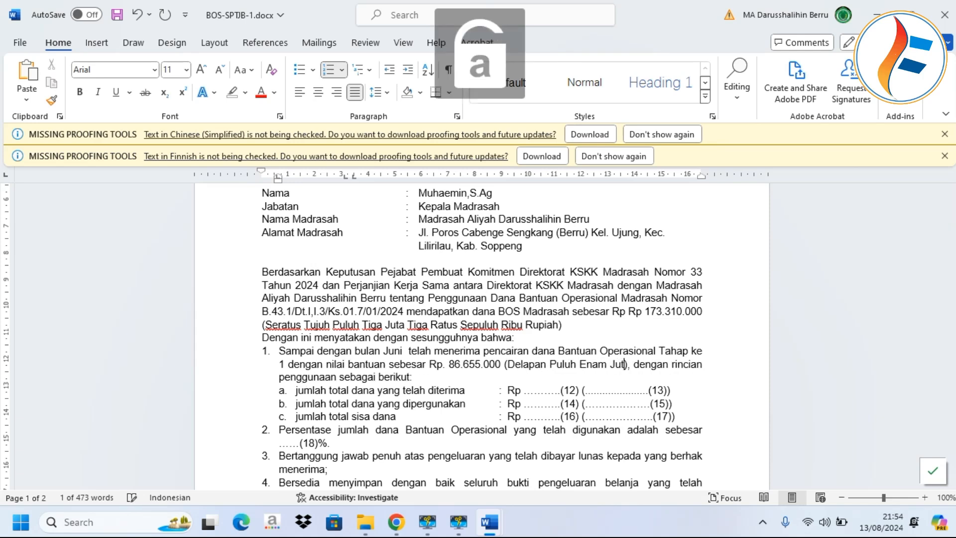
Complete the amount in words in item 1 with "Enam Ratus Lima puluh Lima Ribu Rupiah".
key("Caps_Lock")
type("E")
key("Caps_Lock")
type("nam")
key("Caps_Lock")
type("R")
key("Caps_Lock")
type("atus")
key("Caps_Lock")
type("Li")
key("Caps_Lock")
type("ima puluh")
key("Caps_Lock")
type("L")
key("Caps_Lock")
type("ima")
key("Caps_Lock")
type("R")
key("Caps_Lock")
type("ibu")
key("Caps_Lock")
type("R")
key("Caps_Lock")
type("upiah")
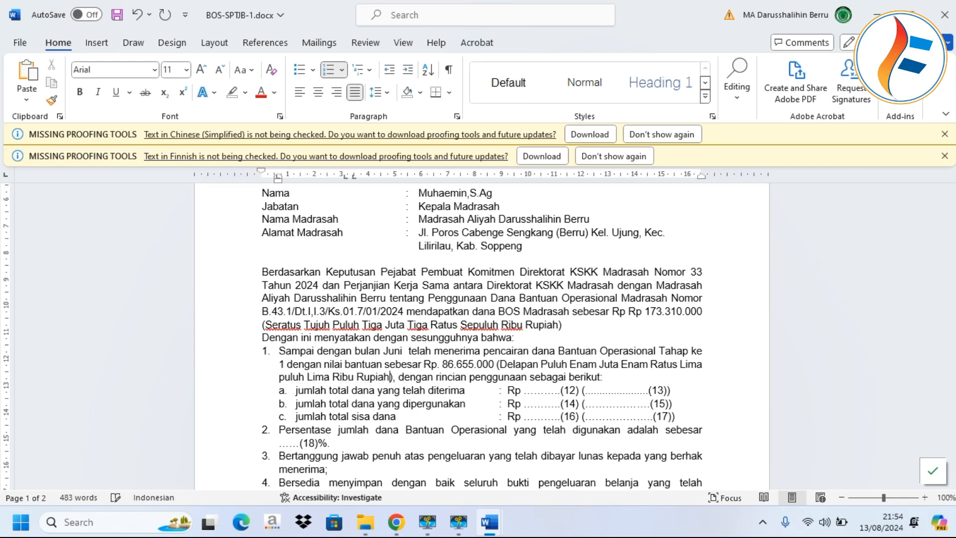
Capitalise the lowercase "puluh" in the item 1 amount in words so it reads "Puluh".
left_click(285, 375)
key("BackSpace")
key("Caps_Lock")
type("P")
key("Caps_Lock")
Replace placeholder (12) at "jumlah total dana yang telah diterima" with 86.655.00.
left_click_drag(581, 390, 525, 393)
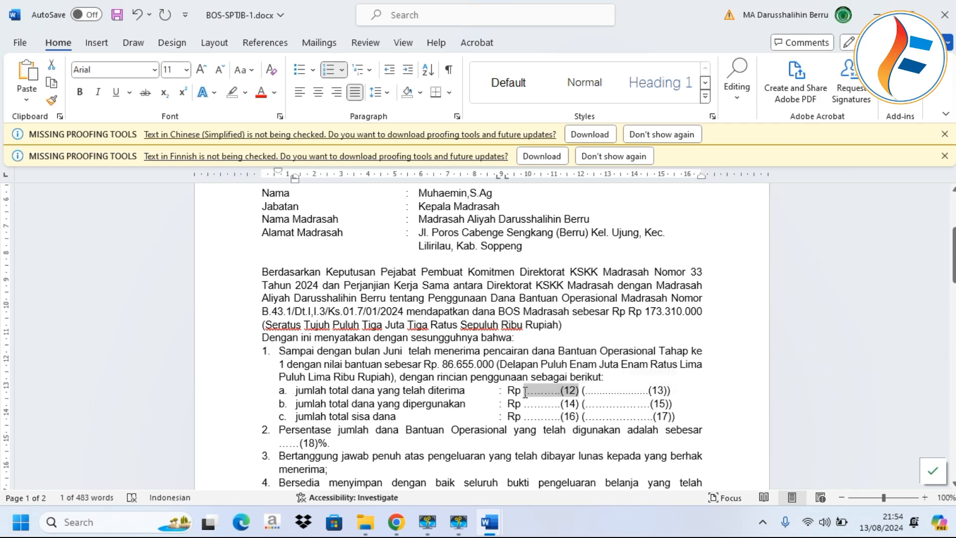
type("86.")
type("655")
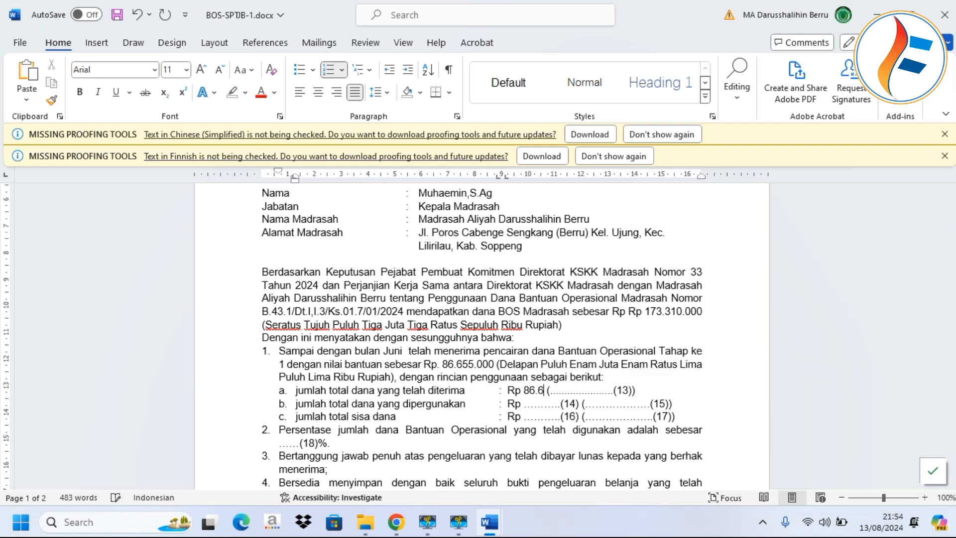
type(".00")
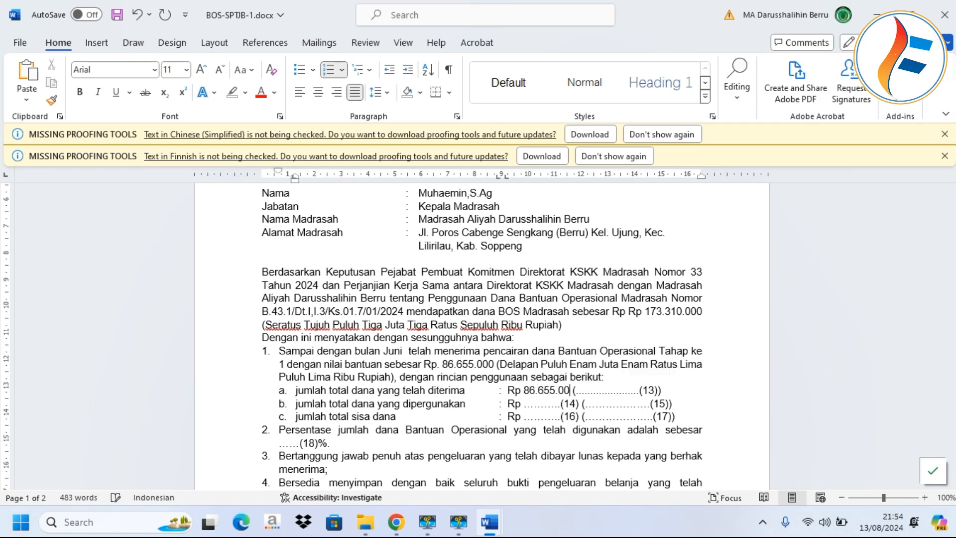
Replace placeholder (13) for the funds received with "Delapan Puluh Enam Juta Enam Ratus Lima Puluh Lima Ribu Rupiah" in parentheses.
left_click_drag(659, 390, 577, 390)
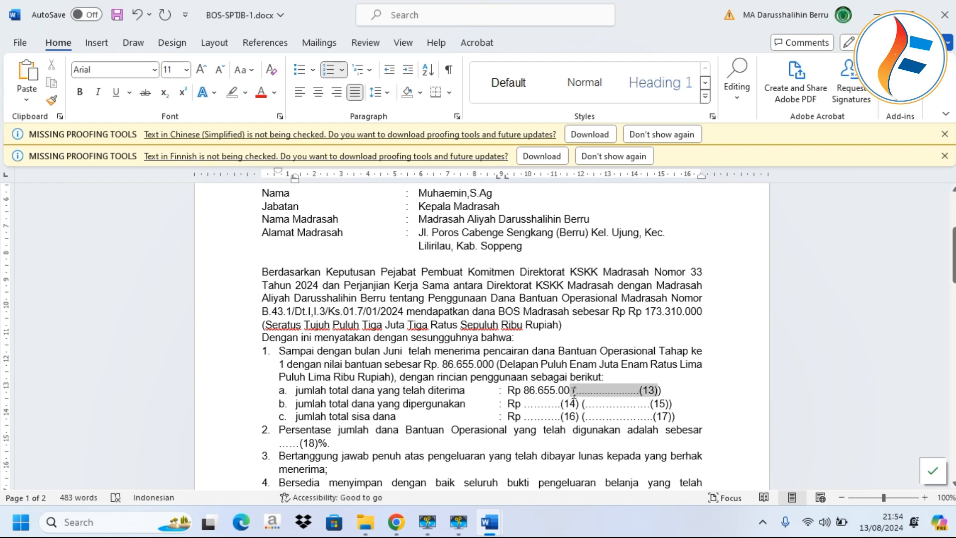
key("Caps_Lock")
type("Delapan P")
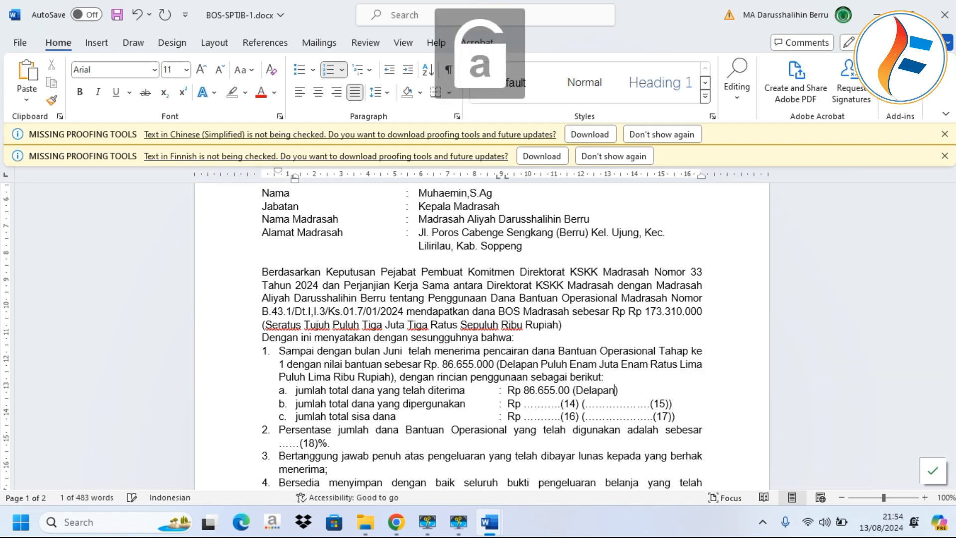
type("uluh Enam Jut")
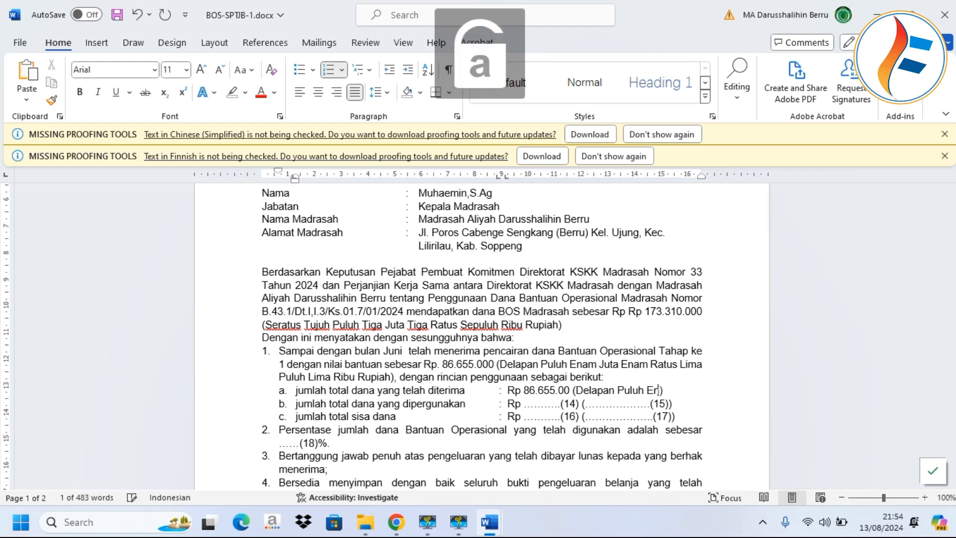
type("a")
key("Caps_Lock")
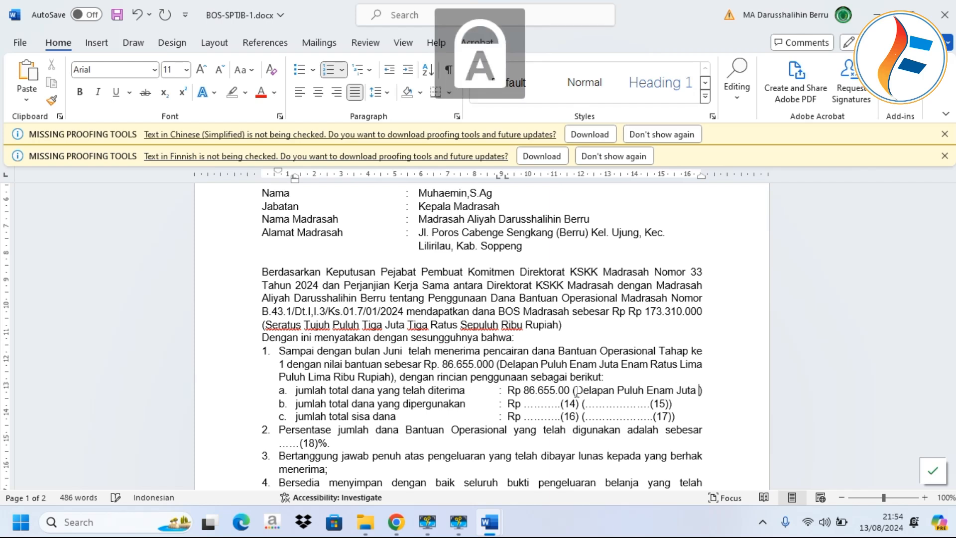
type("nam Ratus L")
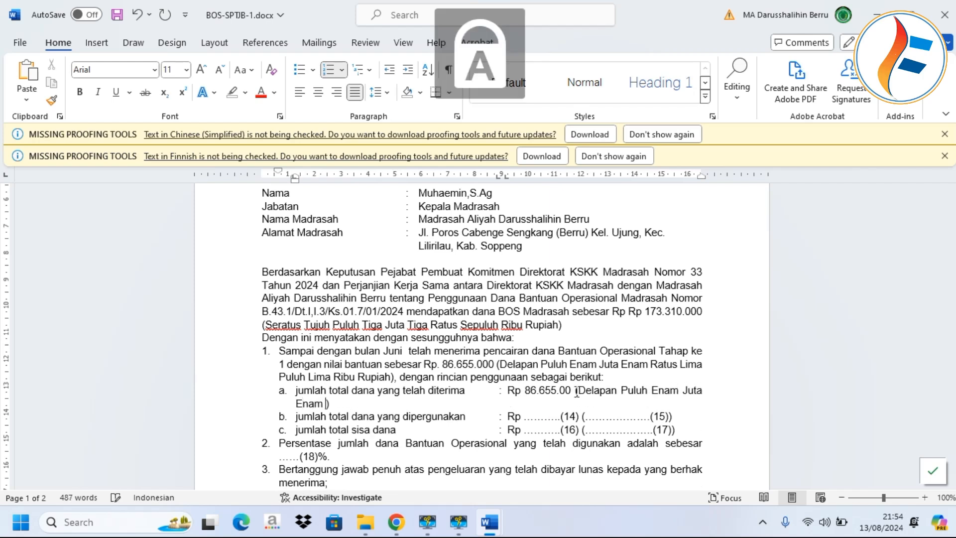
key("Caps_Lock")
type("ima")
key("Caps_Lock")
type("P")
key("Caps_Lock")
type("uluh")
type(" Lima R")
type("ibu Rupiah")
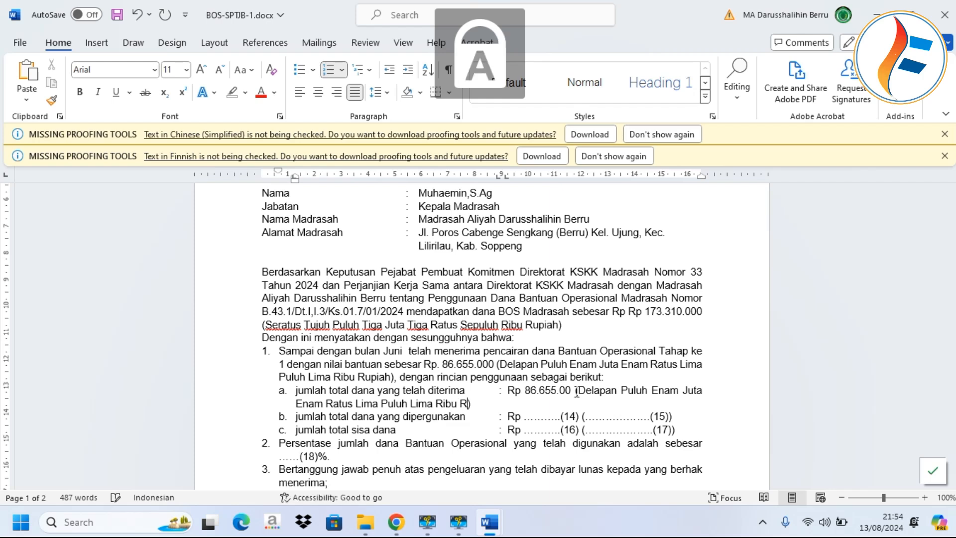
Break the received-funds amount in words onto separate lines and align the wrapped lines under the Rp value in item a.
key("BackSpace")
left_click(294, 403)
key("Return")
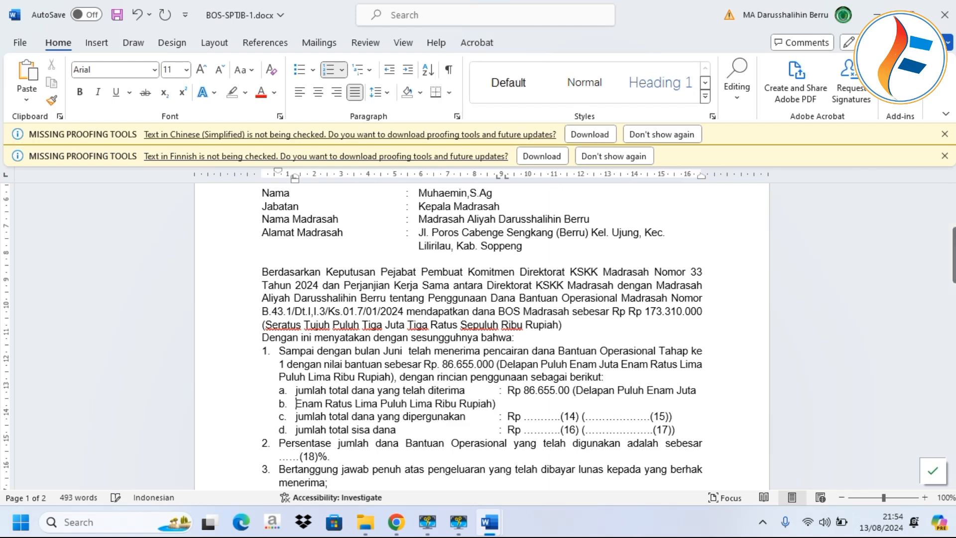
key("BackSpace")
key("Tab")
key("Tab")
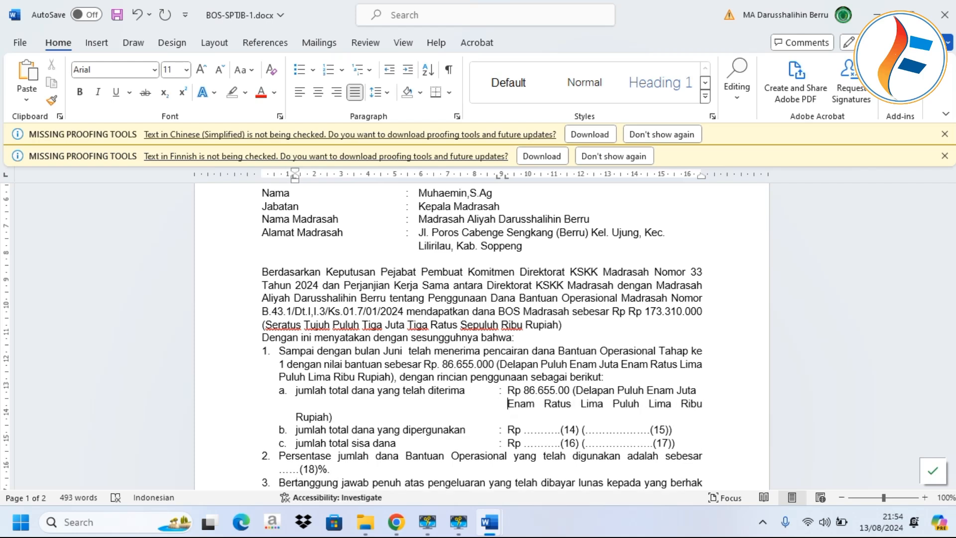
key("BackSpace")
key("Tab")
key("Tab")
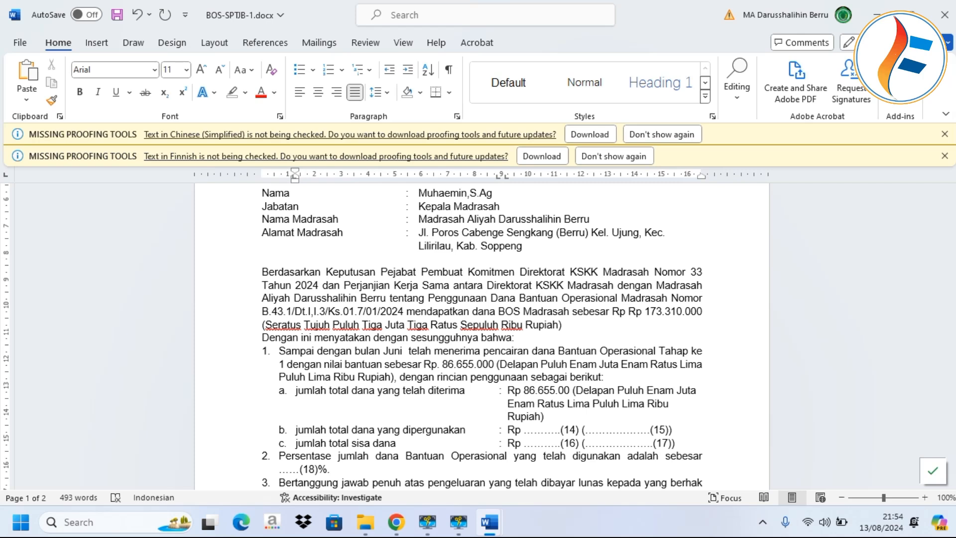
Replace placeholder (14) for the funds used with 86.655.000 and correct the received-funds figure in item a to 86.655.000.
left_click_drag(580, 432, 523, 431)
key("BackSpace")
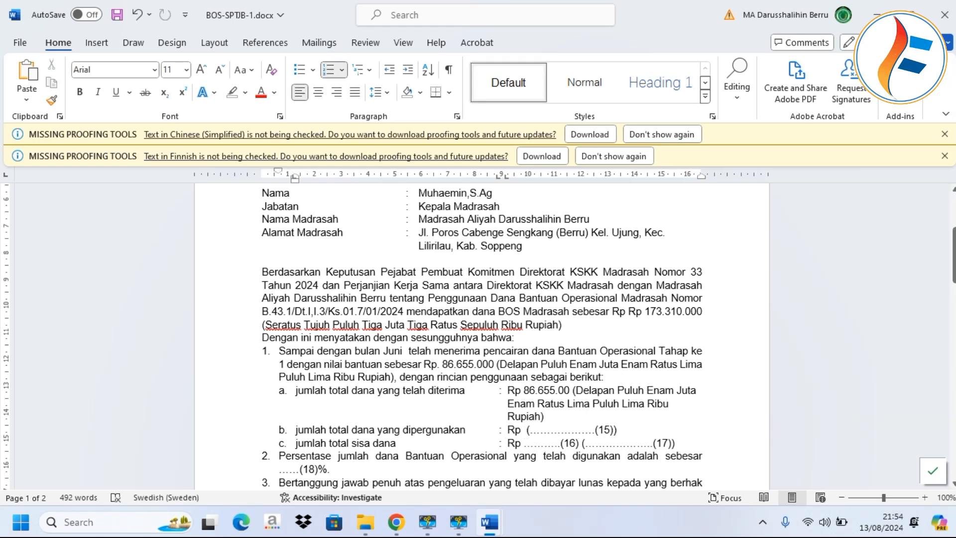
type("86.655.000")
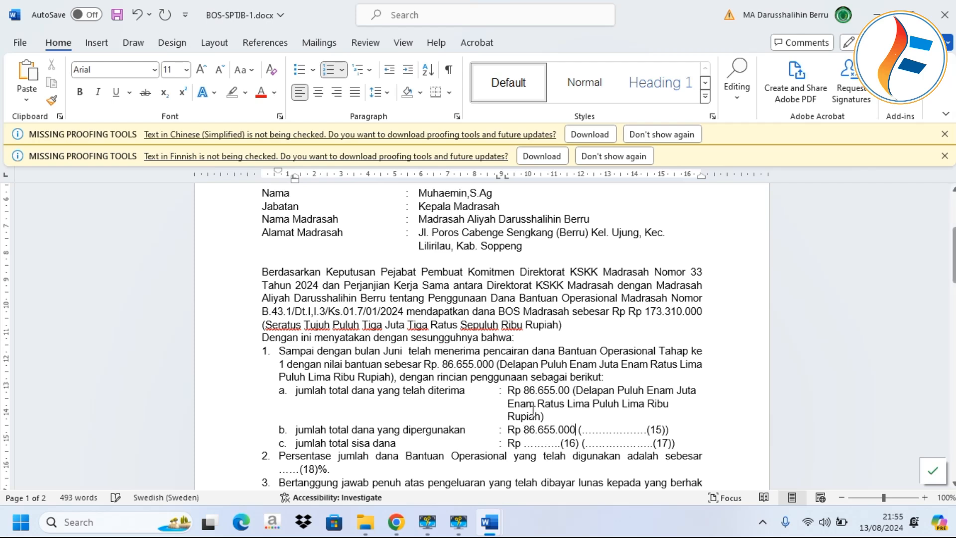
left_click(573, 391)
type("0")
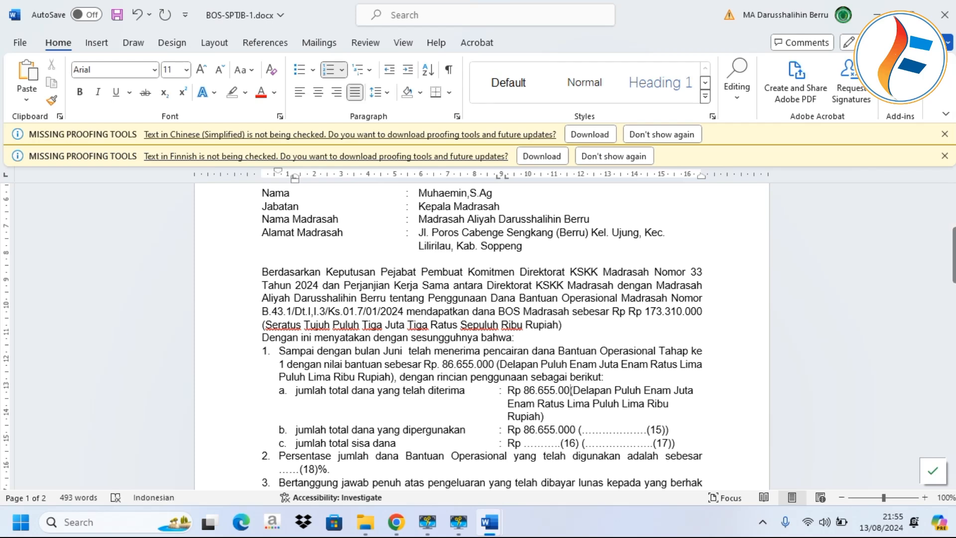
Replace placeholder (15) for the funds used with "Delapan Puluh Enam Juta Lima", keeping the parentheses.
left_click_drag(665, 429, 582, 429)
key("BackSpace")
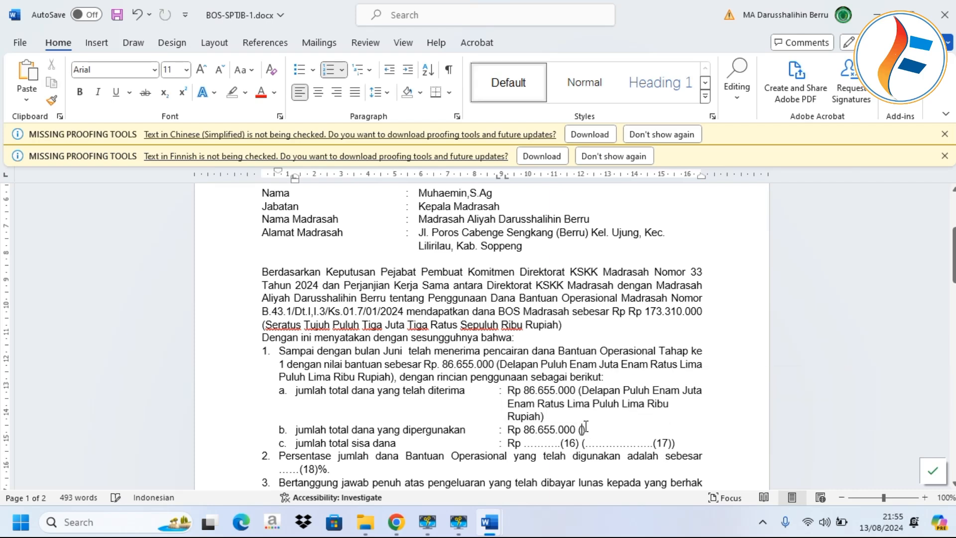
key("Caps_Lock")
type("Delapan Puluh Enam Juta")
key("Caps_Lock")
type("E")
key("BackSpace")
key("Caps_Lock")
type("Lima")
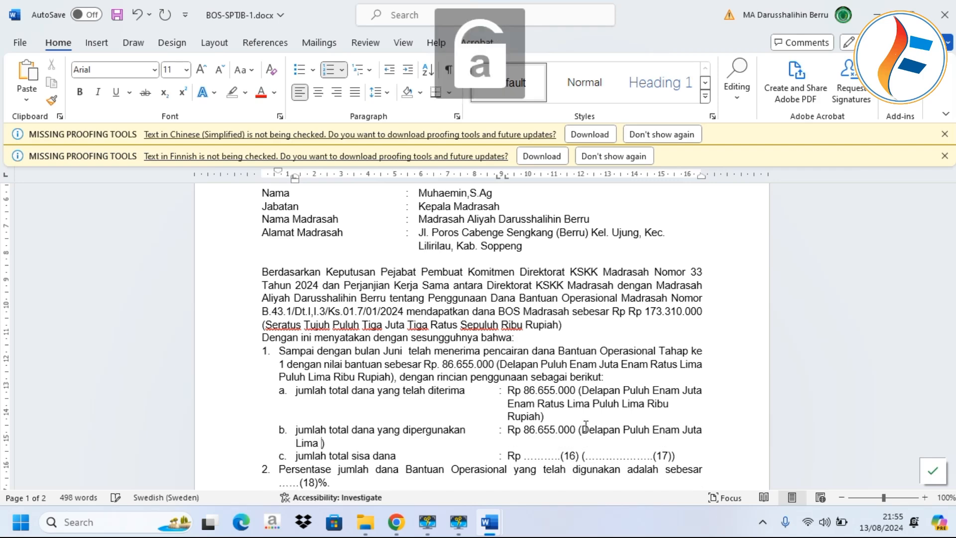
Replace the trailing "Lima" in the funds-used amount in words with "Enam Ratus Lima".
left_click(537, 406)
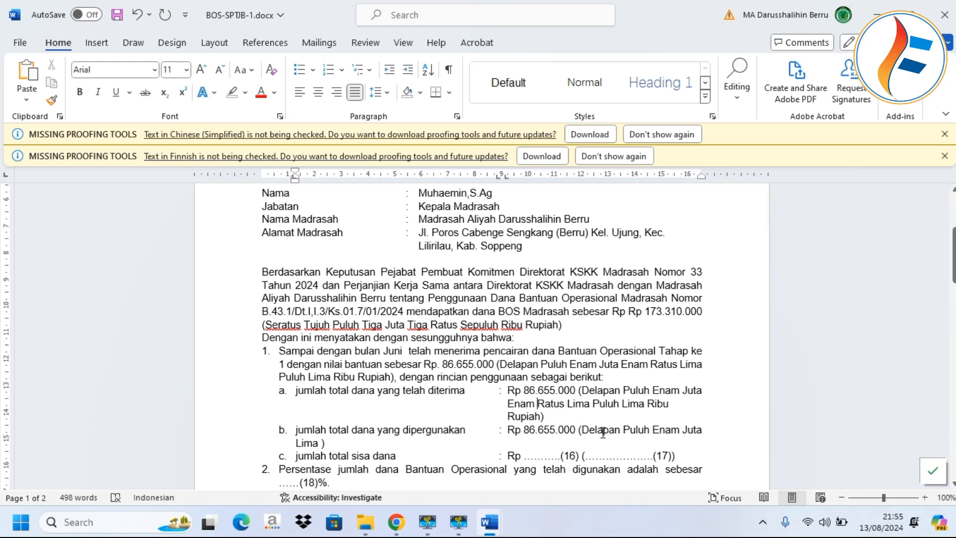
double_click(309, 443)
key("Caps_Lock")
type("E")
key("Caps_Lock")
type("nam R")
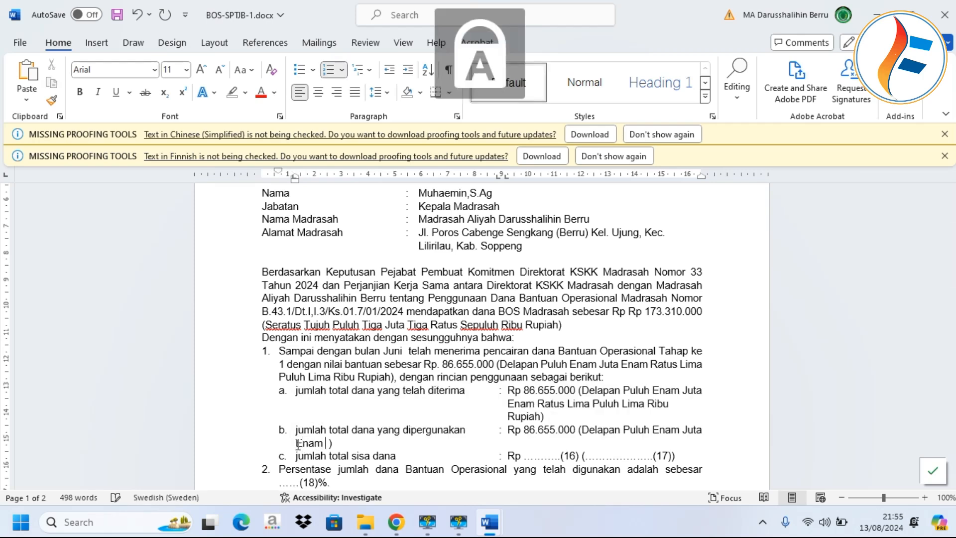
type("atus Lima p")
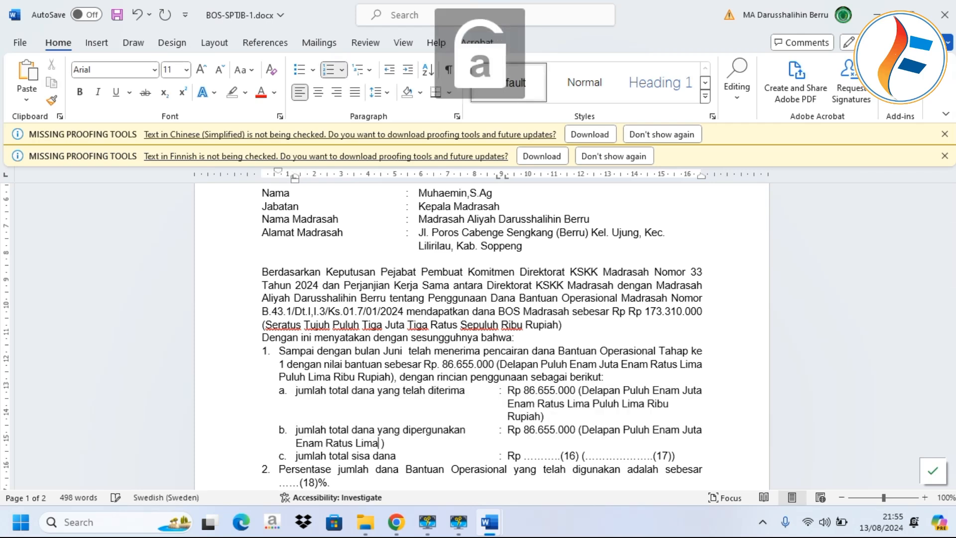
Complete the funds-used amount in words with "Puluh Lima Ribu Rupiah".
type("ul")
key("BackSpace")
key("BackSpace")
key("BackSpace")
key("Caps_Lock")
type("P")
key("Caps_Lock")
type("uluh Lima Ribu")
key("BackSpace")
type("bu")
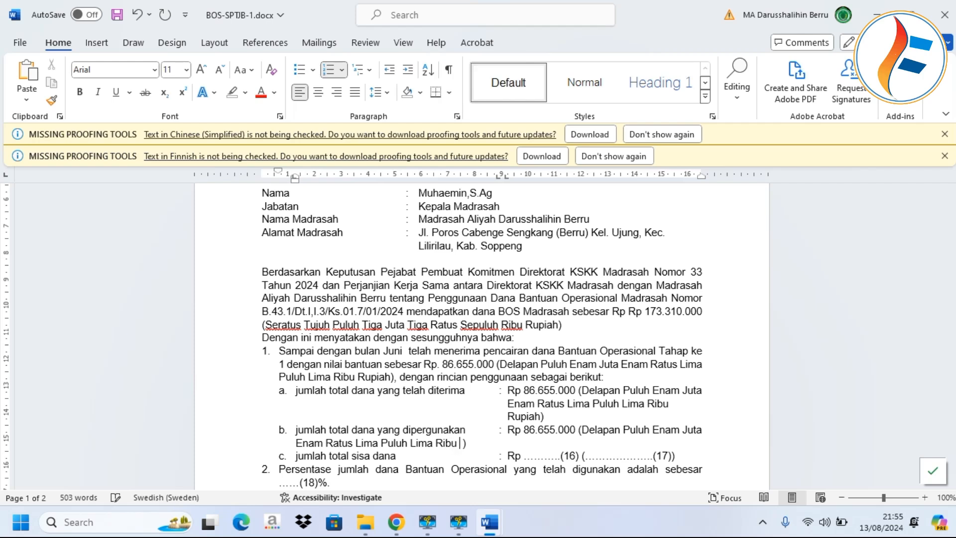
key("Caps_Lock")
type("R")
key("Caps_Lock")
type("upiah")
Align the wrapped lines of the funds-used amount in words under the Rp value in item b.
key("Home")
key("Return")
key("BackSpace")
key("Tab")
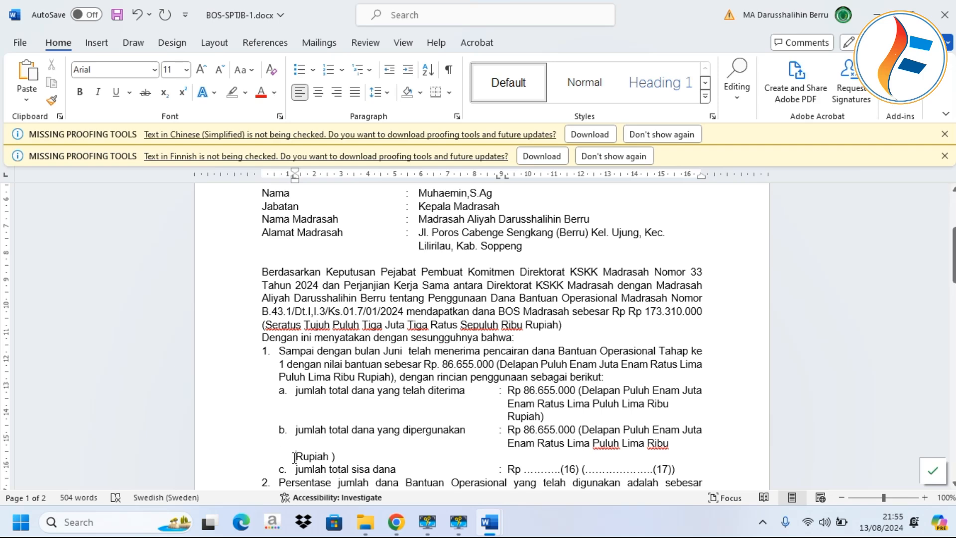
key("Tab")
key("Tab")
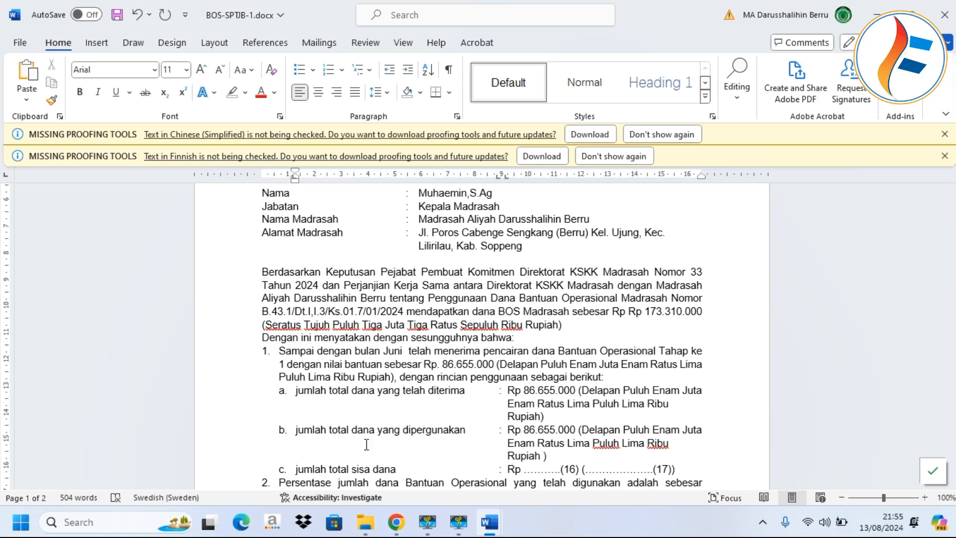
Fill in the remaining funds in item c, replacing placeholder (16) with 0 and placeholder (17) with "nol".
scroll(380, 431, "down", 1)
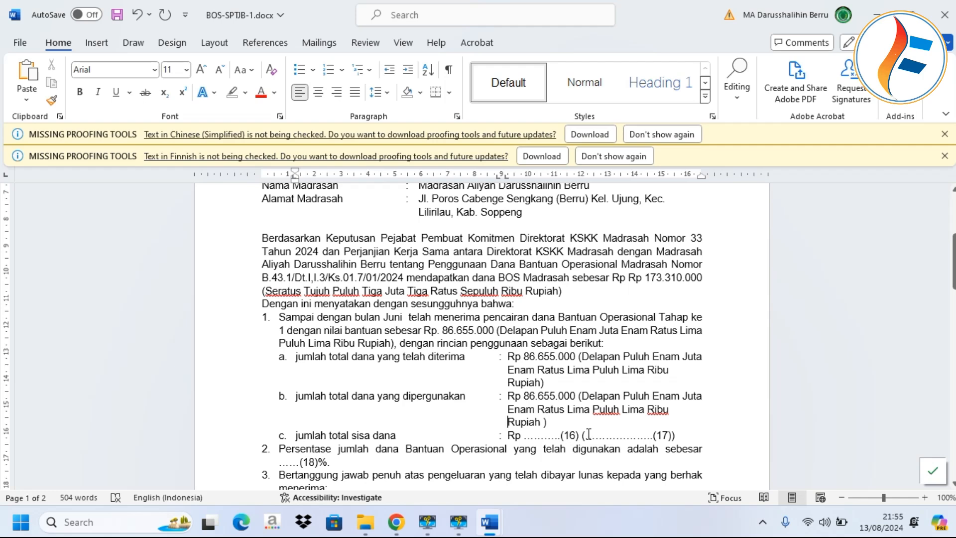
left_click_drag(580, 435, 524, 439)
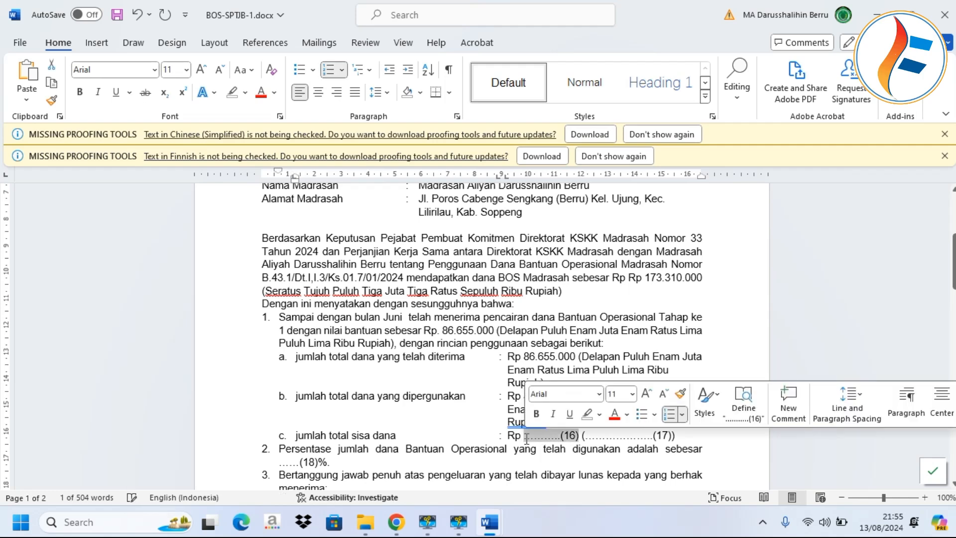
key("BackSpace")
type("0")
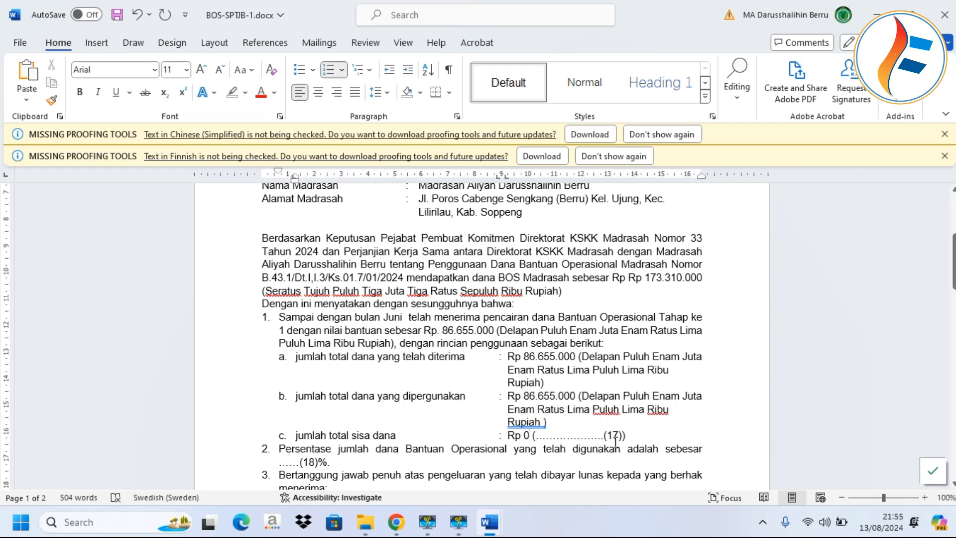
left_click_drag(623, 436, 536, 439)
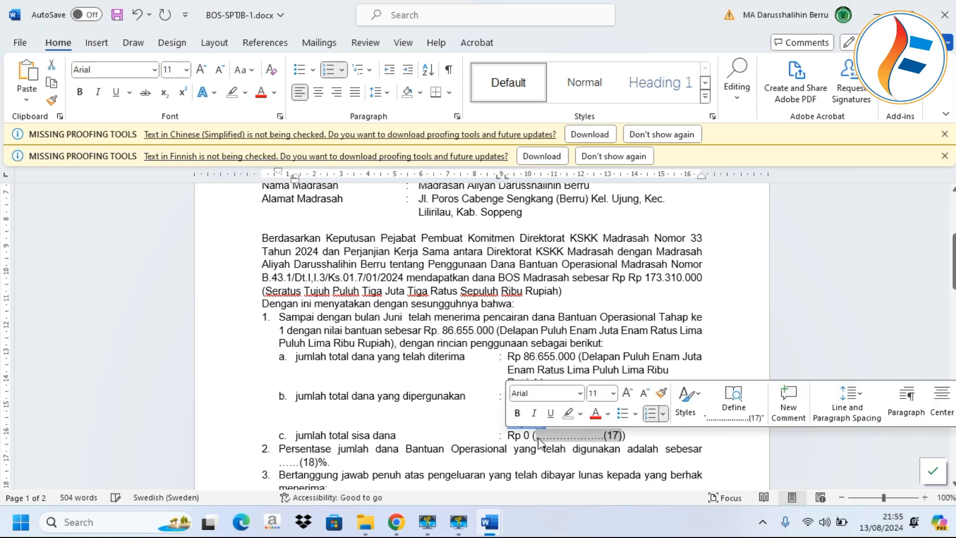
type("nol")
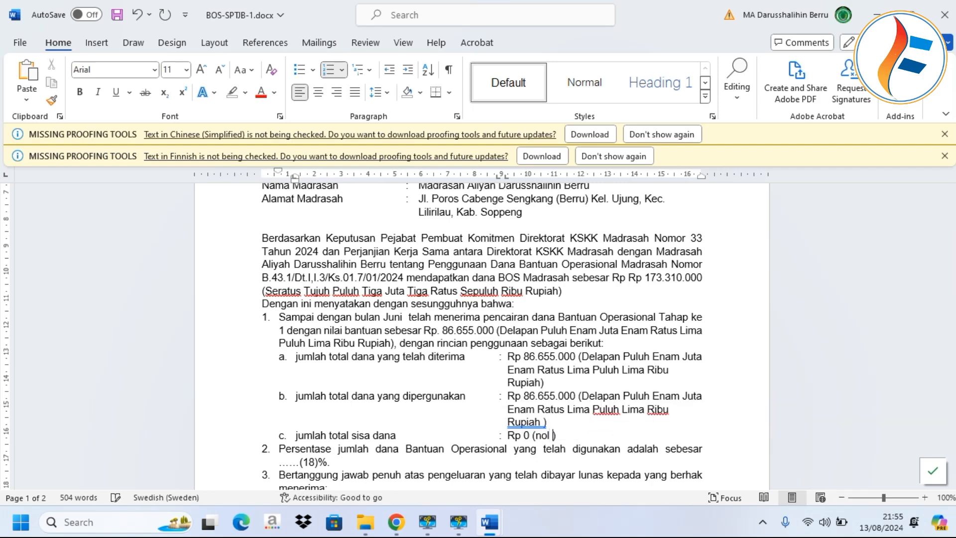
Replace placeholder (18) in item 2 with 100 as the percentage of funds used.
scroll(354, 350, "down", 3)
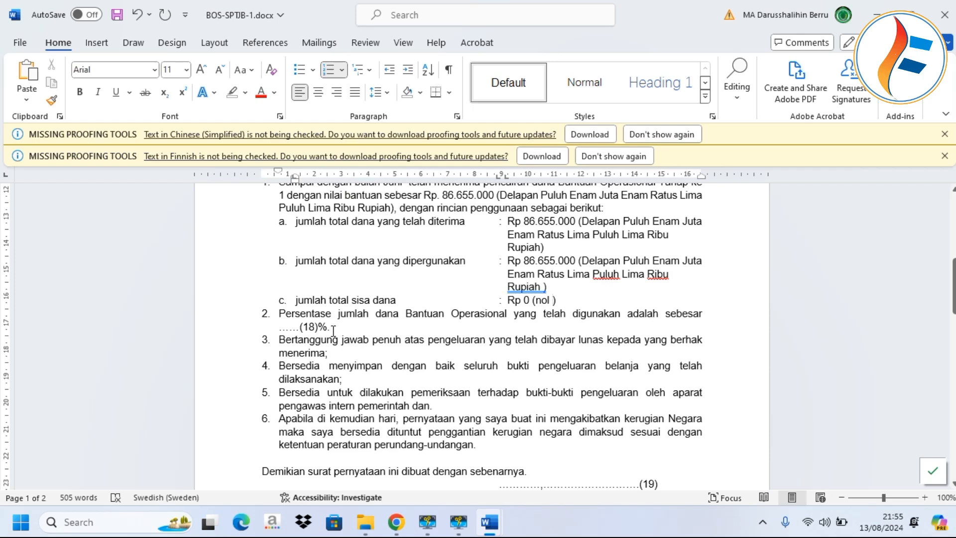
left_click_drag(327, 327, 284, 325)
type("100")
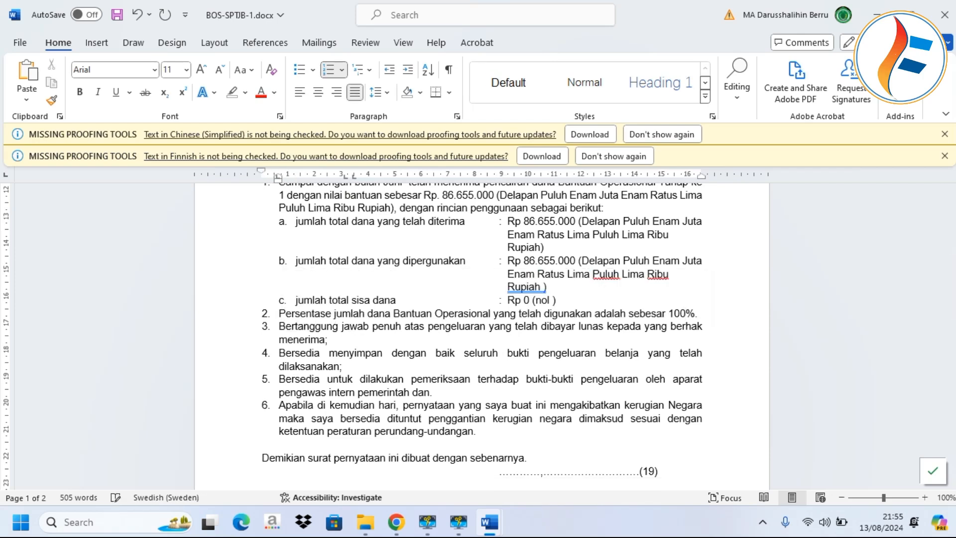
Replace placeholder (19) above the signature block with "Berru, 13 Agustus 2024".
scroll(314, 335, "up", 1)
scroll(314, 335, "down", 3)
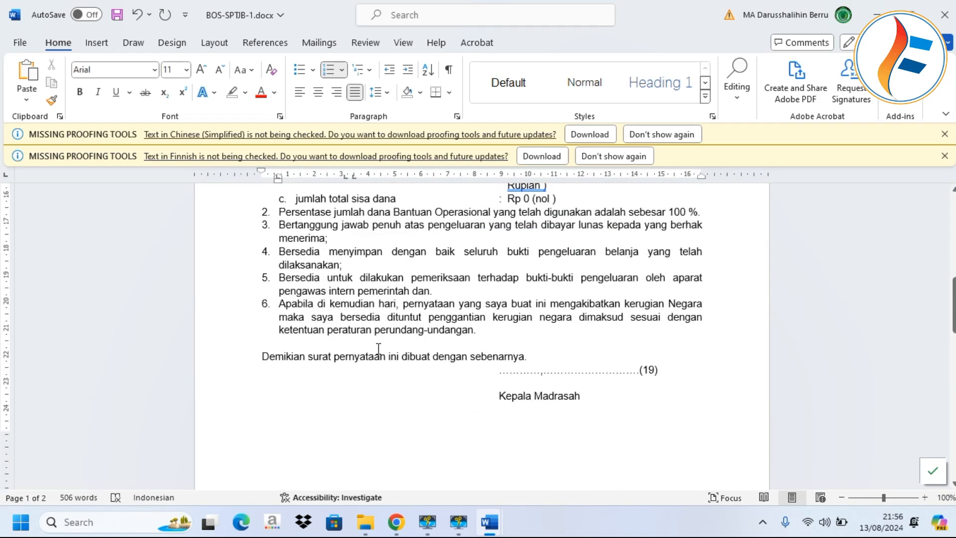
left_click_drag(660, 371, 499, 374)
key("Caps_Lock")
type("B")
key("Caps_Lock")
type("erru")
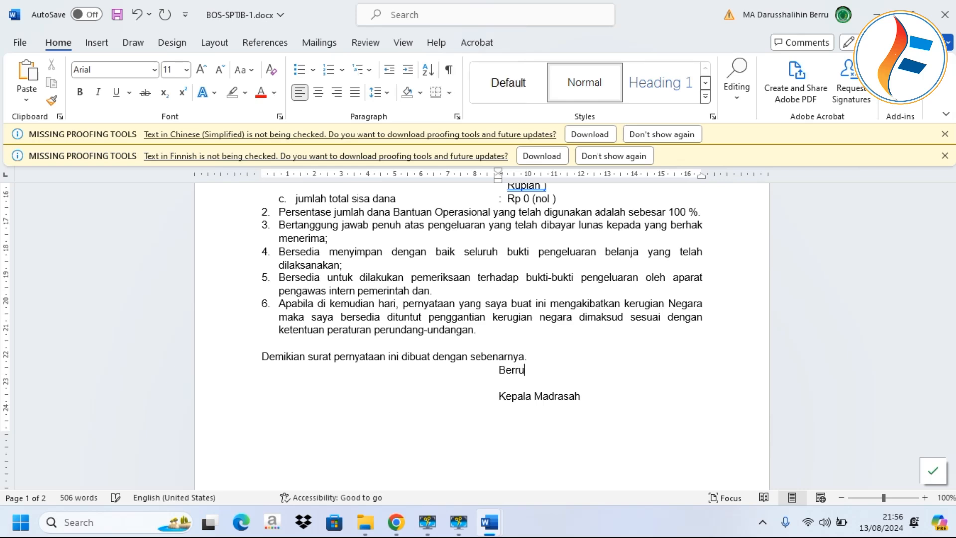
type(", 13")
key("Caps_Lock")
type("A")
key("Caps_Lock")
type("gustu")
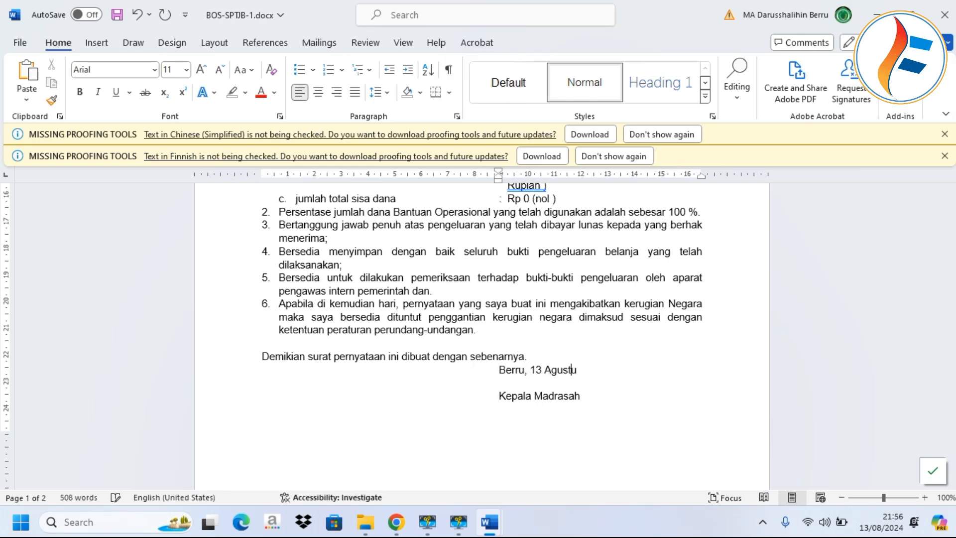
type("s 2024")
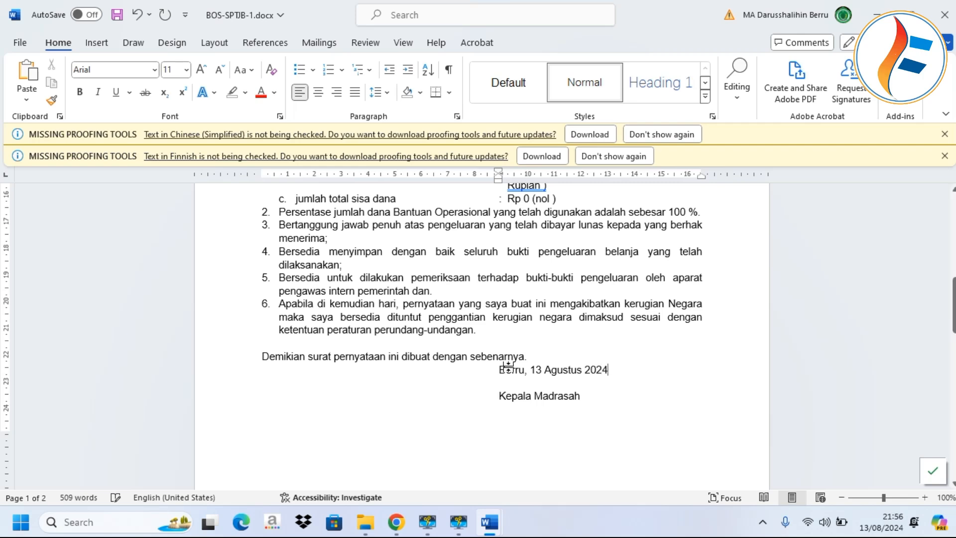
Remove the blank line between "Kepala Madrasah" and "Materai 10.000" in the signature block.
scroll(546, 331, "down", 3)
left_click(546, 325)
key("BackSpace")
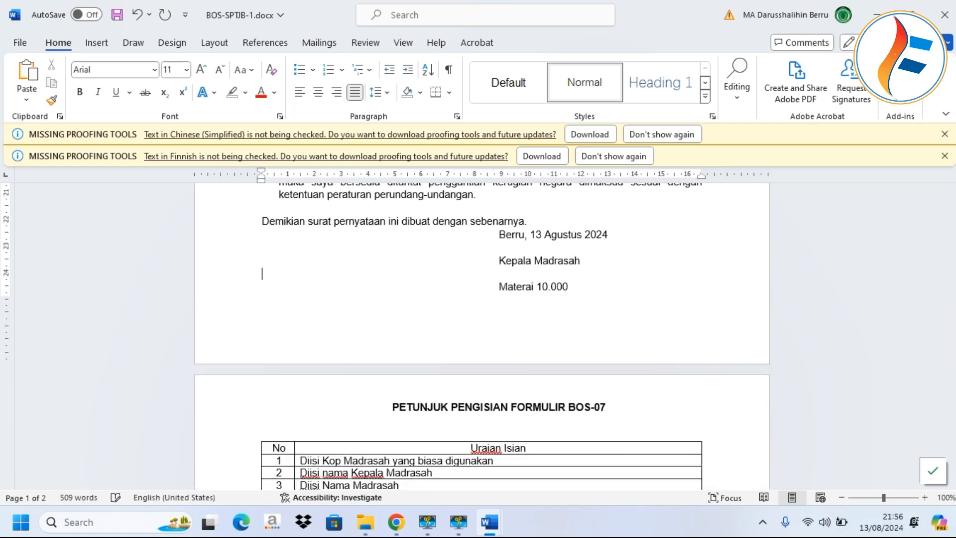
key("BackSpace")
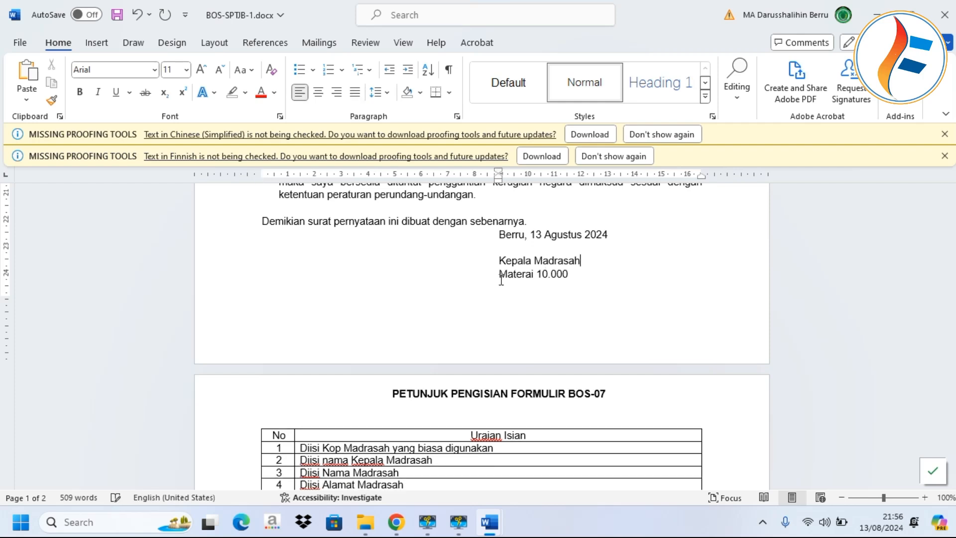
Split "Materai 10.000" onto two lines and indent the "Materai" line to sit slightly left of "Kepala Madrasah".
left_click(537, 275)
key("BackSpace")
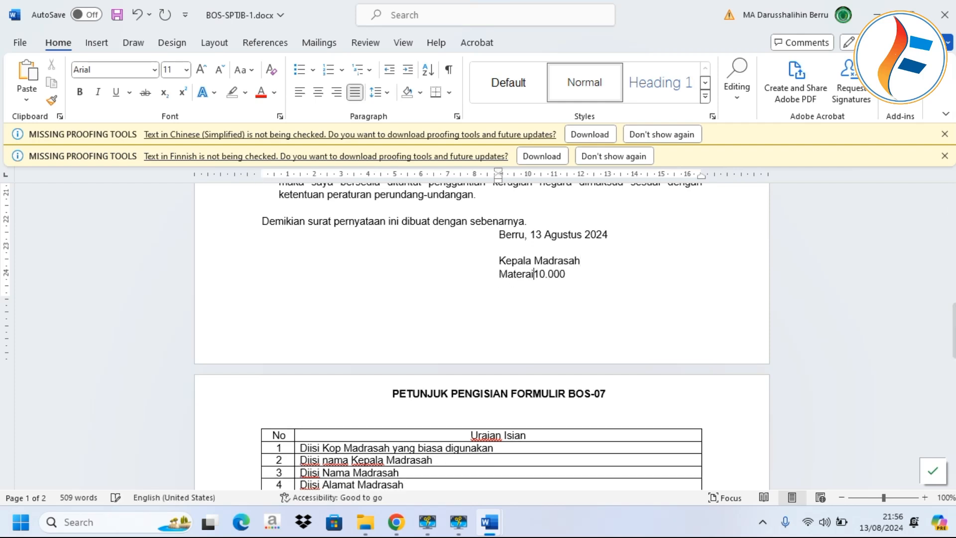
key("Return")
left_click(497, 274)
key("BackSpace")
key("Tab")
key("Tab")
key("Tab")
key("Tab")
key("Tab")
key("Tab")
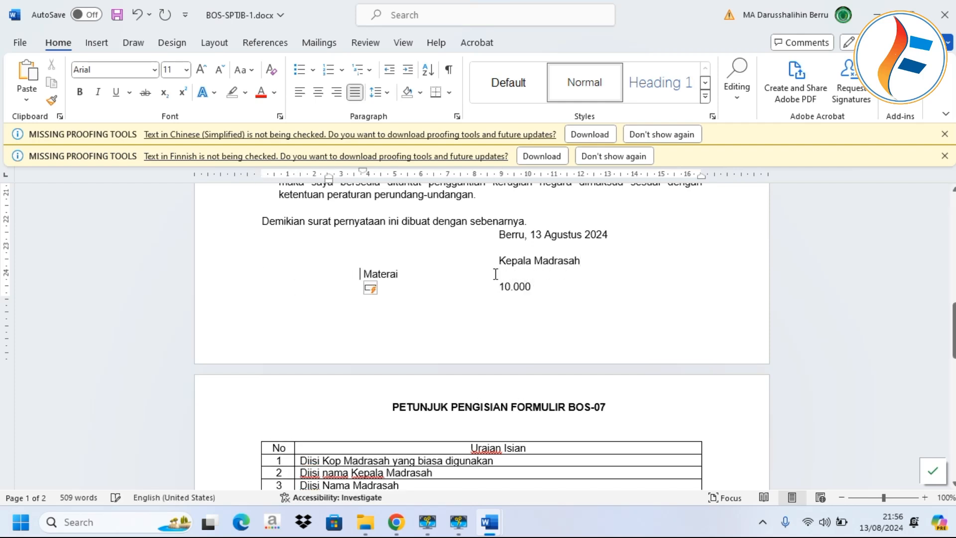
Indent the "10.000" line so it lines up directly beneath "Materai".
left_click(500, 286)
key("BackSpace")
key("Tab")
key("Tab")
key("Tab")
key("Tab")
key("Tab")
key("Tab")
left_click(501, 286)
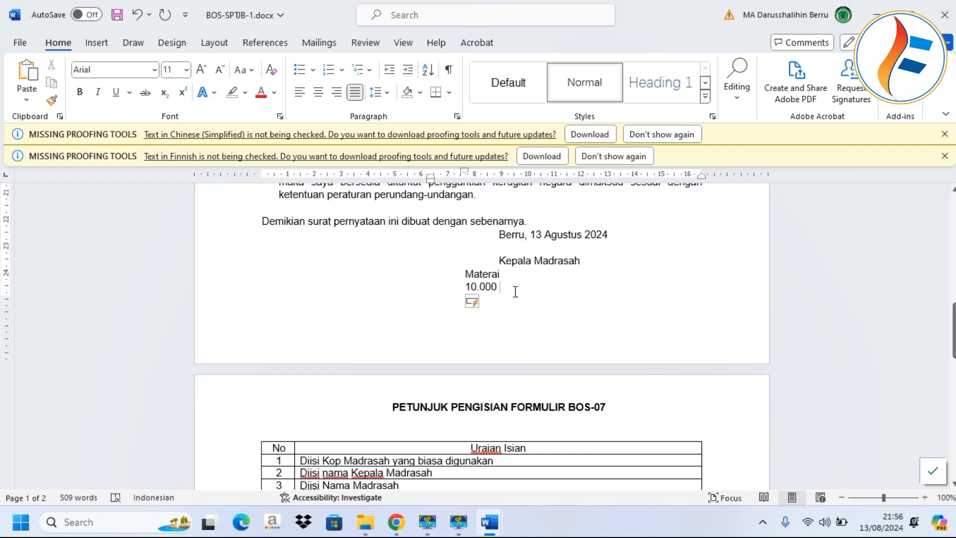
Adjust the spacing below the stamp-duty note and insert a page break before the heading "PETUNJUK PENGISIAN FORMULIR BOS-07".
key("Return")
key("BackSpace")
key("BackSpace")
scroll(80, 311, "up", 5)
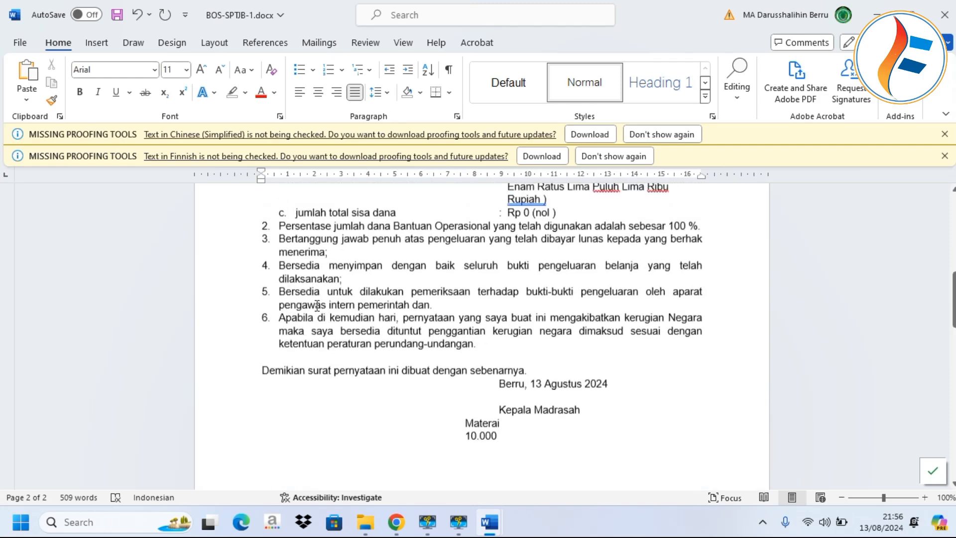
scroll(96, 439, "down", 1)
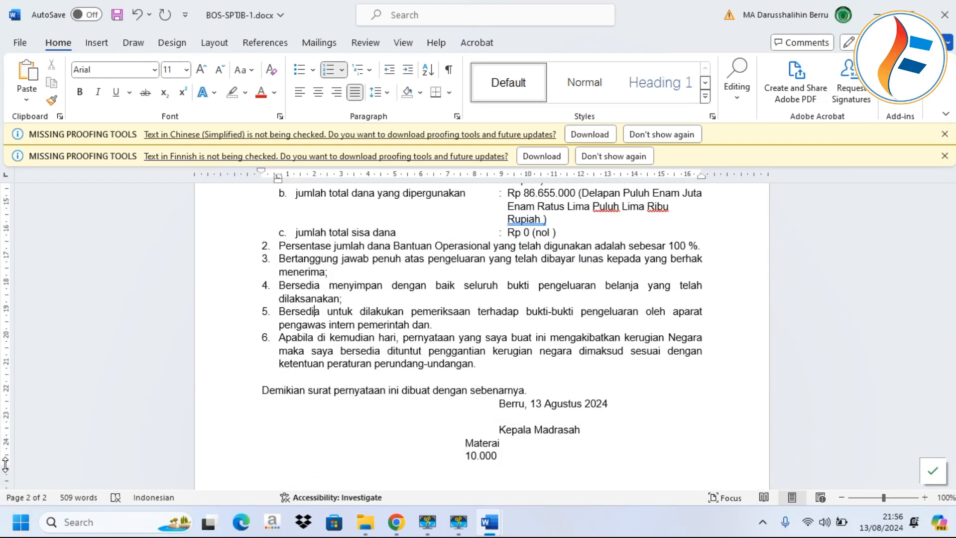
scroll(404, 395, "down", 2)
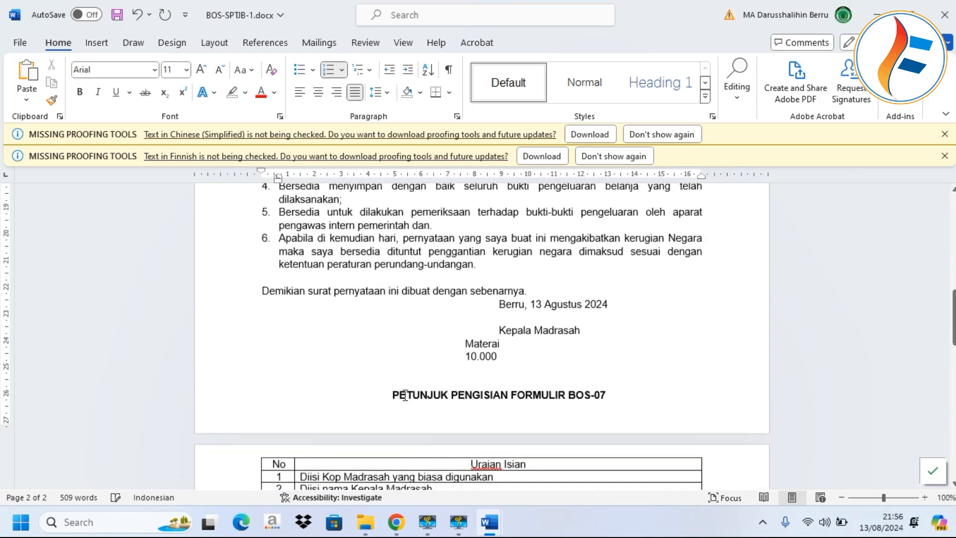
left_click(393, 394)
key("ctrl+Return")
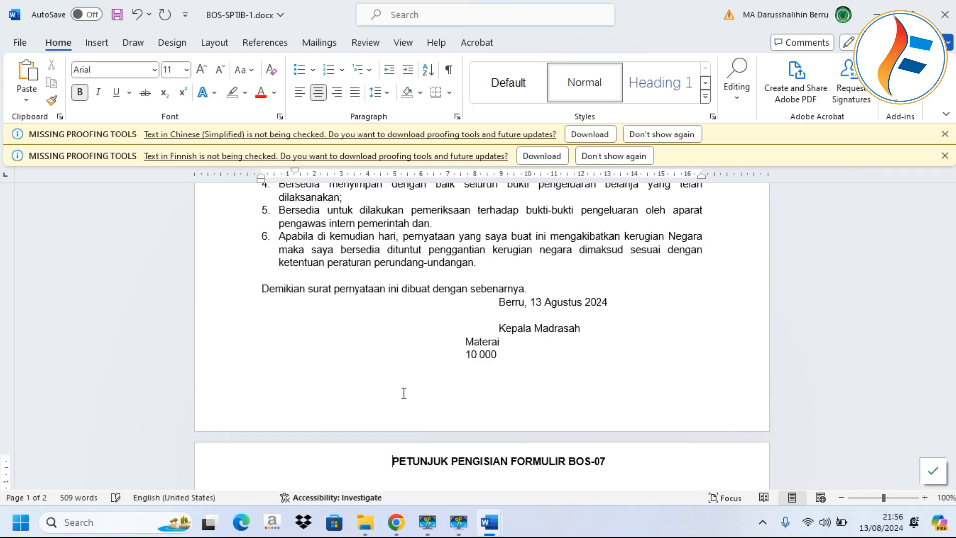
Enter the head of madrasah's name below the stamp-duty note in the signature block.
left_click(409, 391)
key("Caps_Lock")
type("Muhaemin")
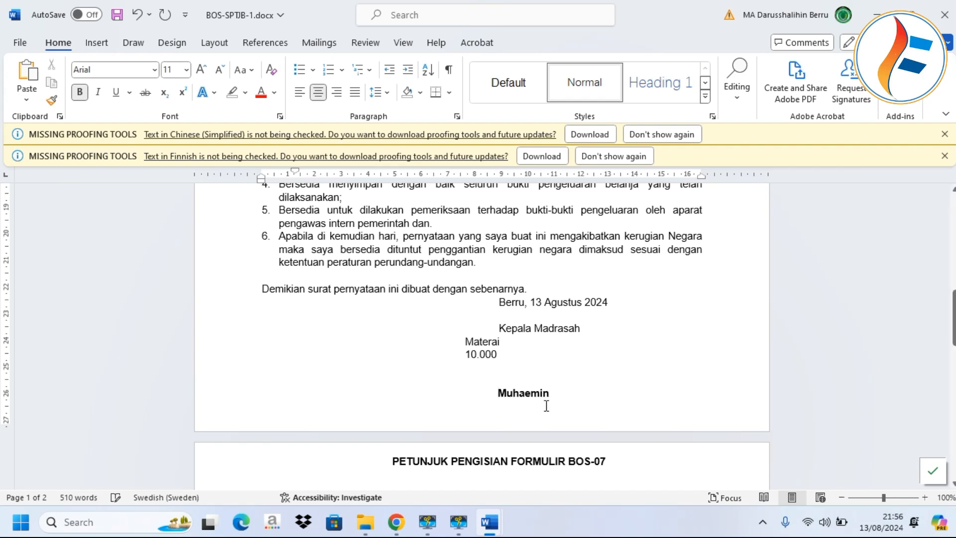
Remove the bold formatting from the head of madrasah's name in the signature block.
left_click_drag(563, 391, 475, 395)
key("ctrl+b")
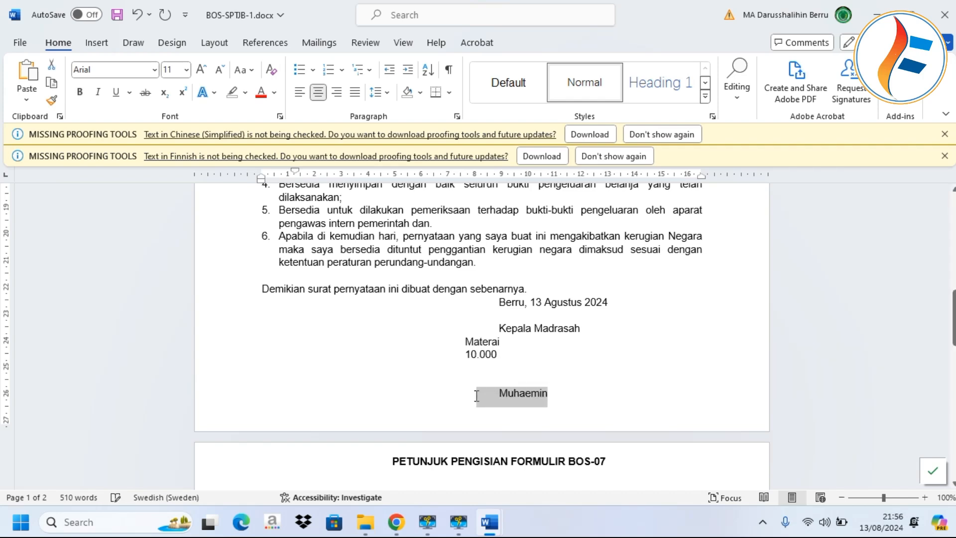
left_click(519, 376)
Review the whole spending responsibility statement from the letterhead and identity details down to the date and signature block.
scroll(522, 368, "up", 7)
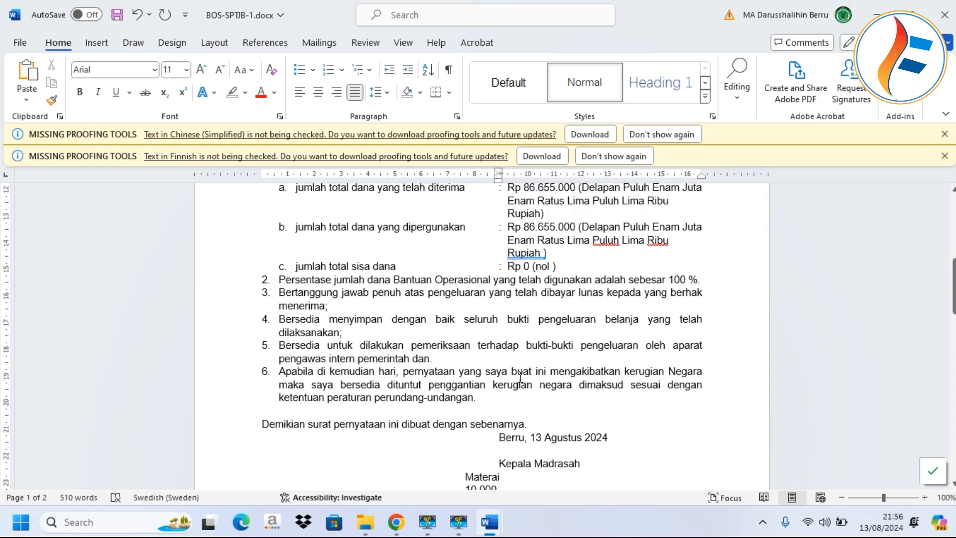
scroll(525, 357, "up", 6)
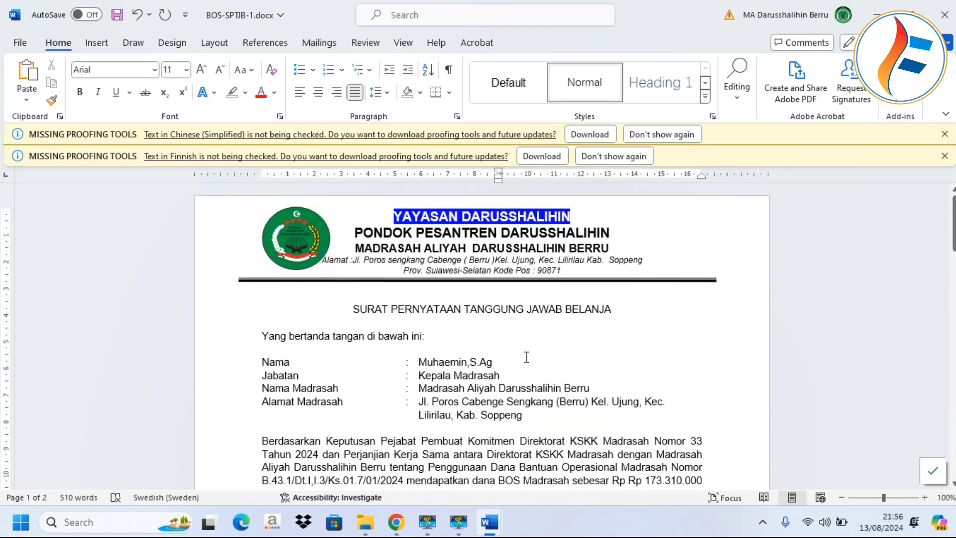
scroll(527, 357, "down", 6)
scroll(525, 358, "down", 4)
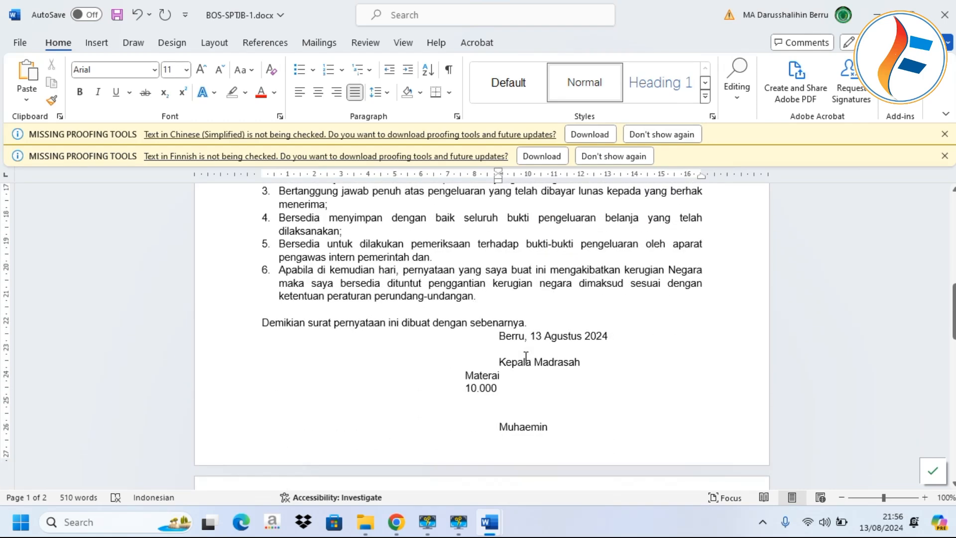
scroll(526, 358, "up", 6)
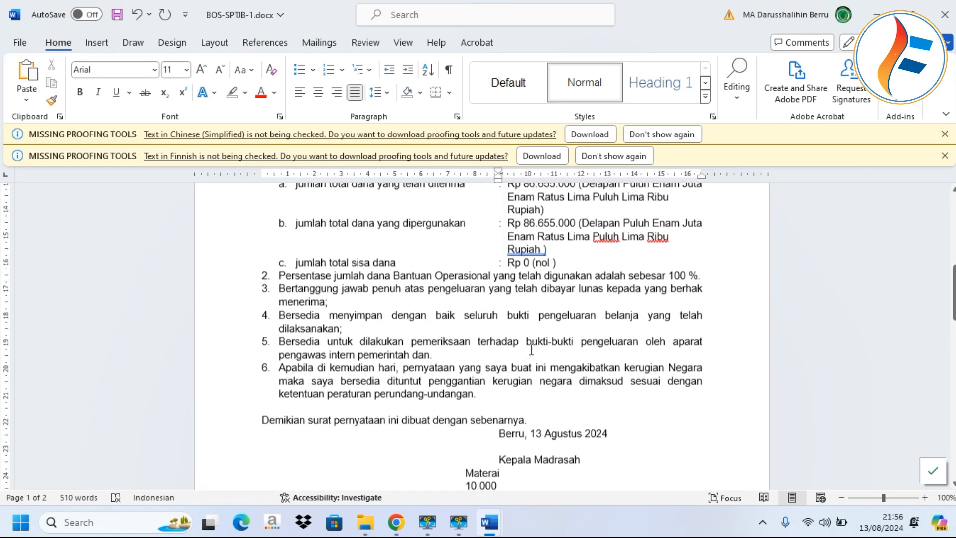
scroll(532, 340, "up", 3)
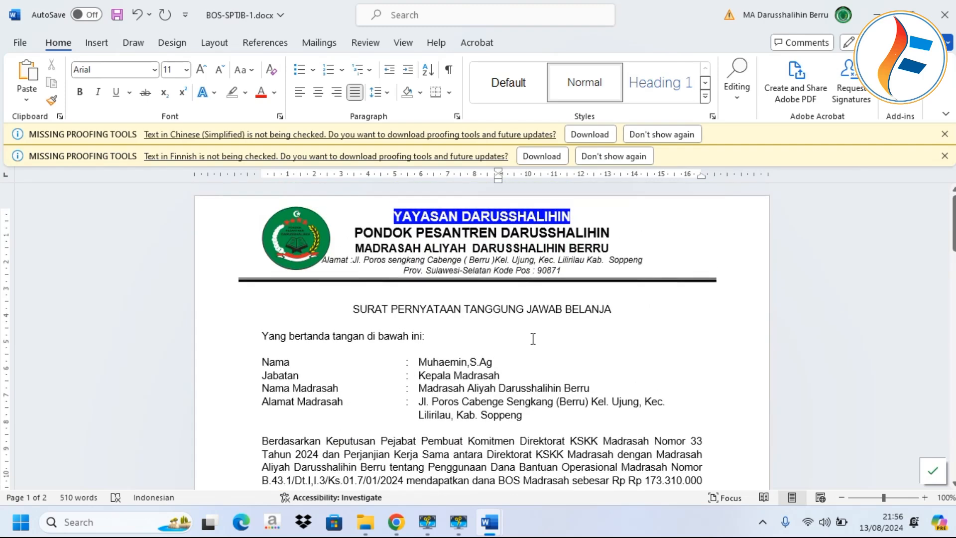
scroll(531, 335, "down", 2)
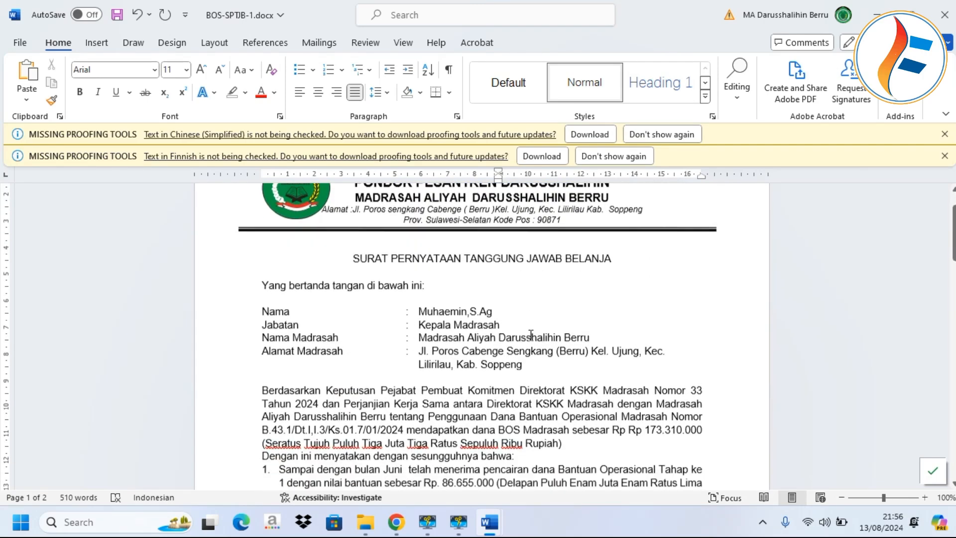
Switch to File Explorer, go up to the BOS 2024 folder and open Formulir_SPTJM_BOS_2024.docx in Word.
mouse_move(365, 522)
left_click(331, 454)
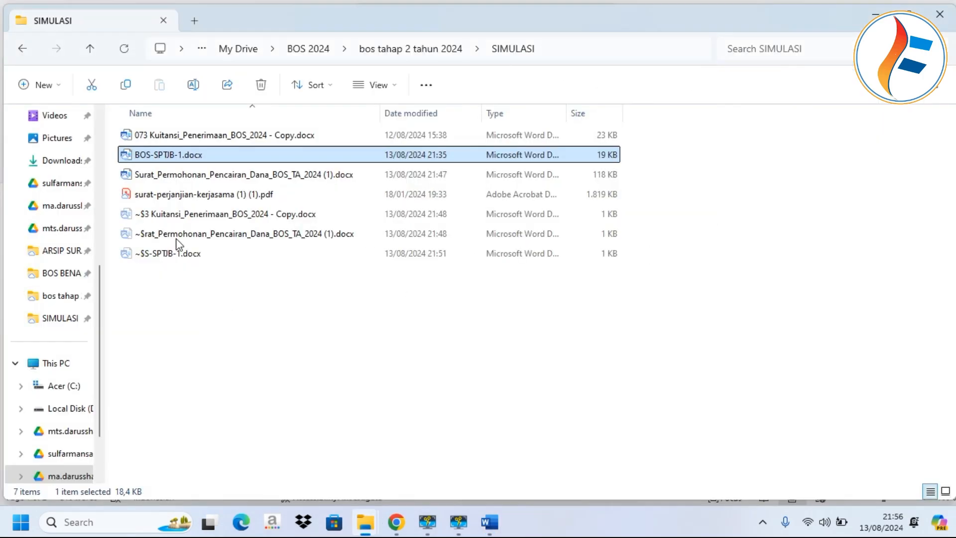
key("alt+Up")
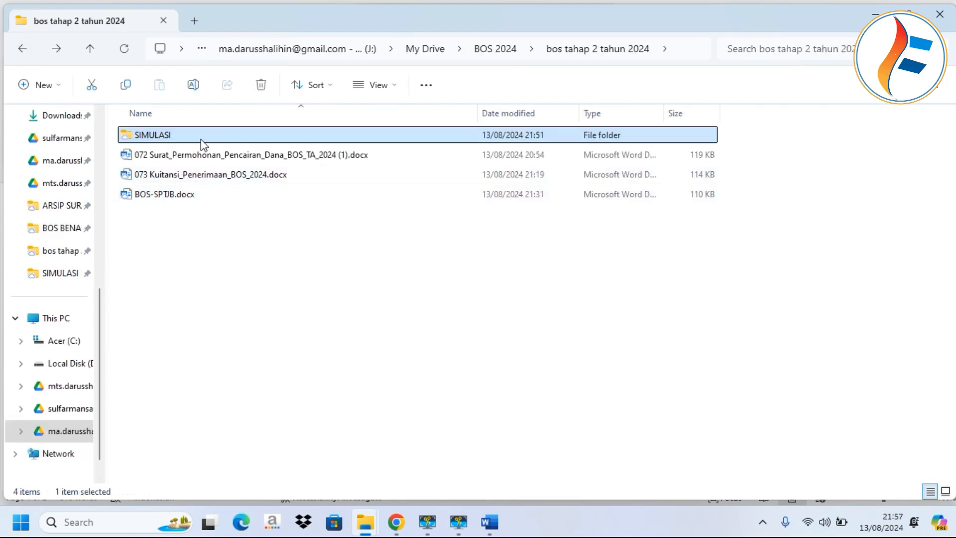
left_click(27, 50)
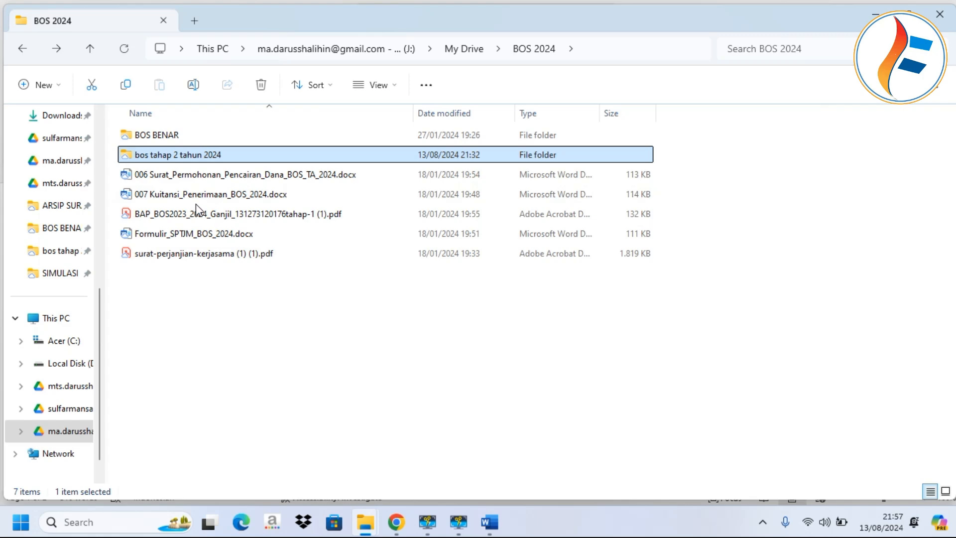
left_click(227, 234)
right_click(226, 234)
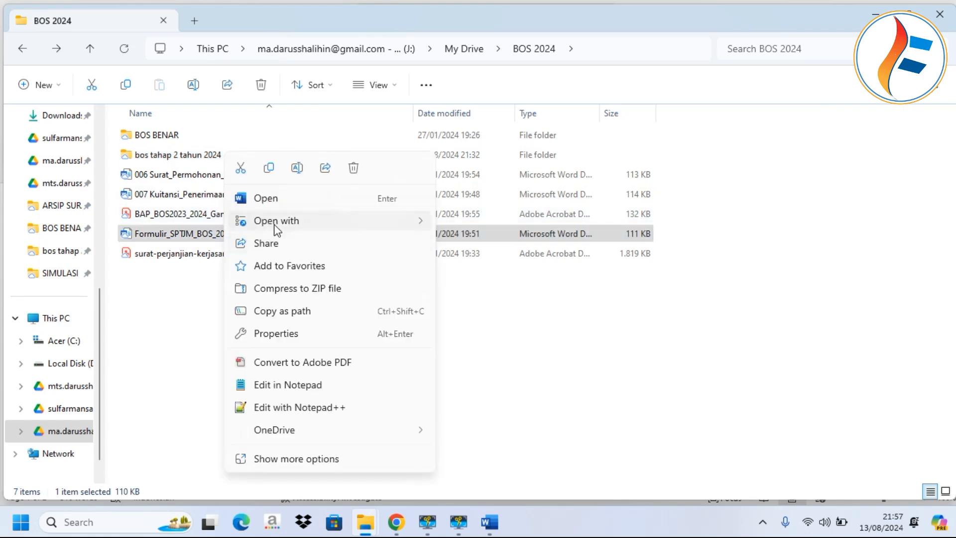
mouse_move(273, 224)
left_click(492, 249)
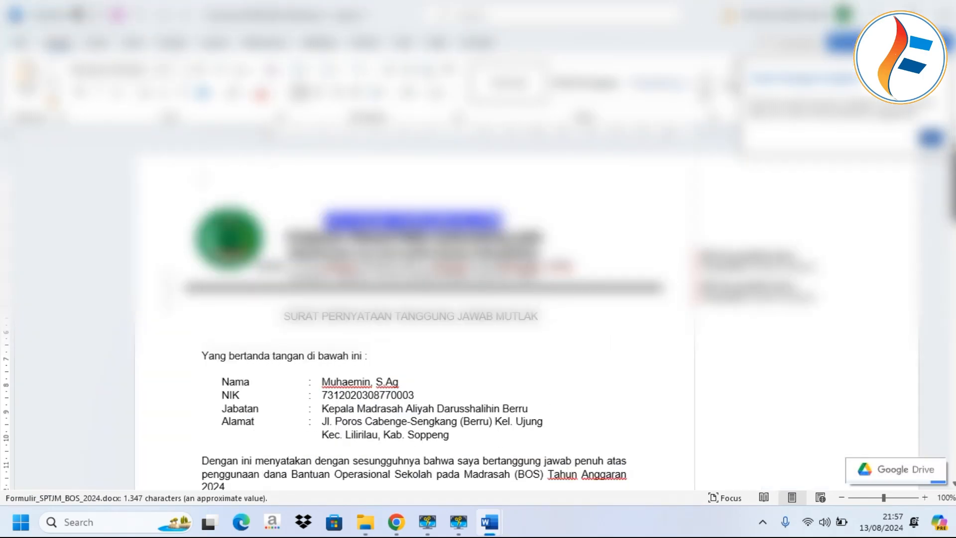
Examine the body text, date and signature layout of the SPTJM form as a reference, and close that document.
scroll(492, 259, "down", 6)
scroll(370, 298, "down", 2)
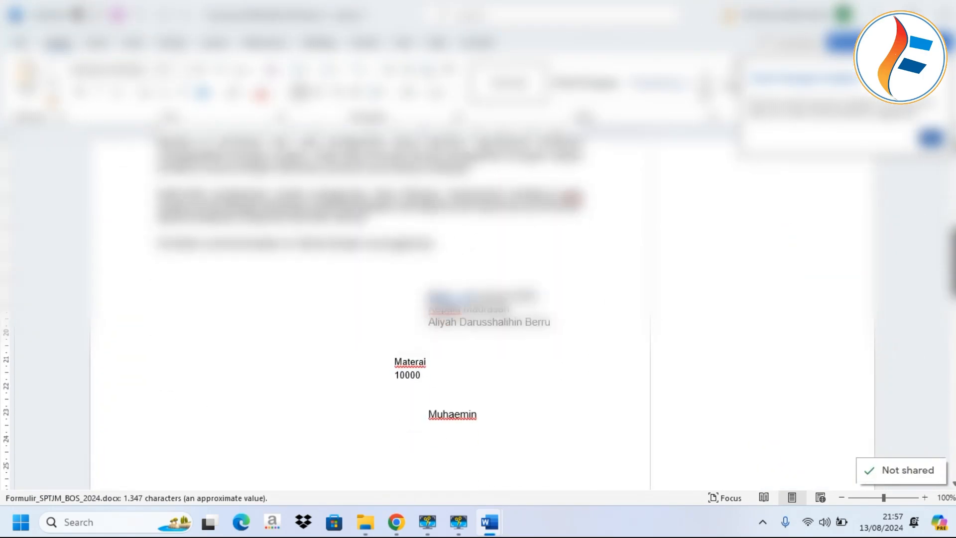
scroll(370, 298, "up", 4)
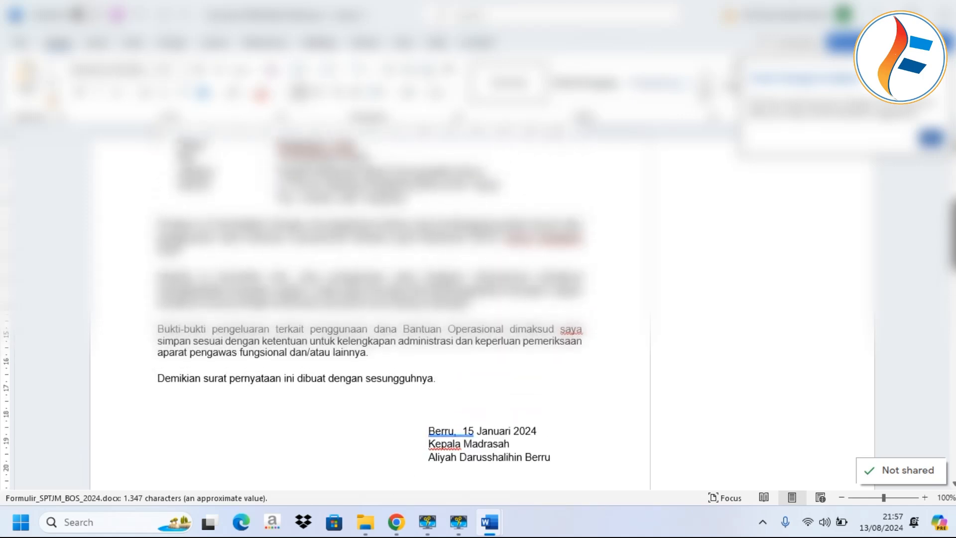
scroll(370, 298, "down", 3)
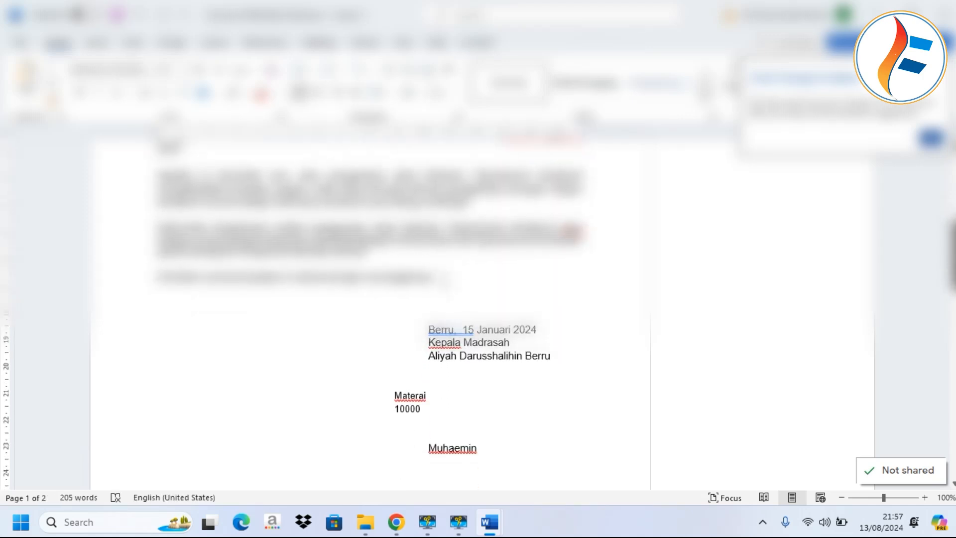
left_click(443, 278)
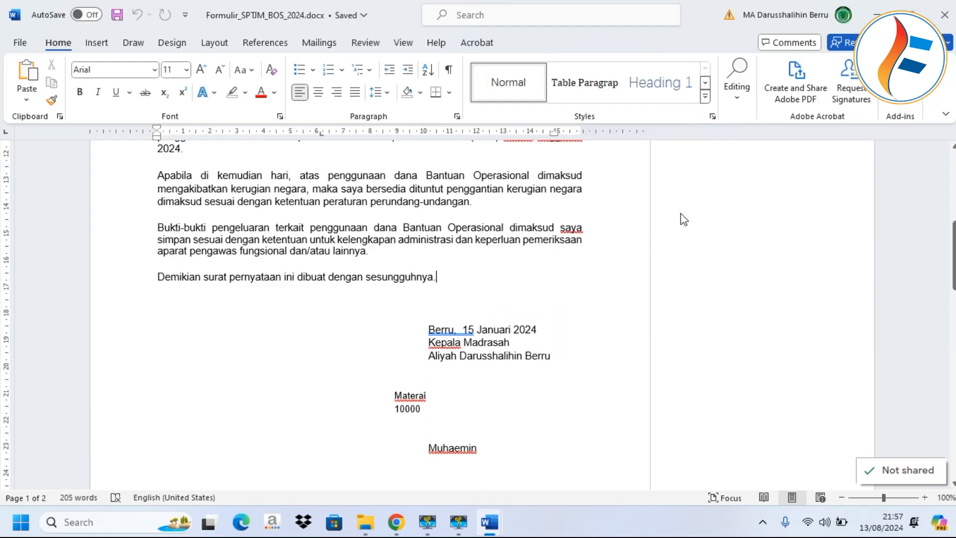
left_click(948, 20)
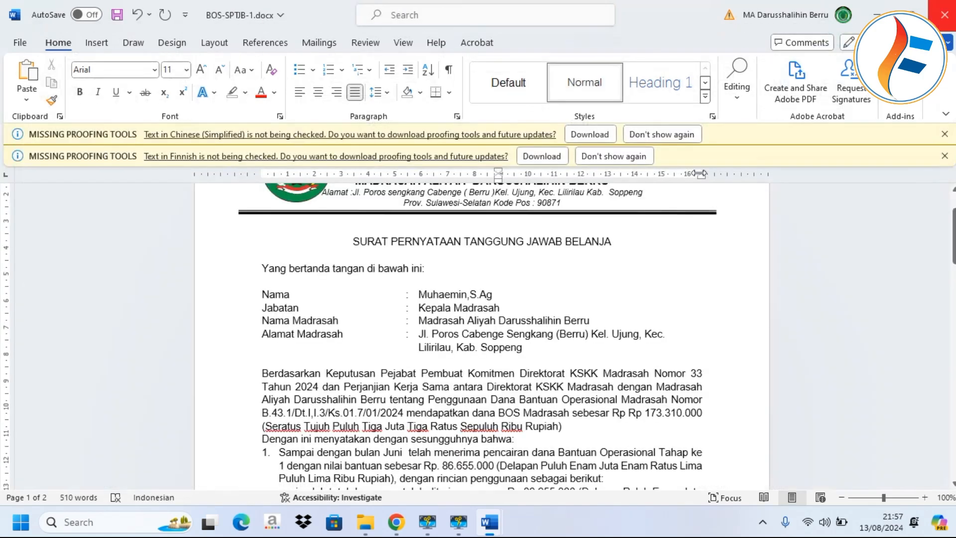
Check the numbered statements, date and signature block in BOS-SPTJB-1.docx against the SPTJM layout.
left_click(483, 323)
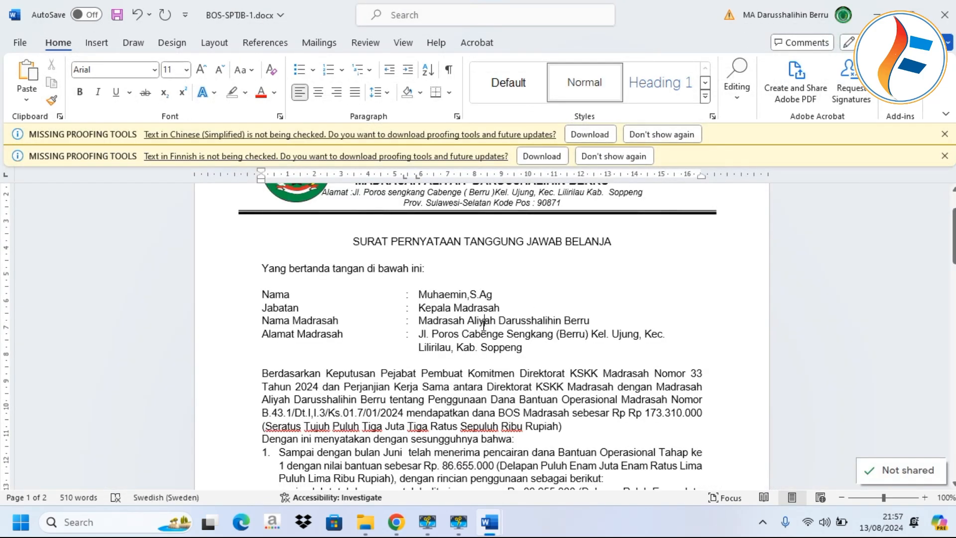
scroll(481, 329, "down", 2)
scroll(436, 356, "down", 10)
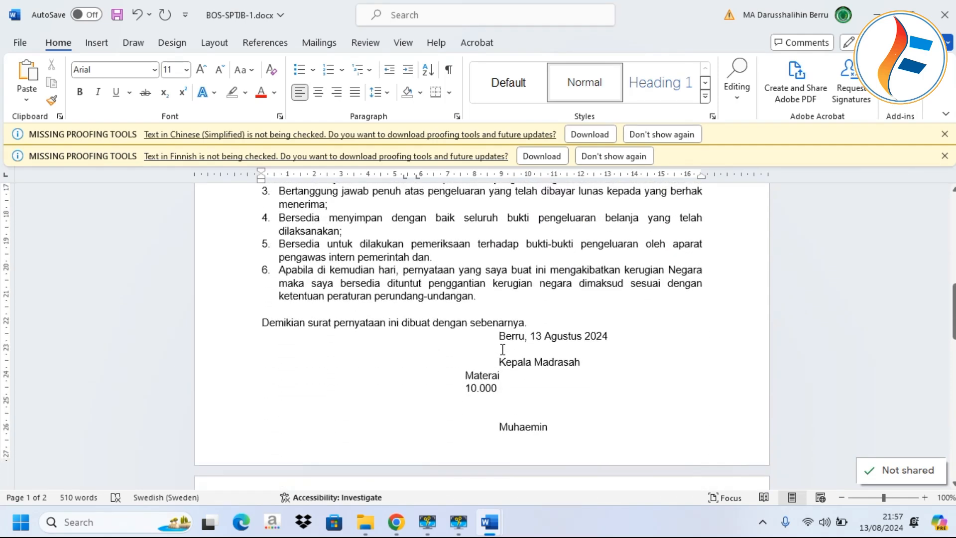
scroll(503, 349, "up", 1)
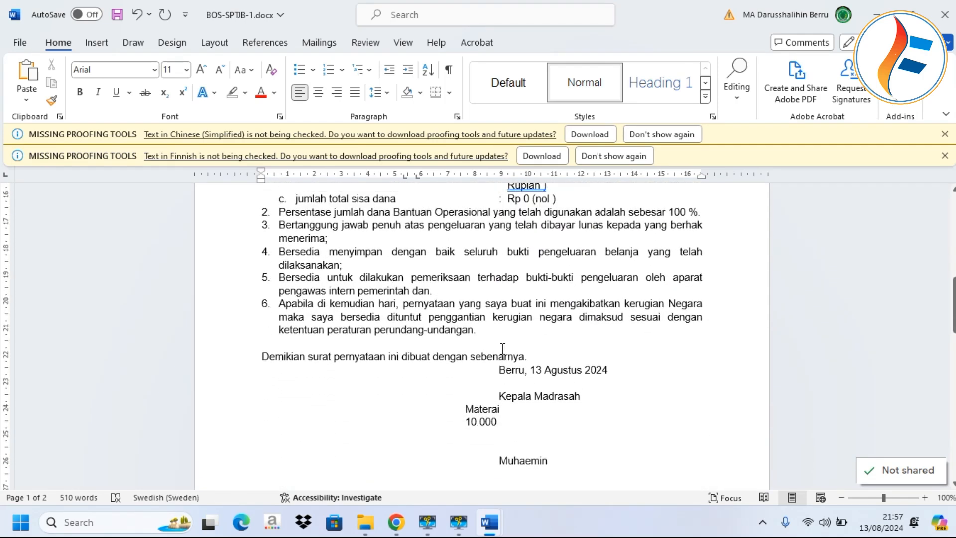